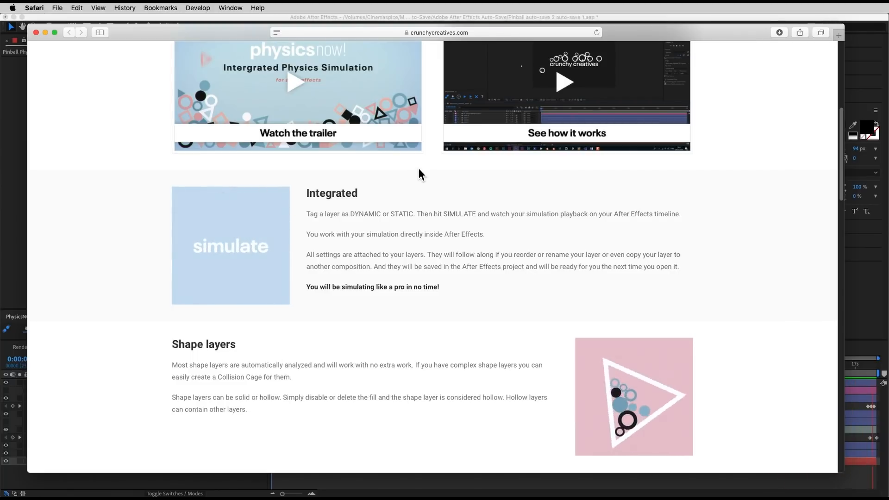
Step: Look through the Physics Now! product page, covering its videos and its integration, shape layer and text layer features
scroll(418, 168, "down", 2)
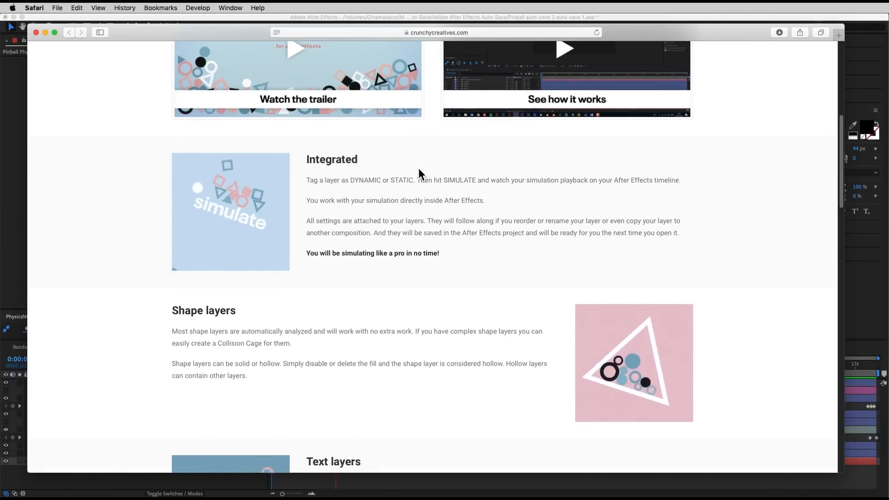
scroll(418, 168, "down", 5)
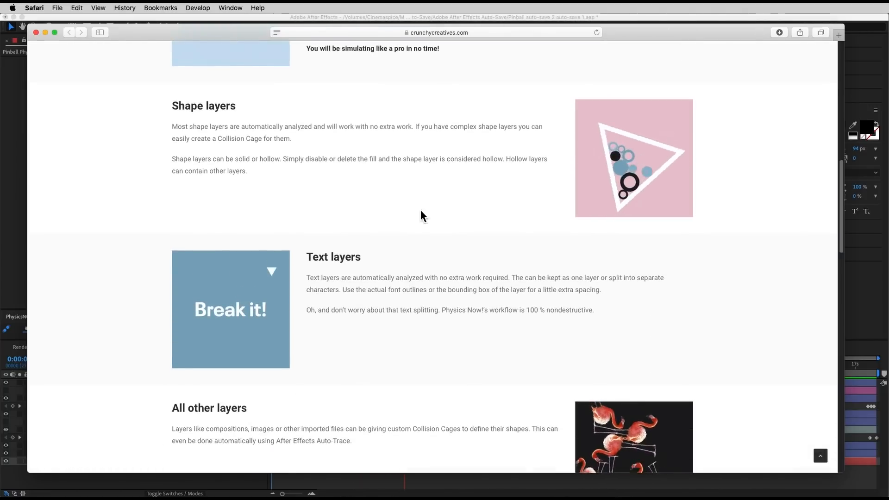
scroll(422, 213, "down", 8)
scroll(440, 243, "up", 16)
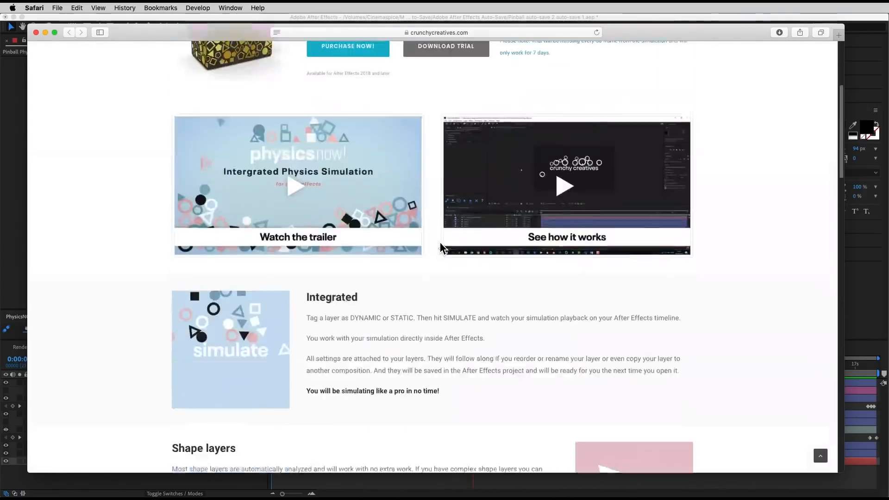
scroll(440, 243, "up", 6)
Step: Switch to After Effects and open the Playground composition at its first frame
left_click_drag(182, 31, 0, 32)
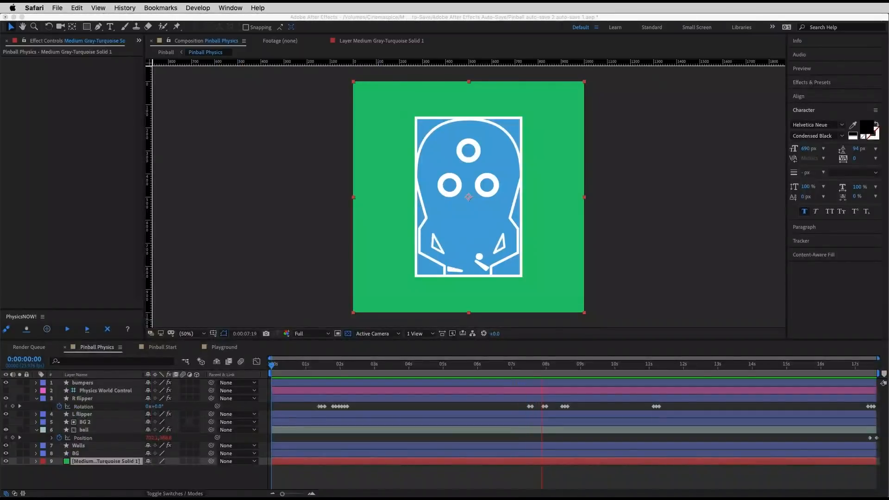
left_click(207, 191)
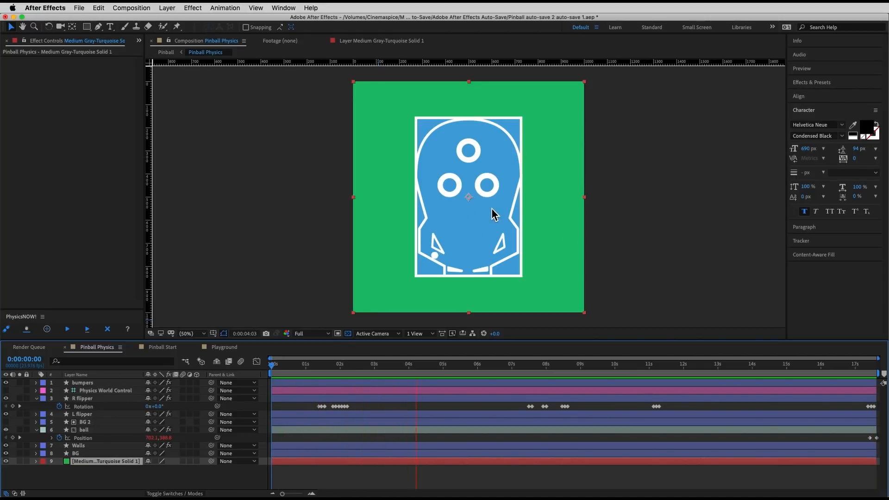
left_click(218, 348)
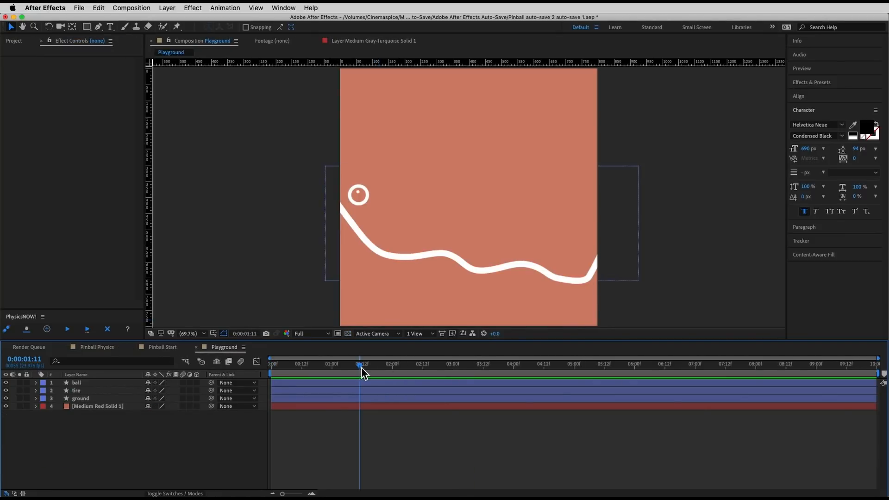
left_click_drag(359, 366, 214, 363)
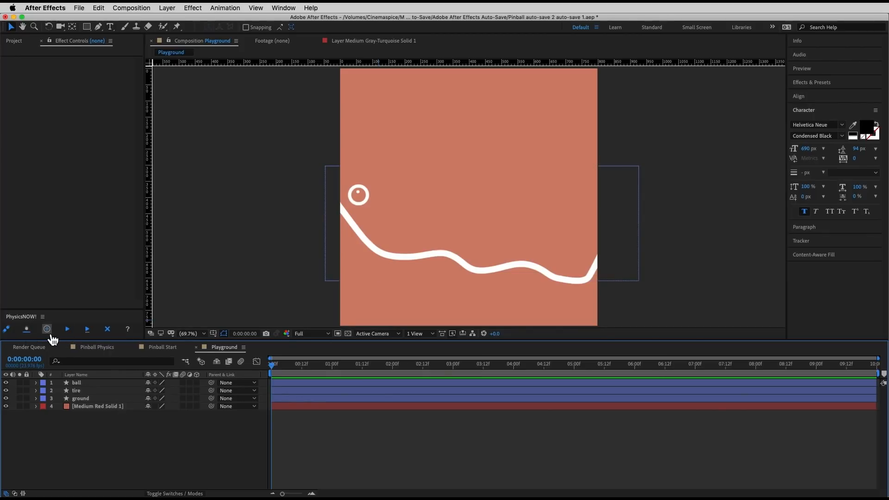
Step: Examine the ball, ground and tire layers one by one to see which artwork each contains
left_click(82, 383)
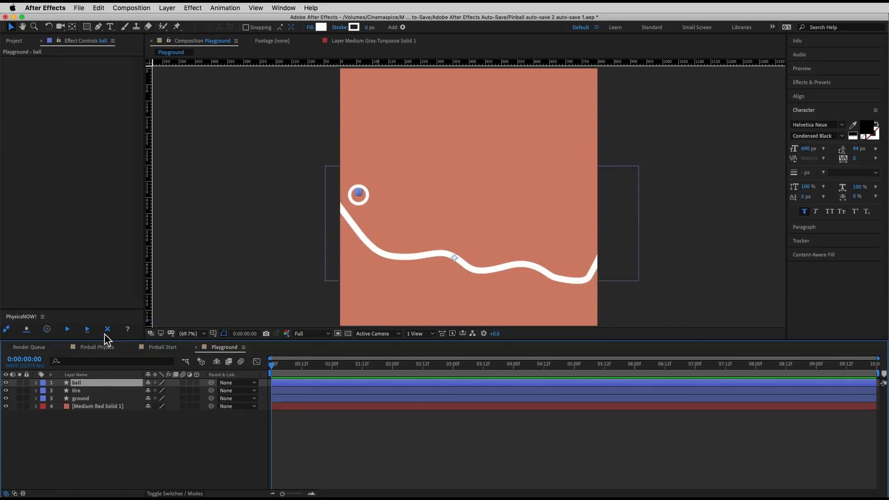
left_click(120, 463)
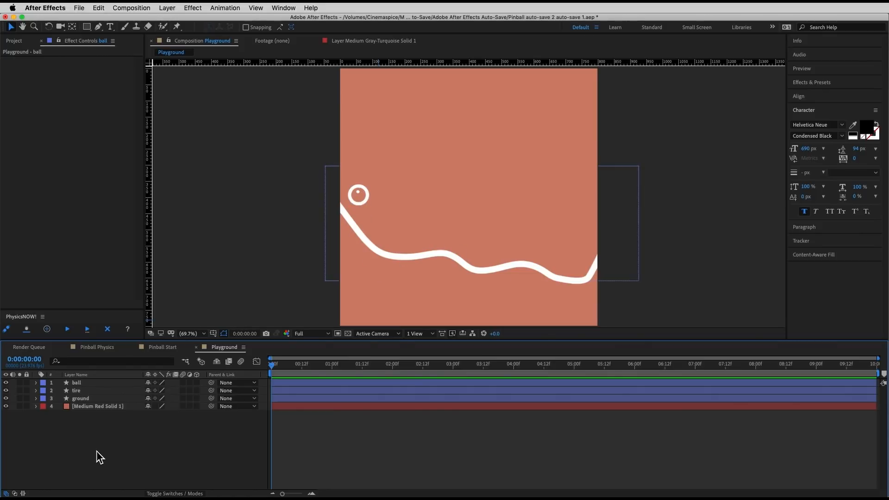
left_click(91, 399)
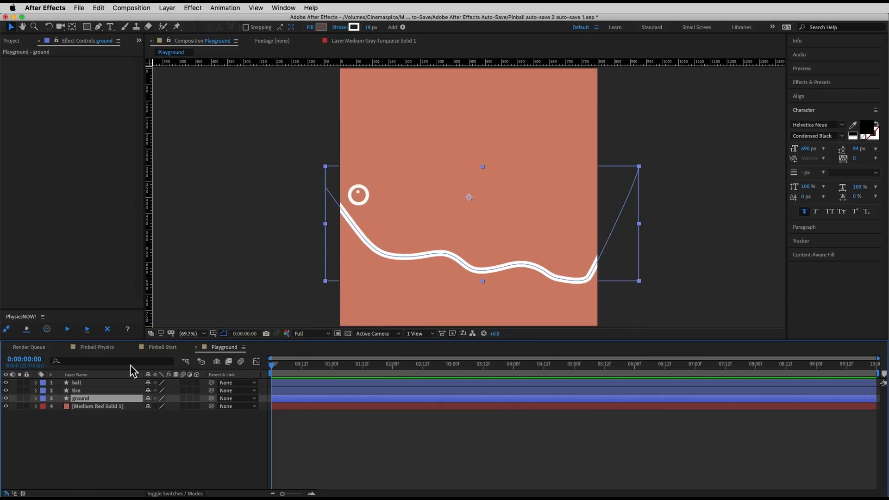
left_click(94, 390)
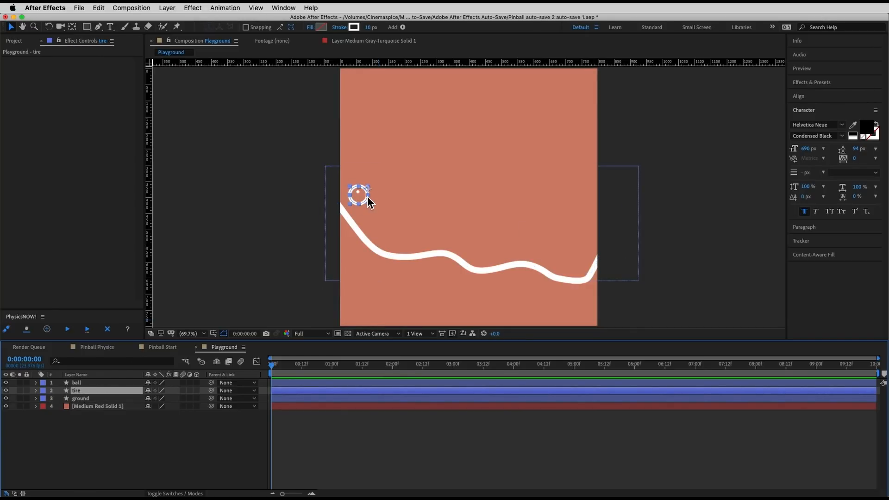
left_click(82, 384)
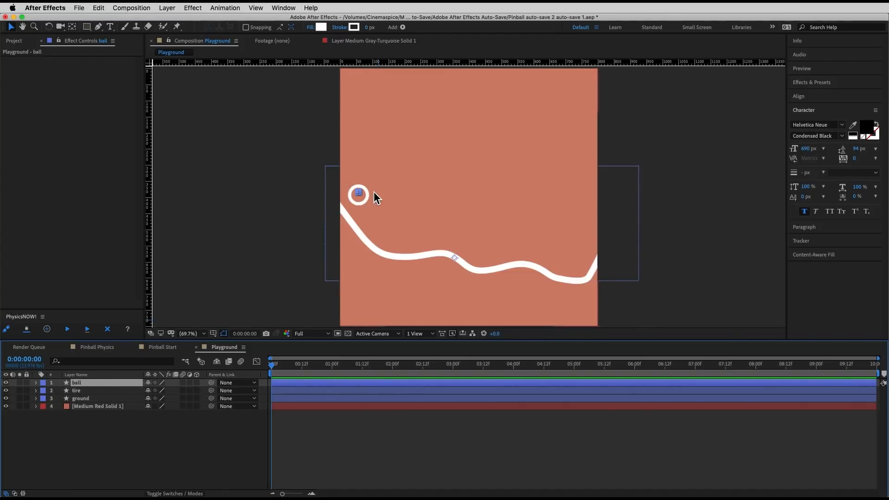
left_click(361, 419)
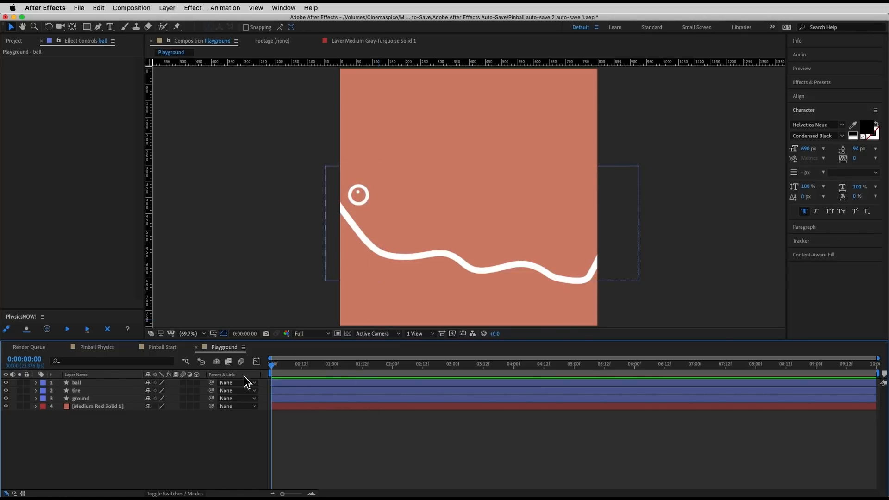
Step: Tag the ground layer as a static physics object with PhysicsNOW!
left_click(104, 399)
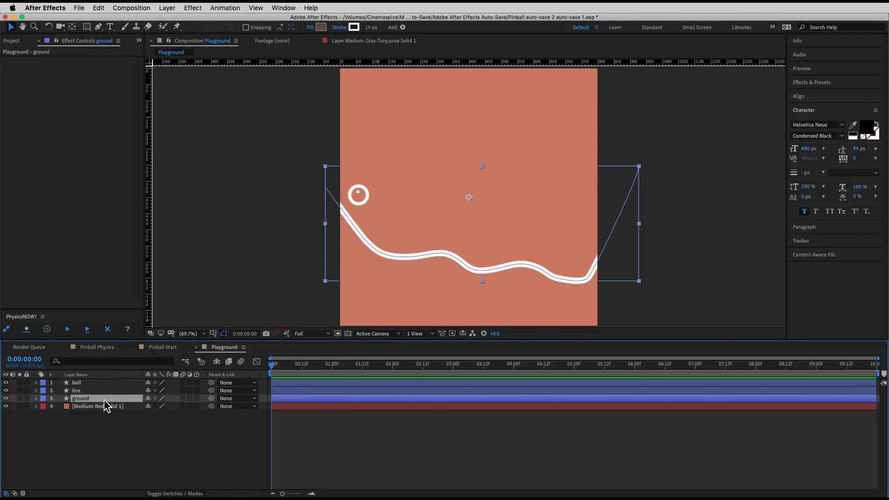
left_click(27, 329)
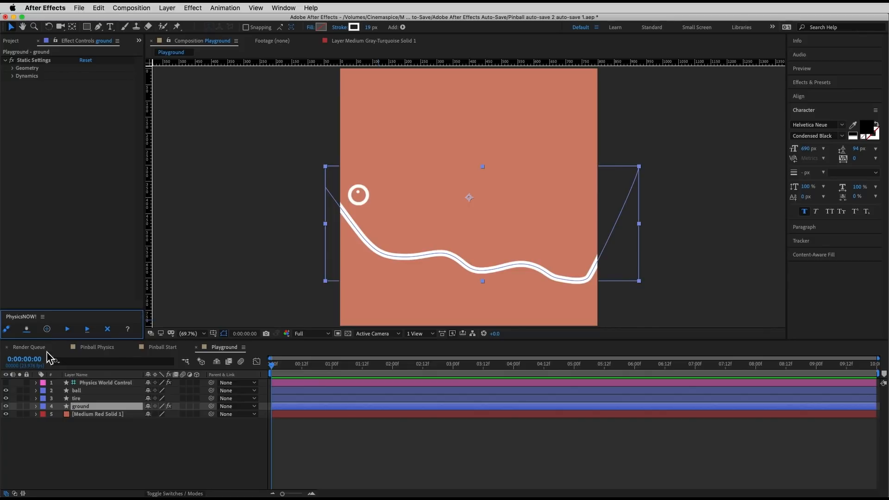
Step: Examine the Dynamics and World Bounds settings of the Physics World Control layer
left_click(104, 384)
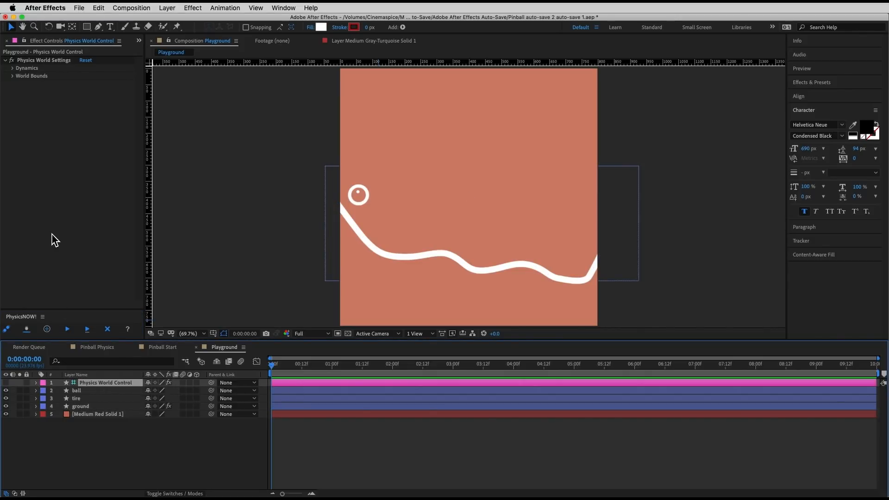
left_click(13, 68)
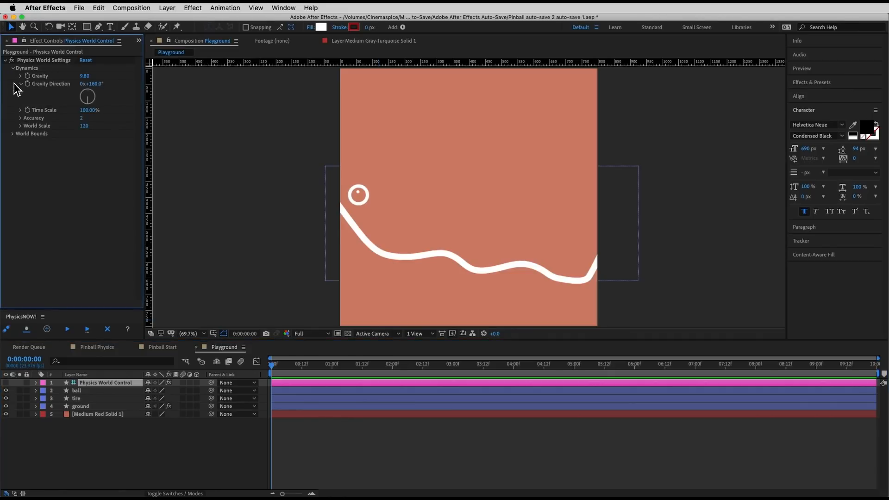
left_click(13, 135)
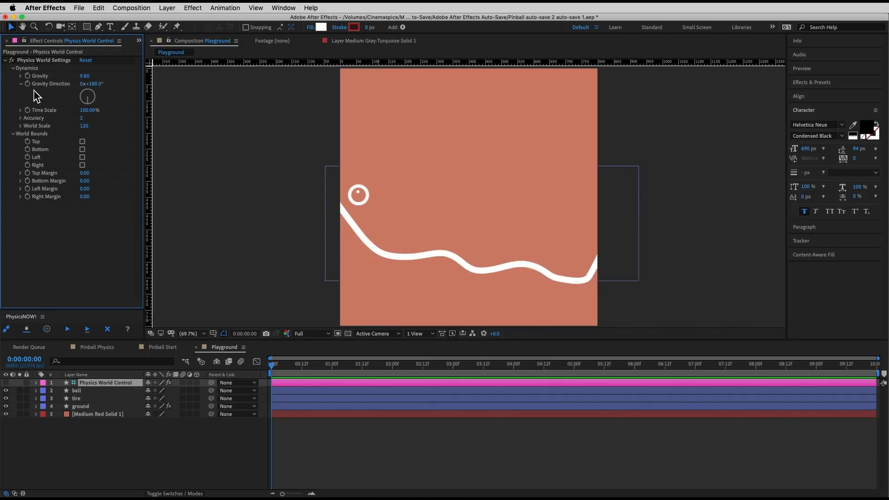
left_click(13, 68)
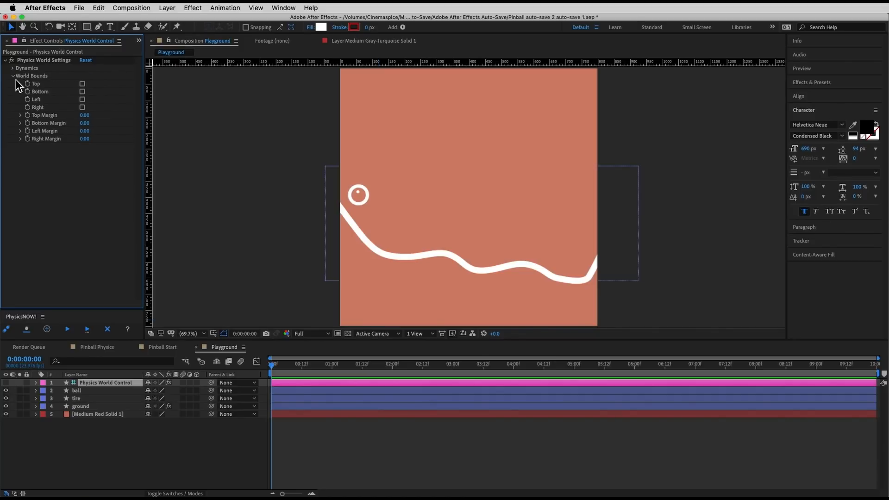
left_click(14, 76)
Step: Tag the tire and ball layers together as dynamic physics objects
left_click(88, 400)
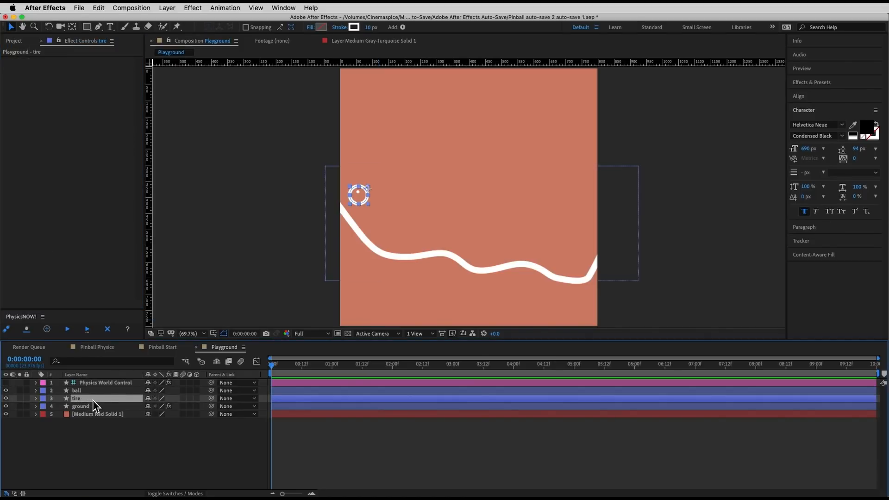
left_click(90, 391)
left_click(91, 398)
left_click(90, 392, "shift")
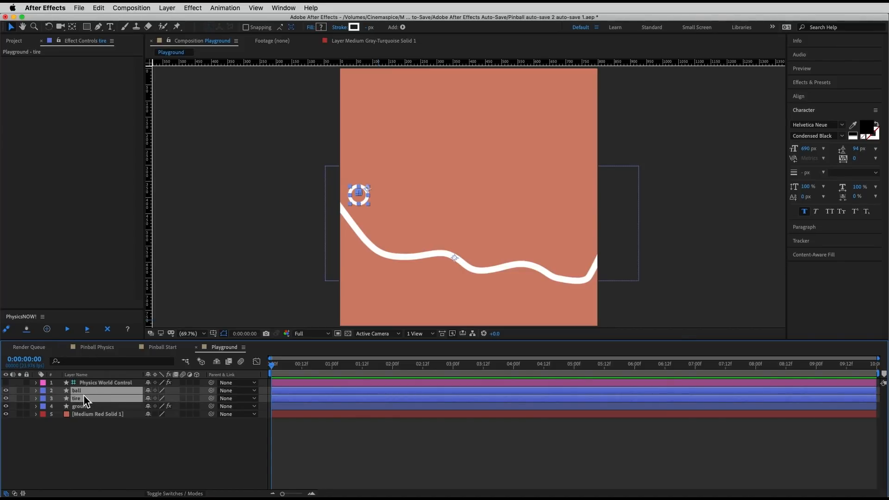
left_click(9, 332)
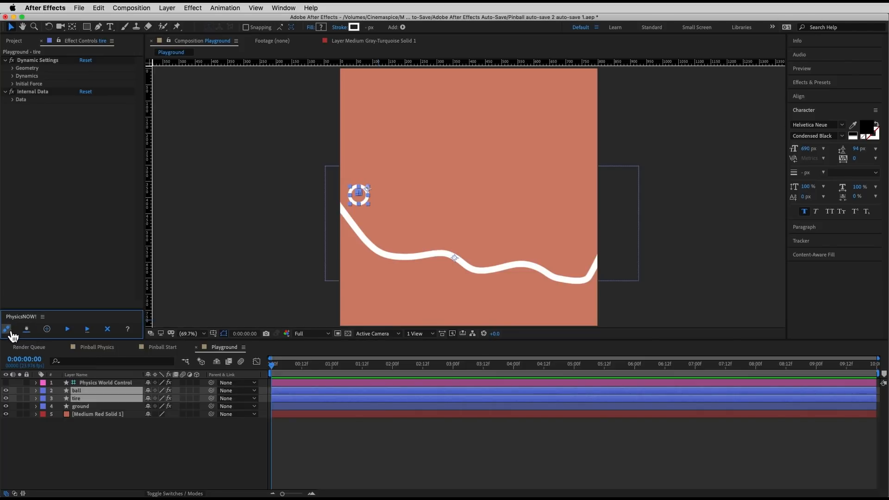
left_click(301, 462)
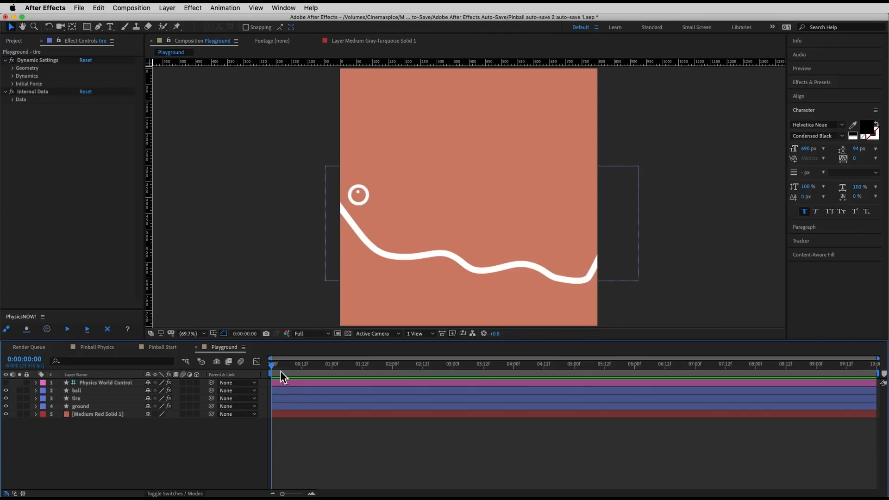
Step: Compare the physics settings attached to the ball, tire and ground layers
left_click(85, 390)
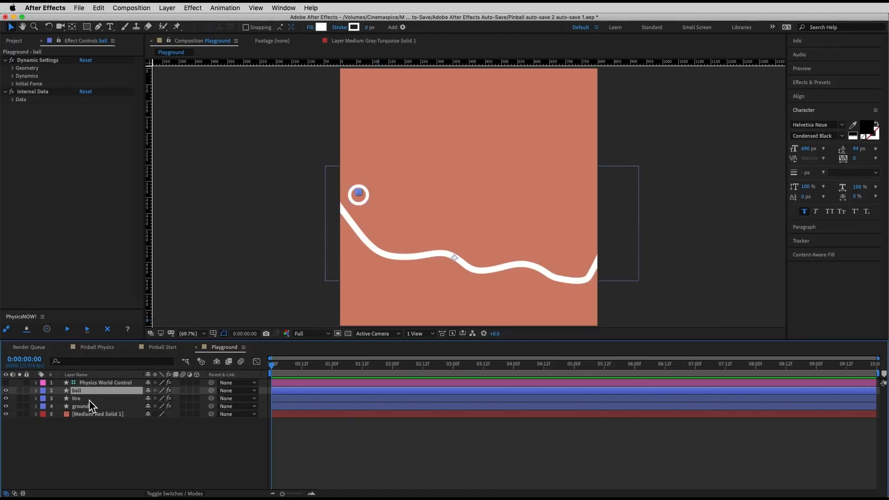
left_click(89, 400)
left_click(88, 406)
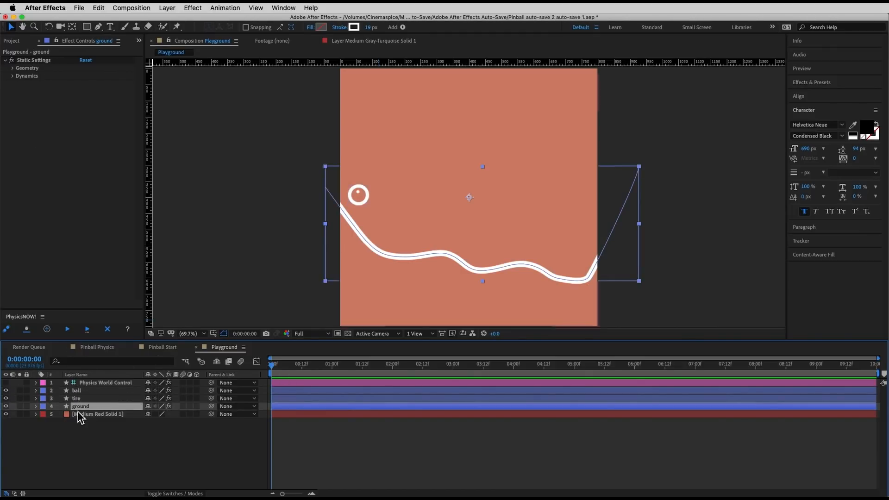
left_click(84, 400)
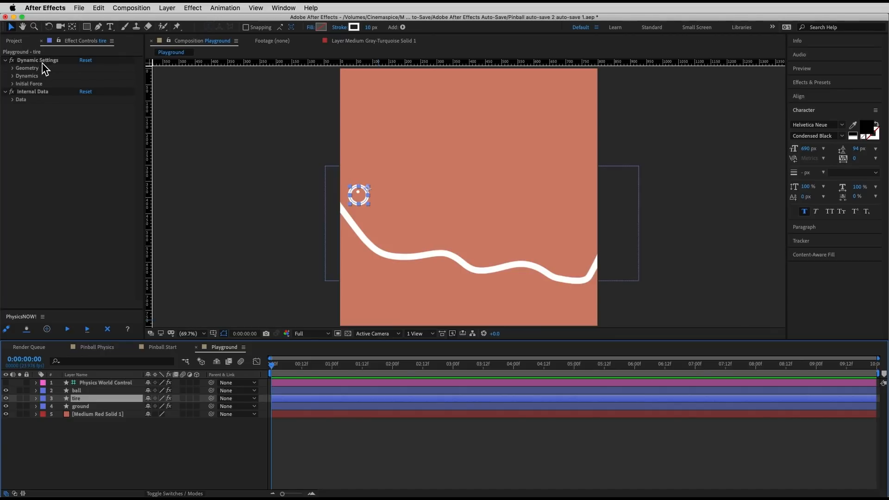
left_click(78, 391)
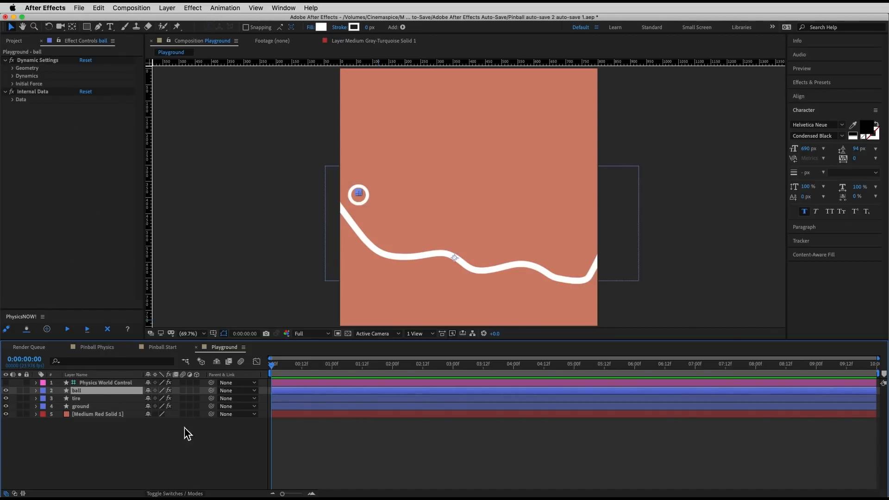
left_click(359, 426)
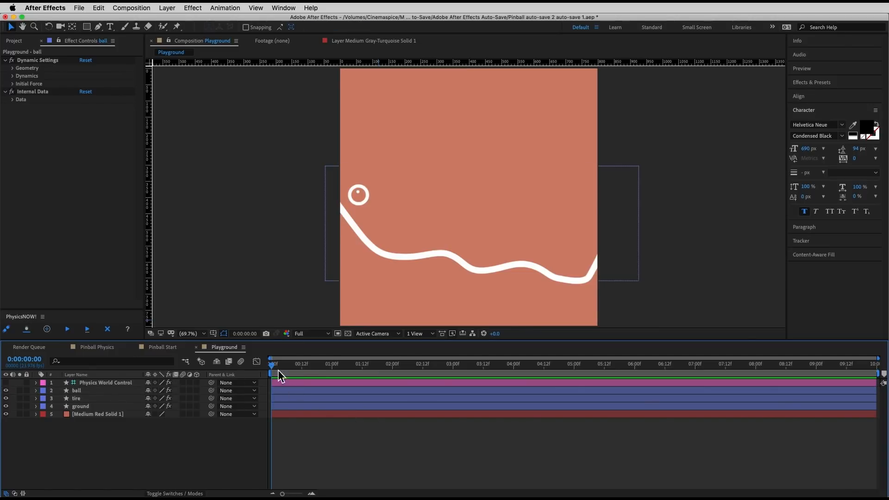
Step: Run the PhysicsNOW! simulation from the first frame and preview the ball and tire motion
key("space")
key("space")
left_click_drag(307, 367, 222, 366)
left_click(68, 329)
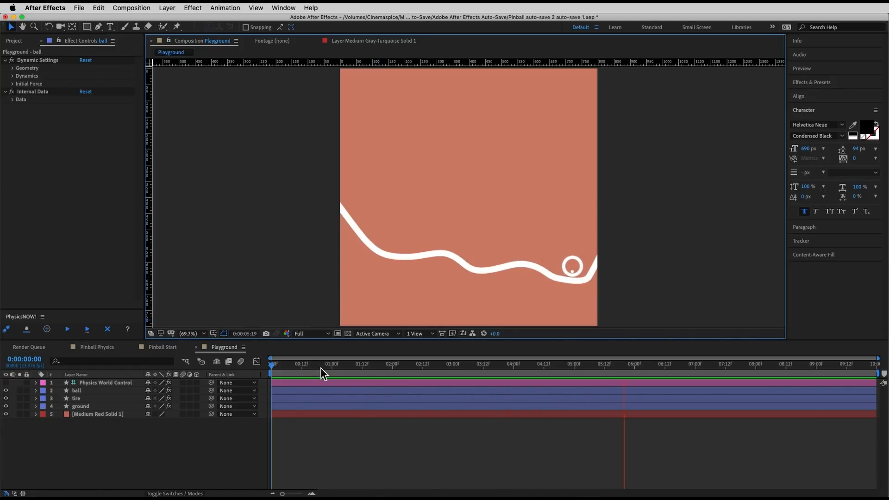
key("space")
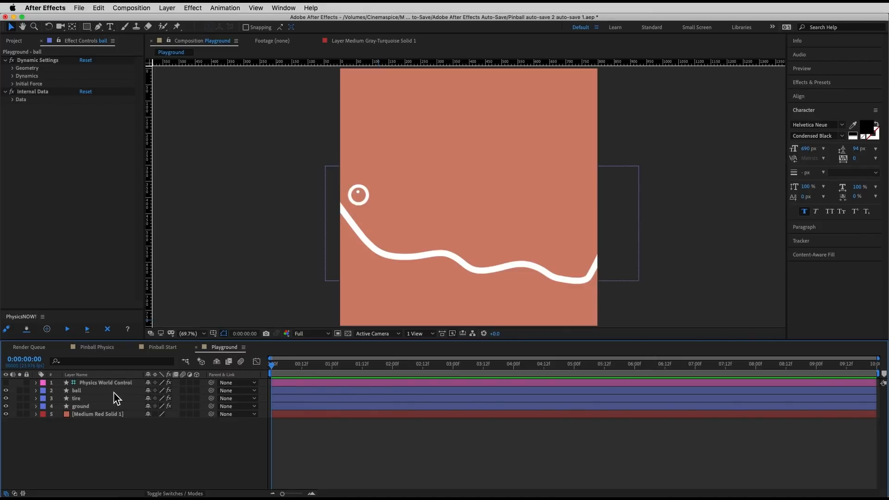
Step: Shift the ball and tire layers to start just past 12 frames and rerun the physics simulation
left_click(91, 397)
left_click(93, 391, "shift")
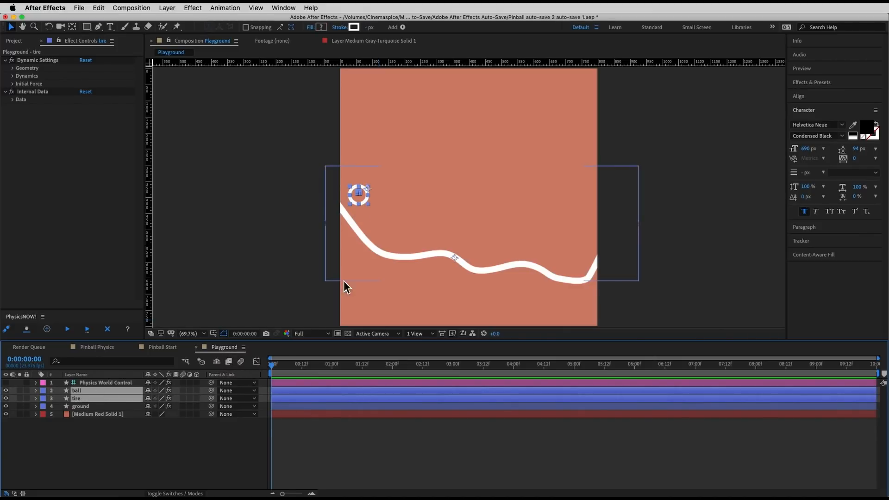
left_click_drag(288, 390, 323, 394)
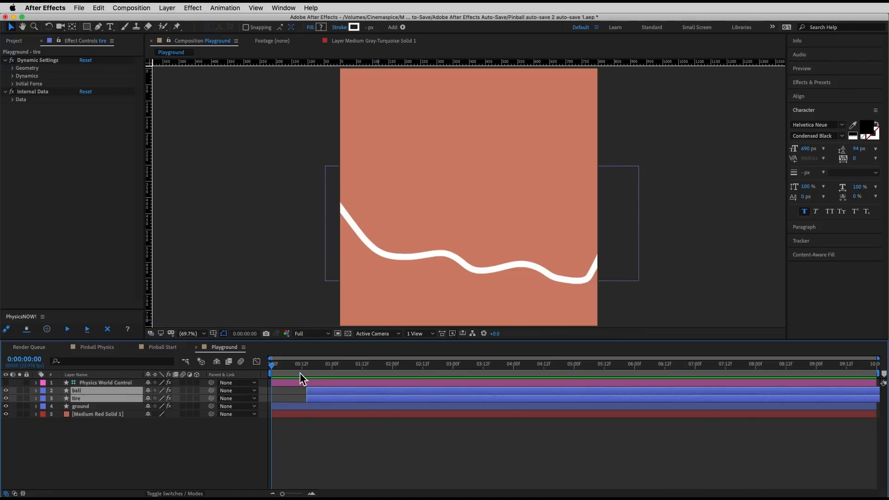
left_click(68, 330)
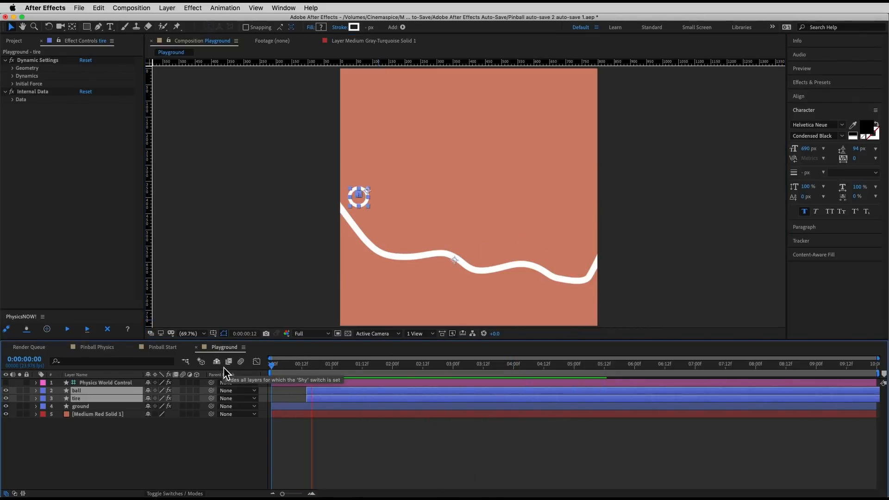
left_click(373, 462)
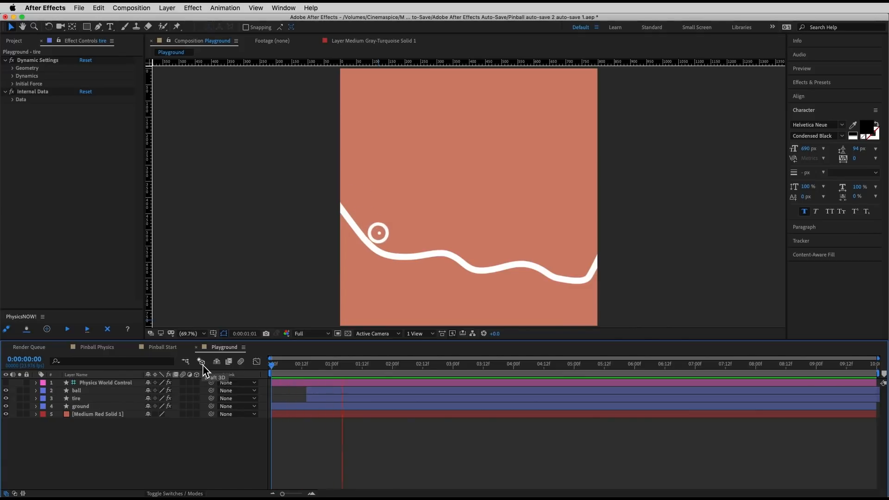
left_click(273, 371)
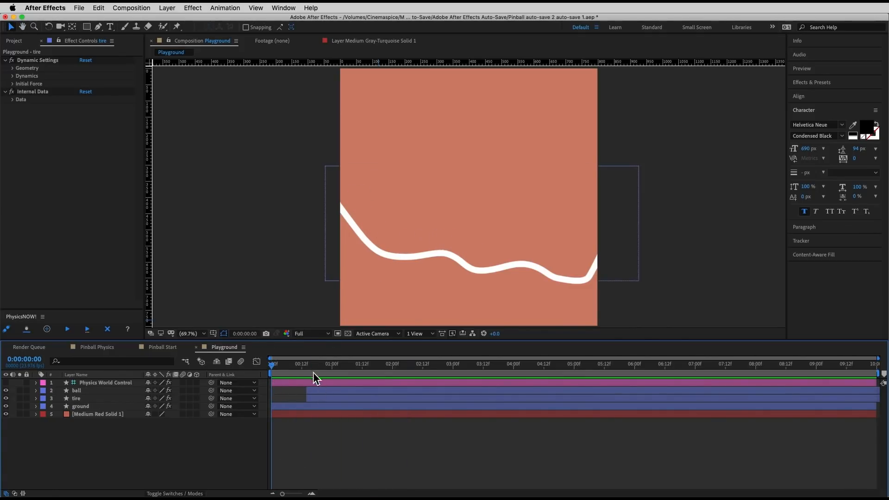
Step: Move the ball and tire layers back to start at the first frame of the composition
left_click(321, 391)
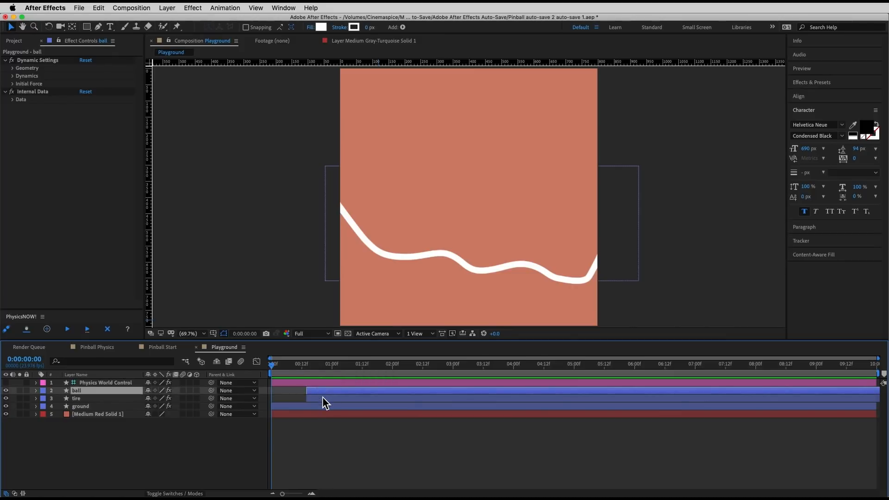
left_click(323, 397, "shift")
left_click_drag(322, 398, 293, 394)
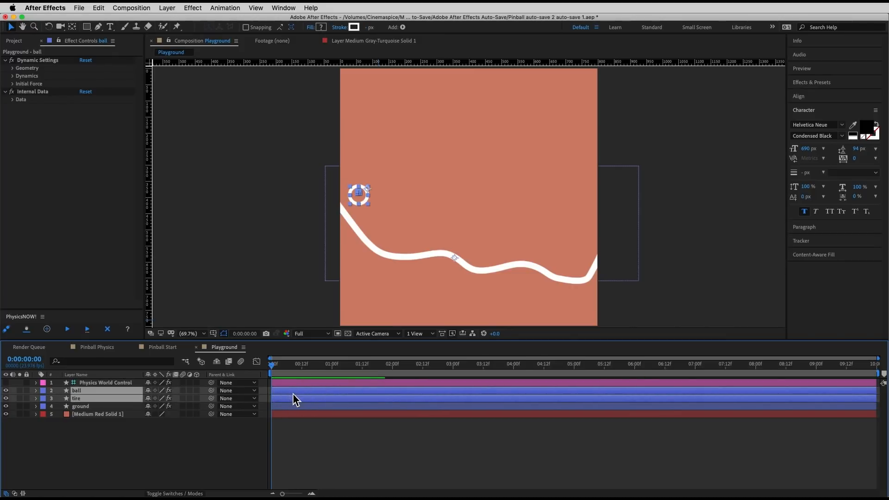
left_click(305, 440)
left_click(292, 397)
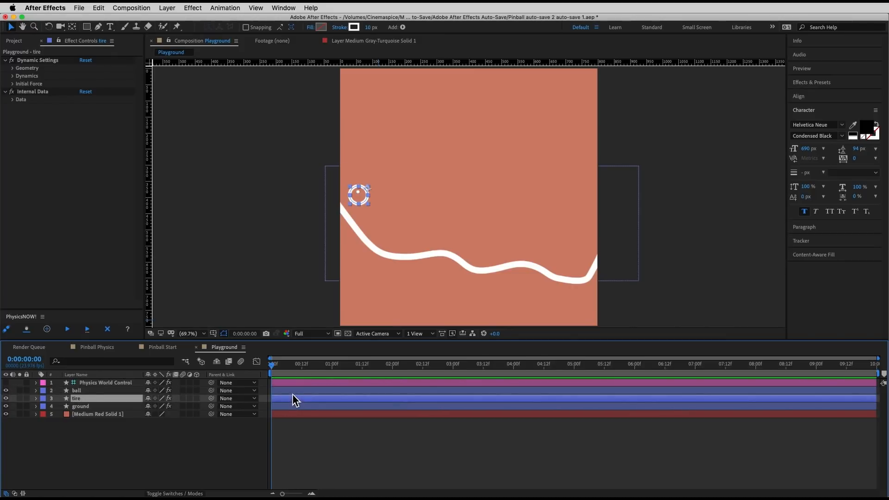
Step: Duplicate the ball layer into six copies and move them to scattered spots above the ground near the tire
left_click(84, 391)
key("super+d")
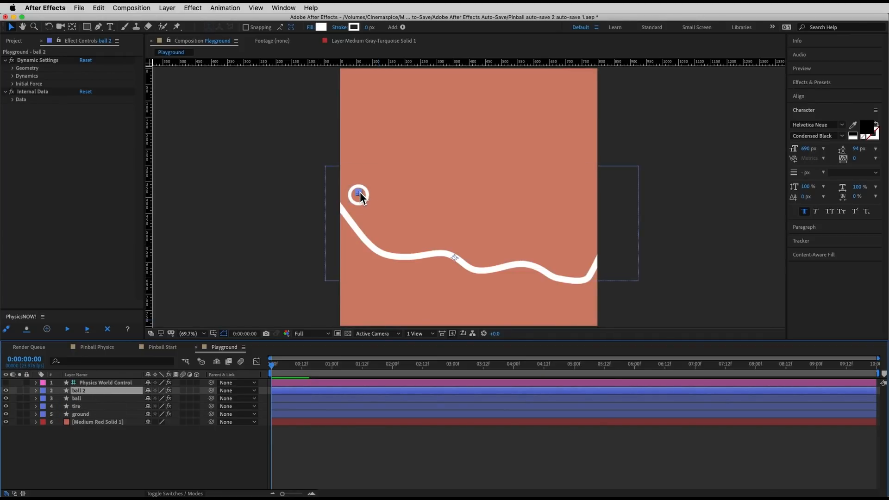
left_click_drag(360, 193, 405, 187)
key("super+d")
key("super+d")
key("super+d")
key("super+d")
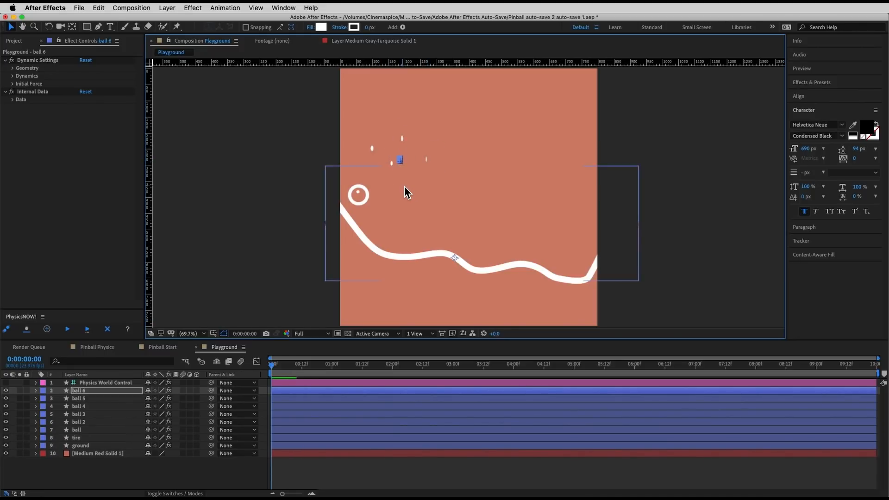
key("super+d")
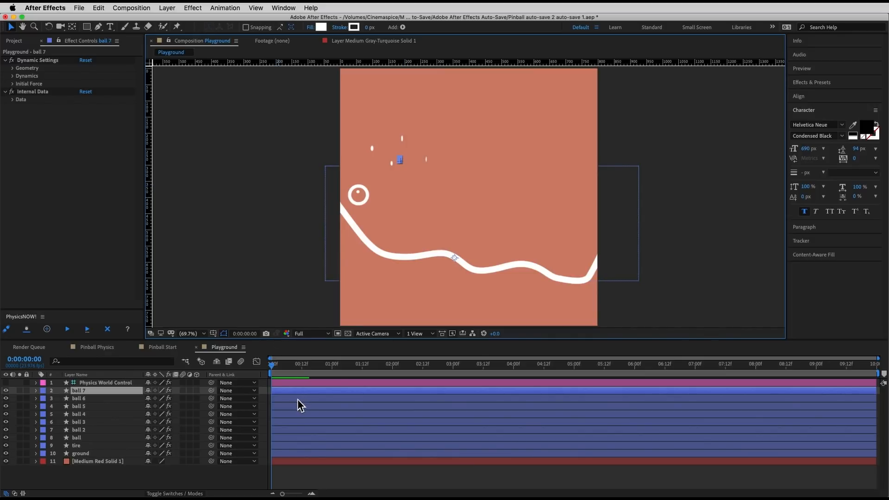
Step: Stagger the start times of the ball layers, run the PhysicsNOW! simulation and preview the falling balls
left_click_drag(296, 400, 326, 439)
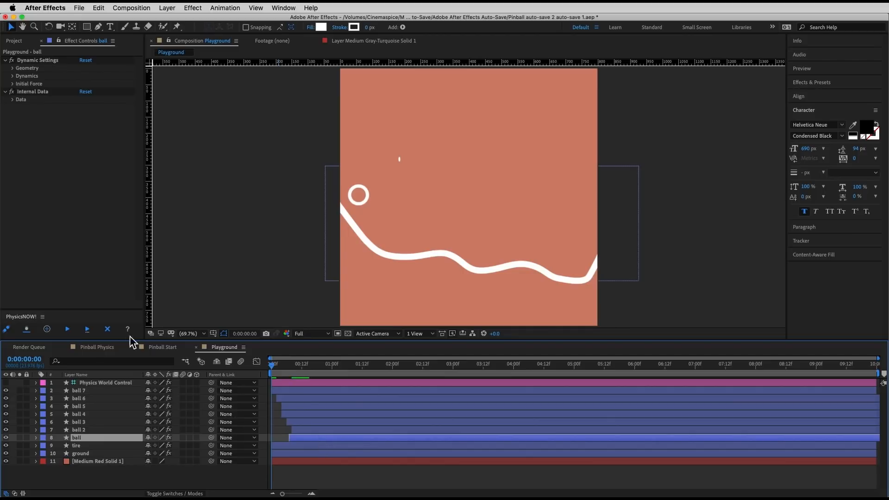
left_click(67, 329)
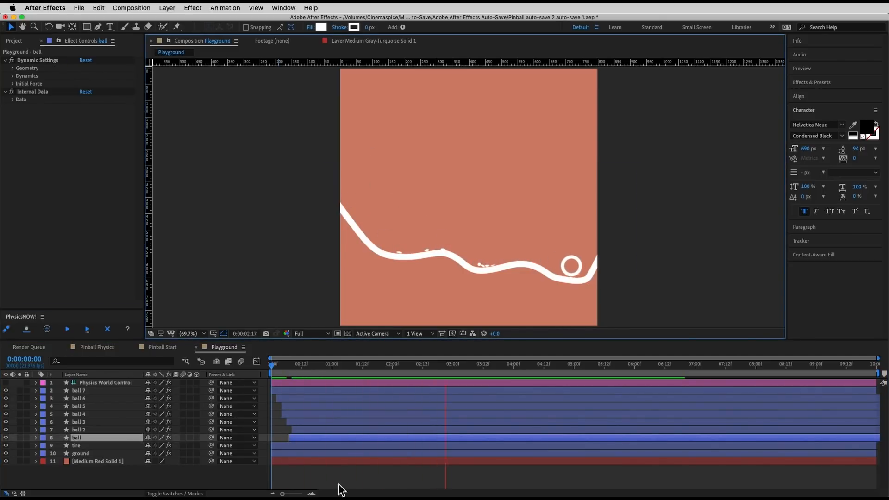
key("space")
left_click_drag(344, 367, 210, 368)
key("space")
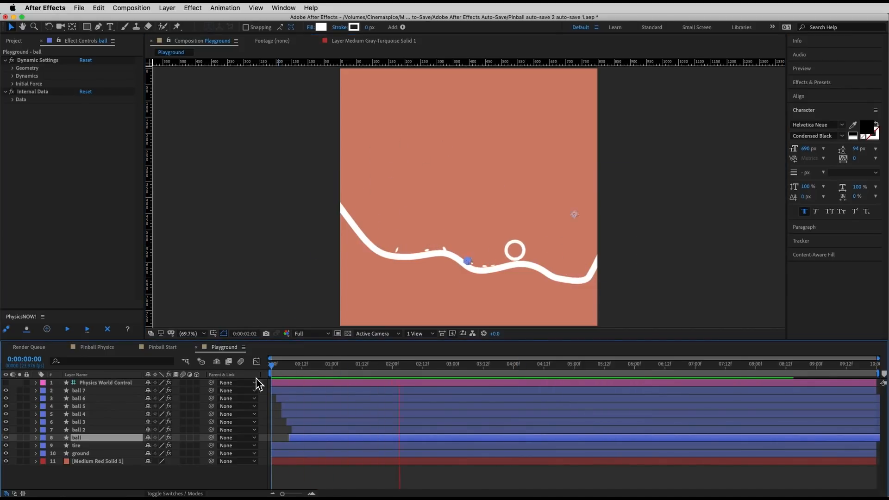
left_click(341, 480)
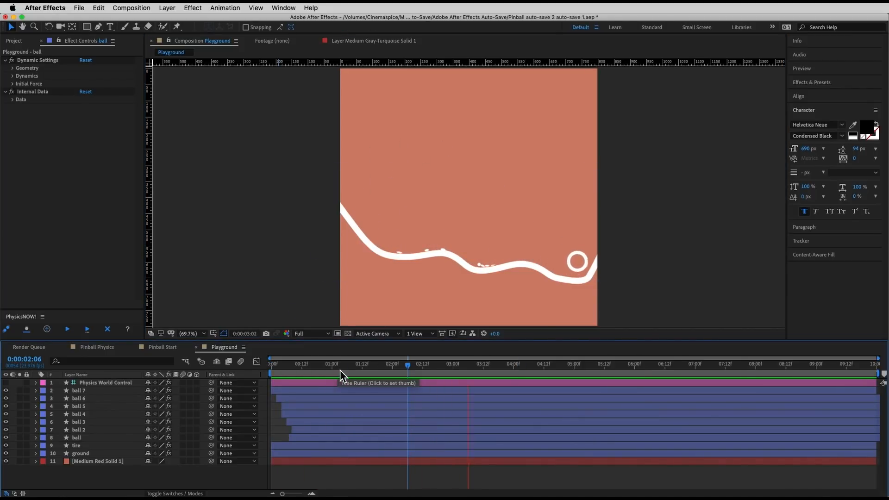
Step: Delete the copied layers ball 2 through ball 7 and preview the composition from the first frame
left_click(89, 429)
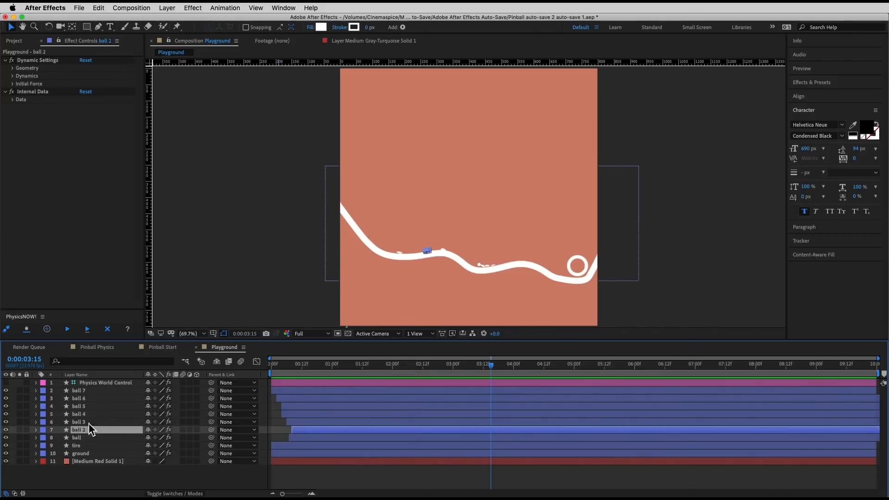
left_click(88, 393, "shift")
key("Delete")
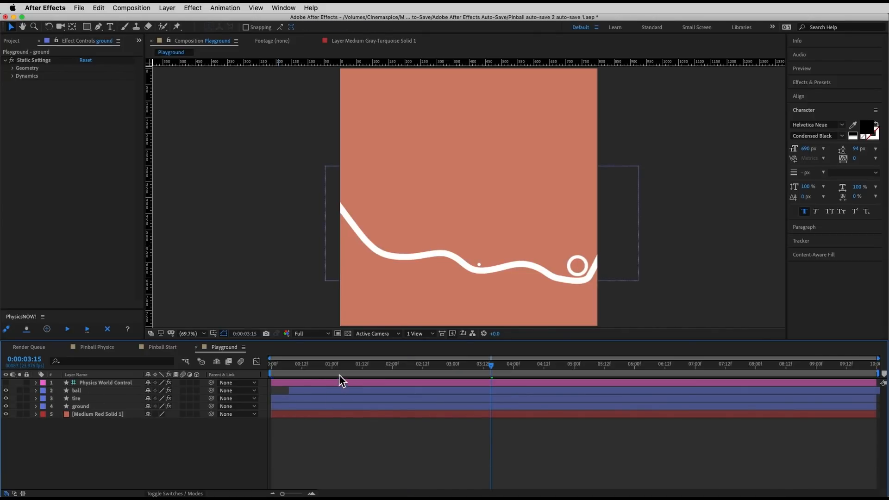
left_click(271, 365)
key("space")
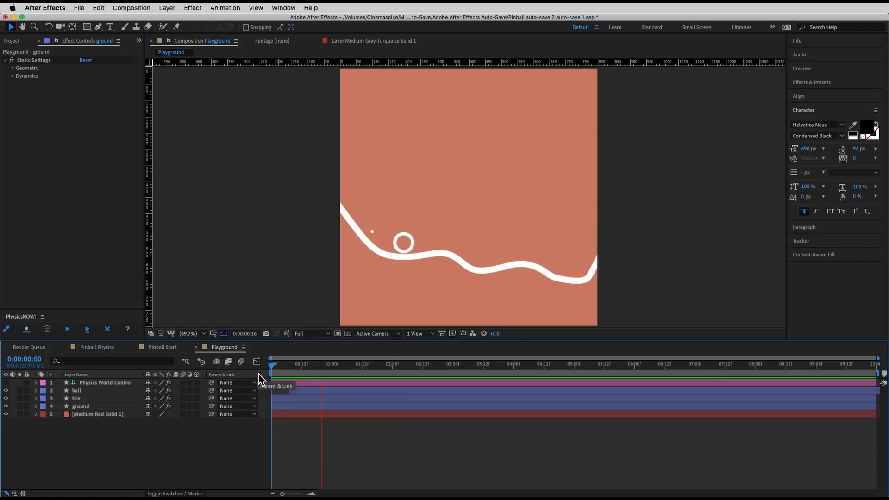
Step: Align the ball layer's start with the first frame, rerun the PhysicsNOW! simulation and play the result
left_click(302, 393)
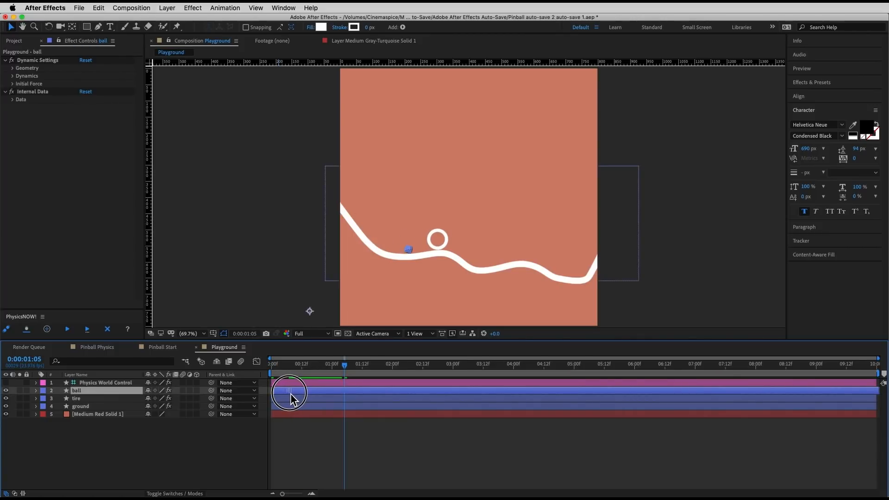
left_click(330, 467)
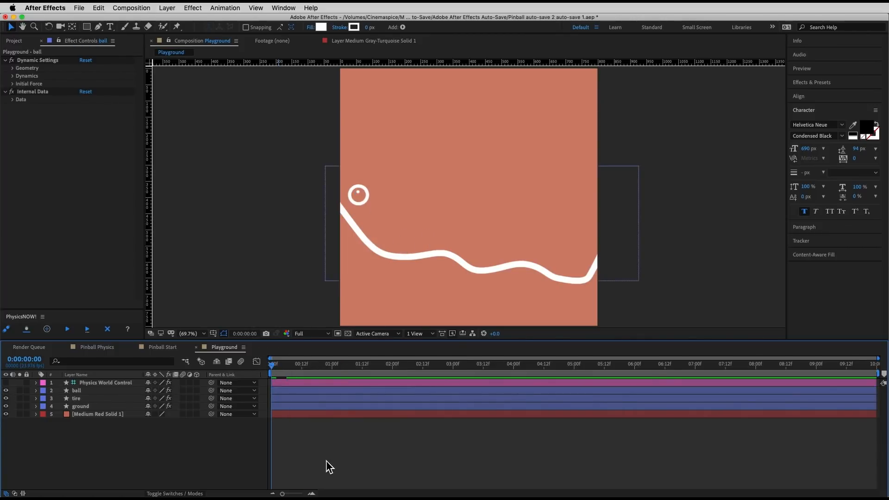
left_click(292, 368)
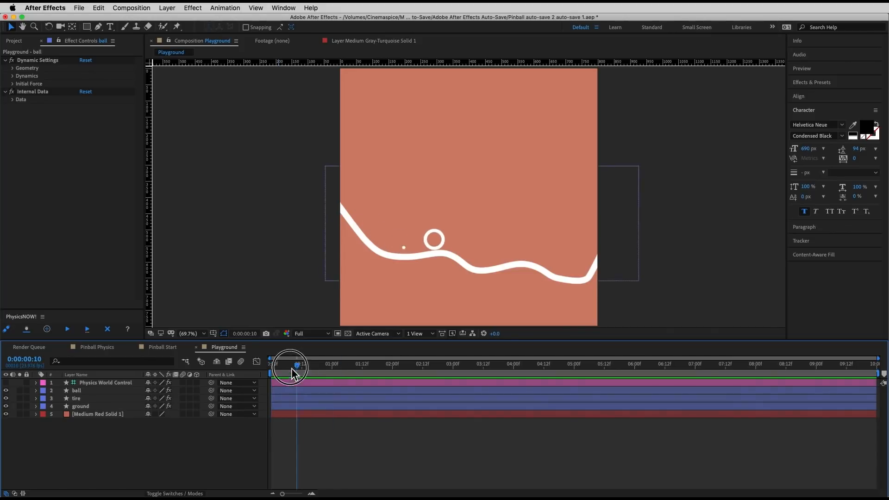
left_click(67, 330)
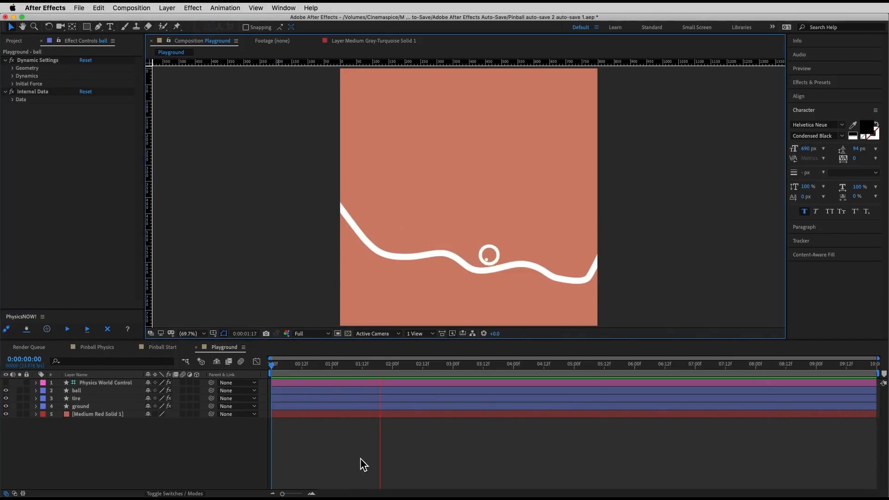
key("space")
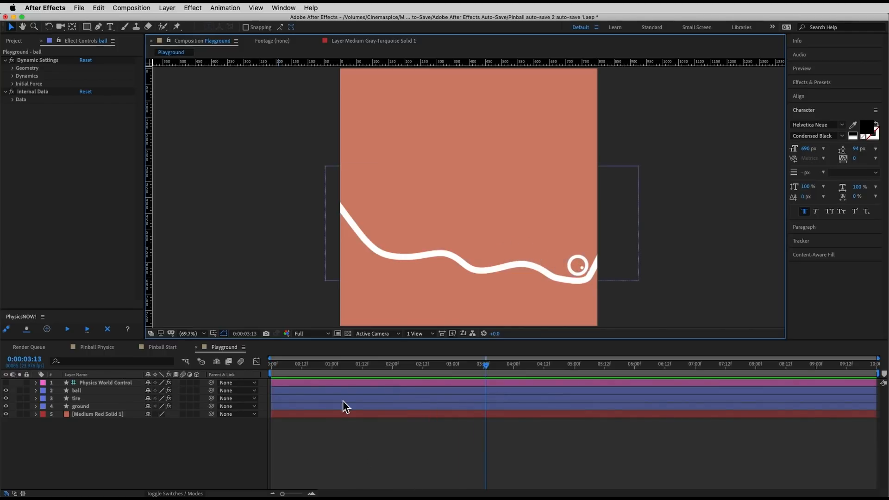
Step: Add a text layer reading "text" above the ground with a white fill and a font size of 195 px
left_click(110, 27)
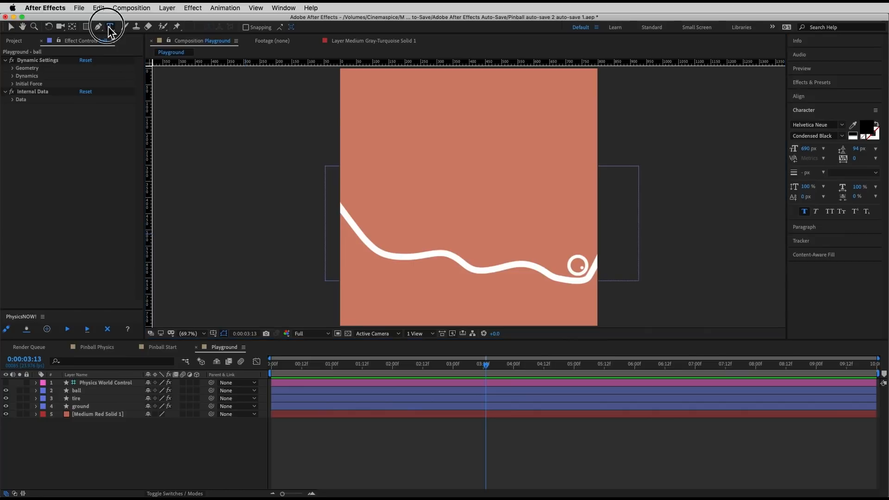
left_click(420, 160)
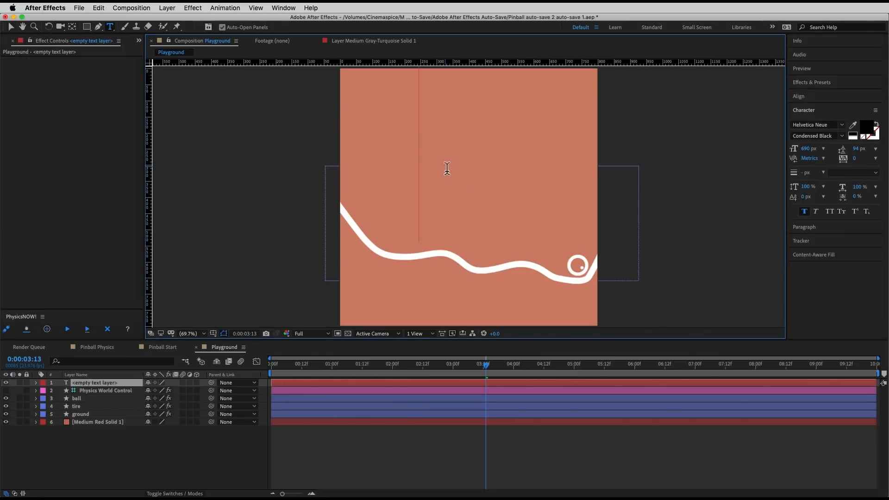
type("text")
key("super+a")
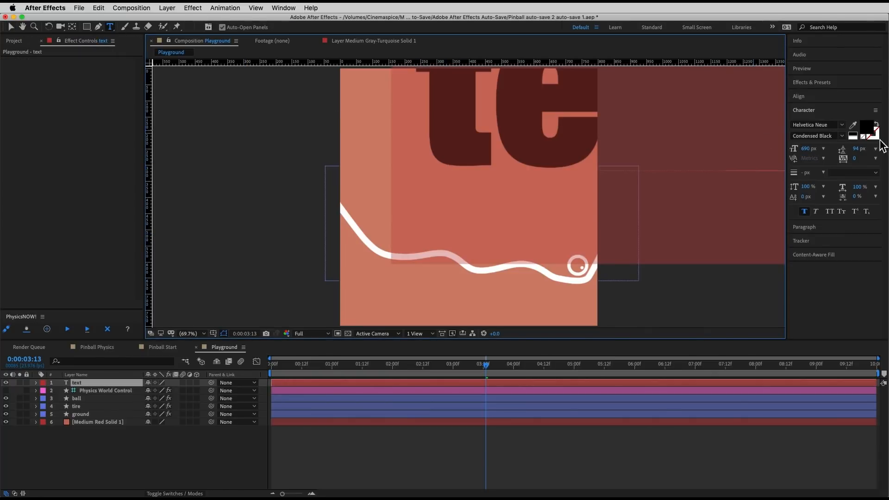
left_click(856, 135)
left_click_drag(807, 149, 574, 145)
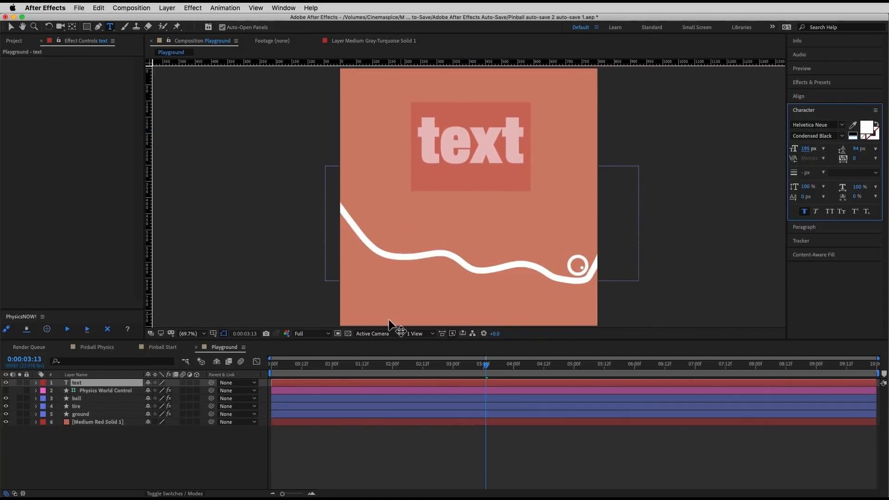
Step: Tag the text layer as a dynamic physics object at the first frame and run the PhysicsNOW! simulation
left_click(281, 487)
key("Home")
left_click(93, 382)
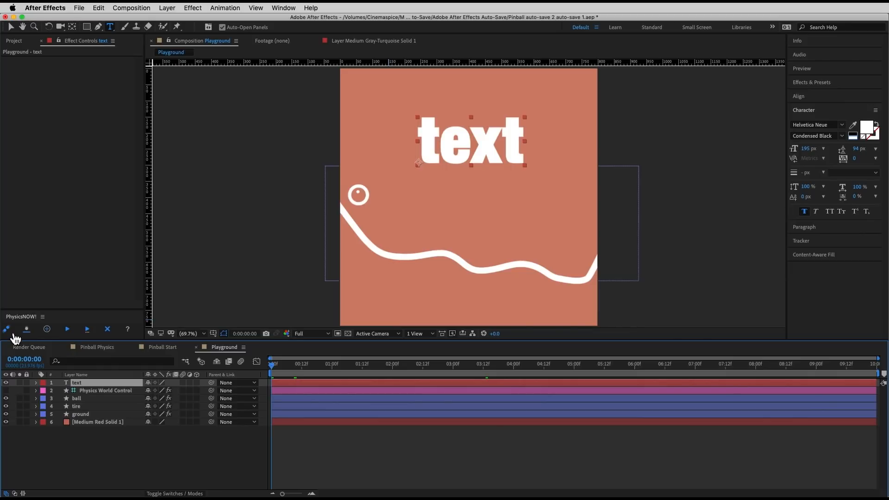
left_click(13, 335)
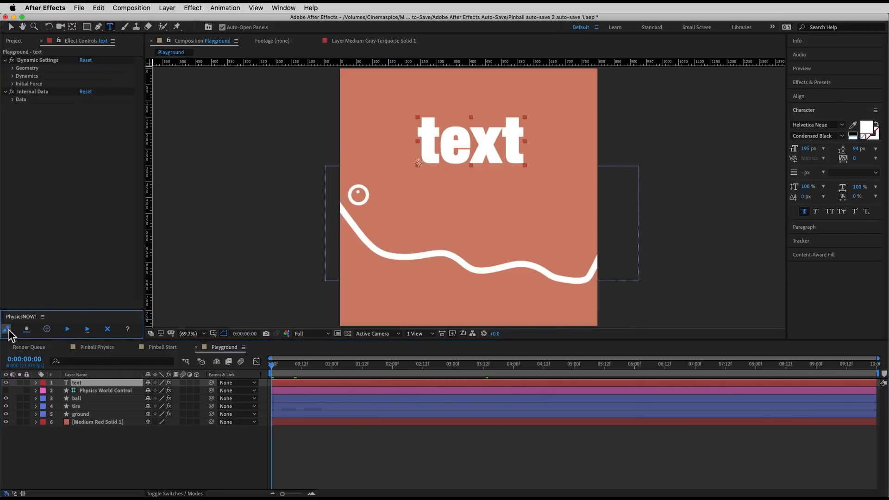
left_click(66, 330)
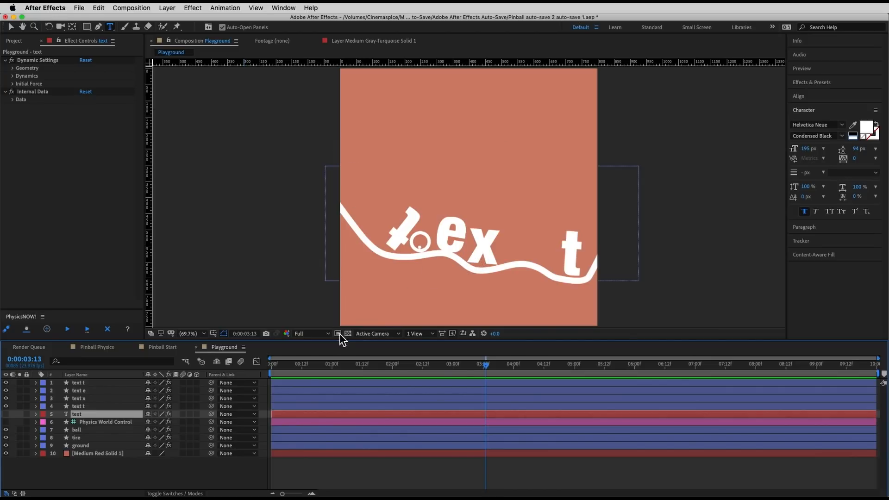
Step: Play back the simulated letters, tire and ball from the first frame
left_click_drag(335, 367, 211, 353)
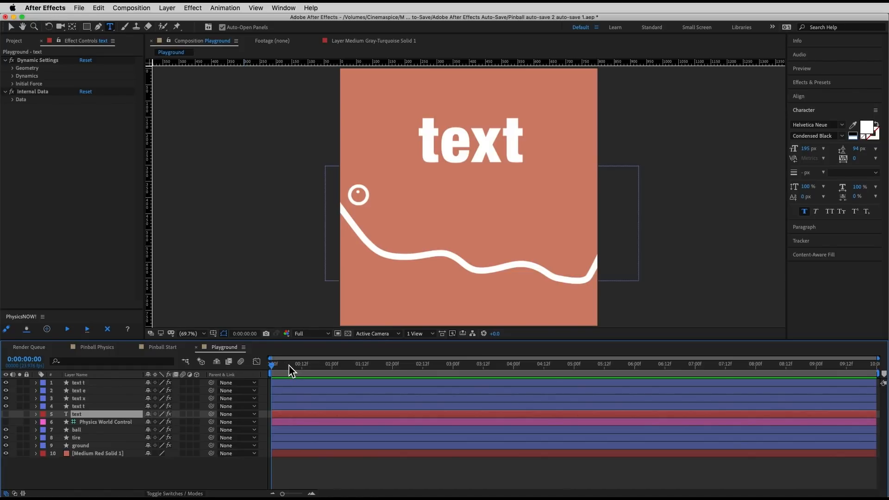
key("space")
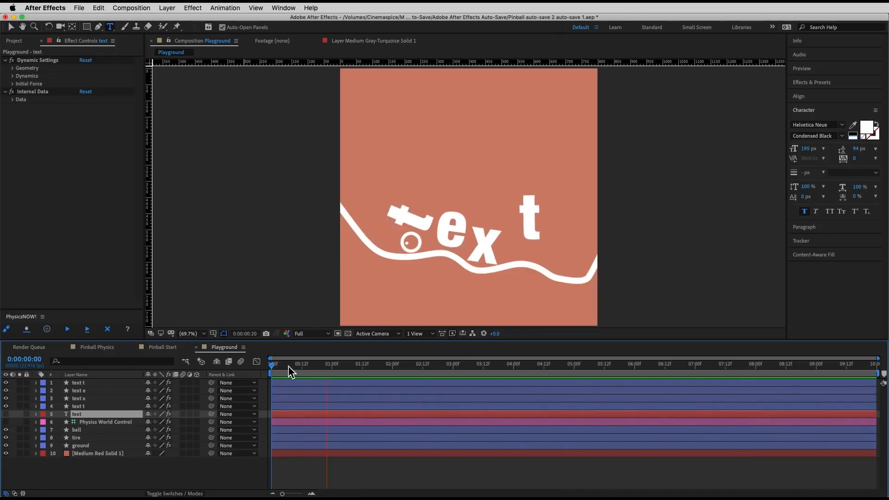
key("space")
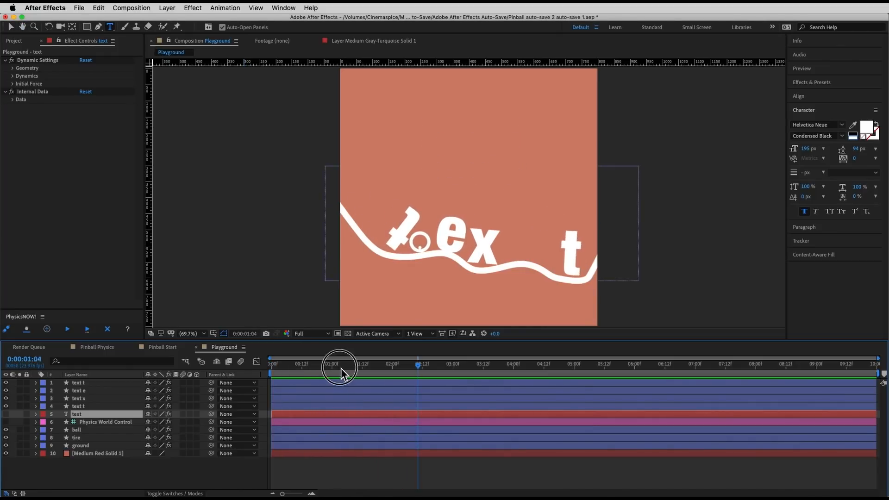
key("space")
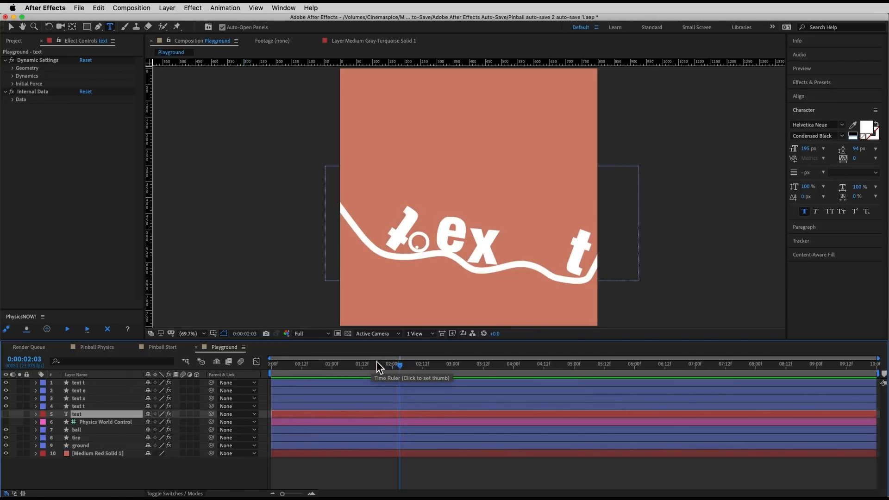
Step: Switch to the Pinball Start composition, solo the turquoise solid, BG and Walls layers, and select Walls
left_click(165, 351)
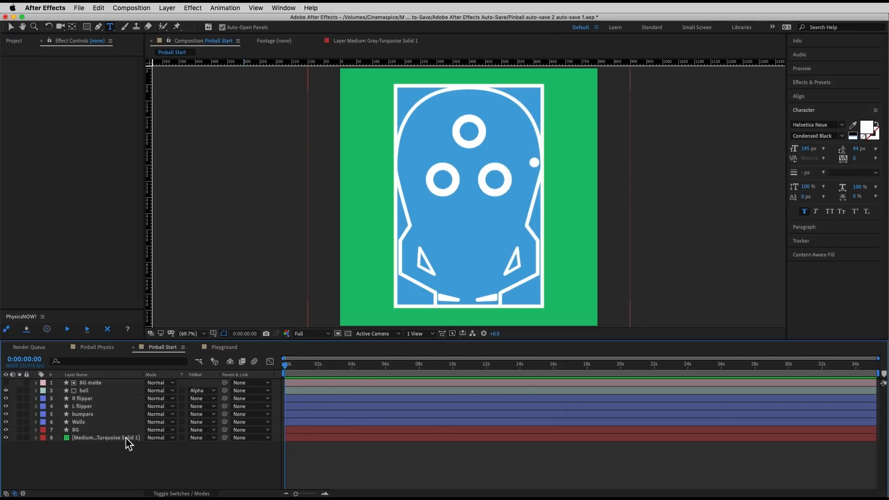
left_click(20, 438)
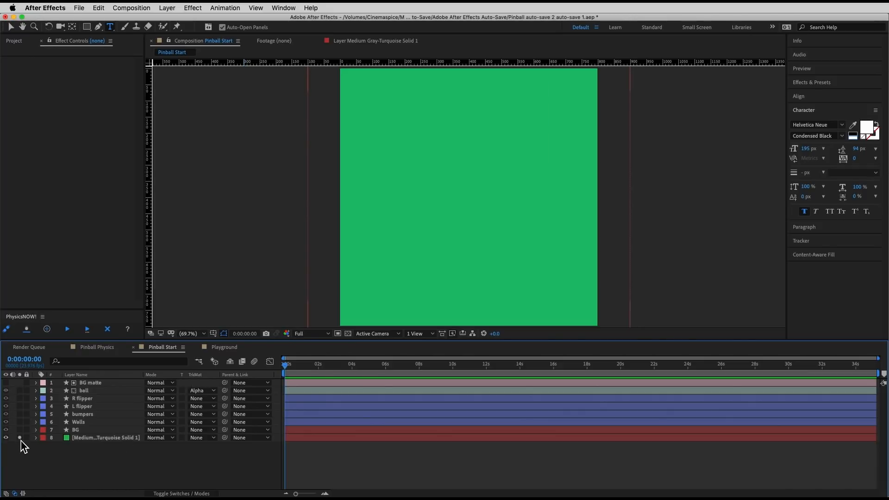
left_click(20, 430)
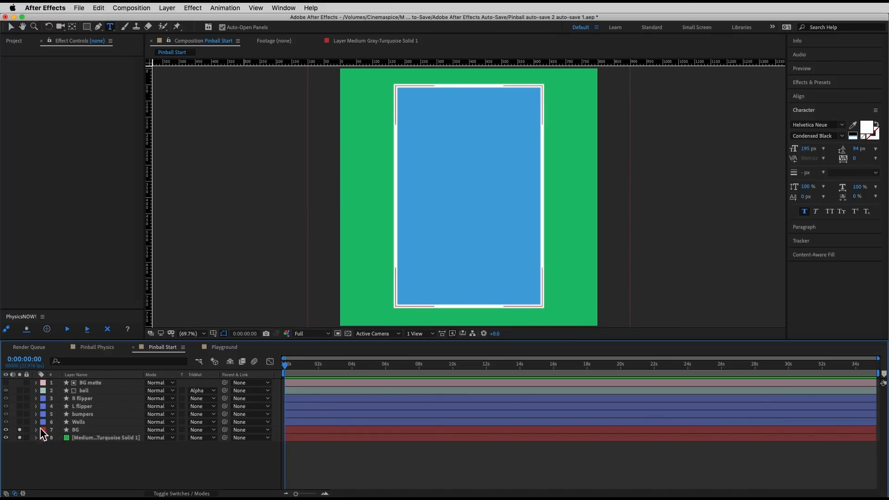
left_click(19, 422)
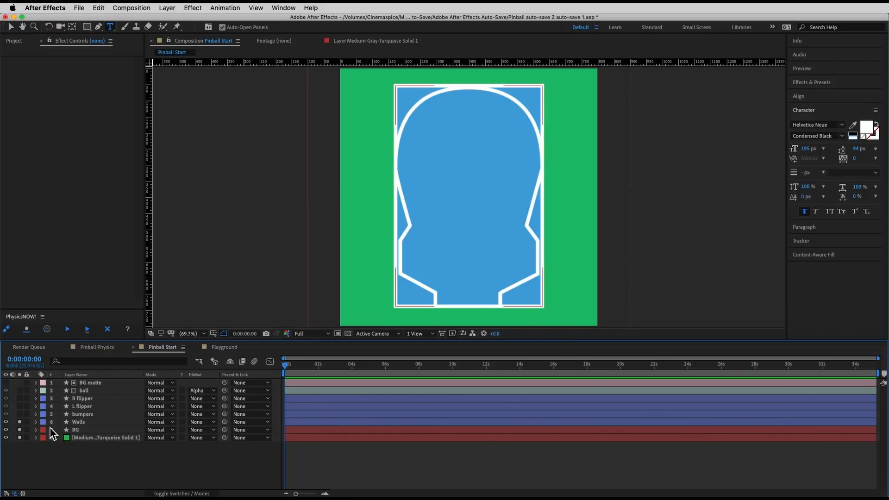
left_click(62, 422)
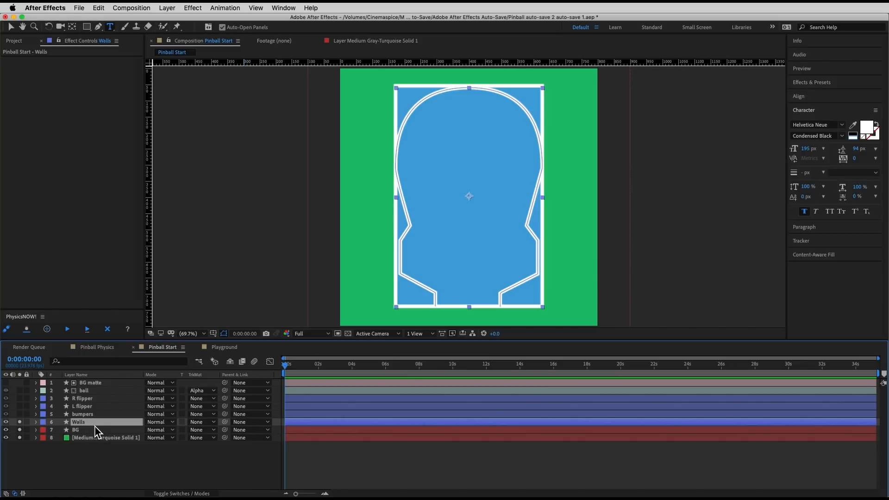
Step: Turn off solo on the Walls layer and select the BG layer followed by the turquoise solid to inspect them
left_click(19, 422)
left_click(78, 432)
left_click(84, 440)
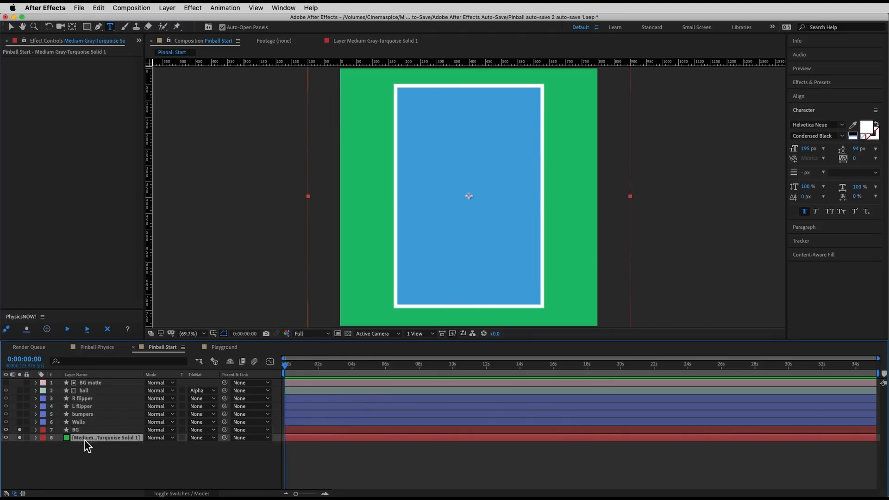
Step: Solo the Walls, bumpers, L flipper and R flipper layers to bring them into the composition view
left_click(85, 432)
left_click(86, 425)
left_click(20, 422)
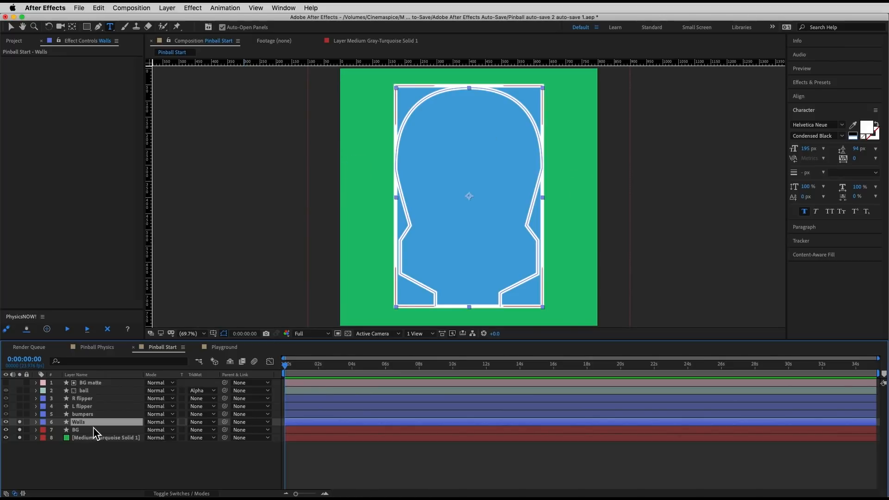
left_click(83, 414)
left_click(19, 414)
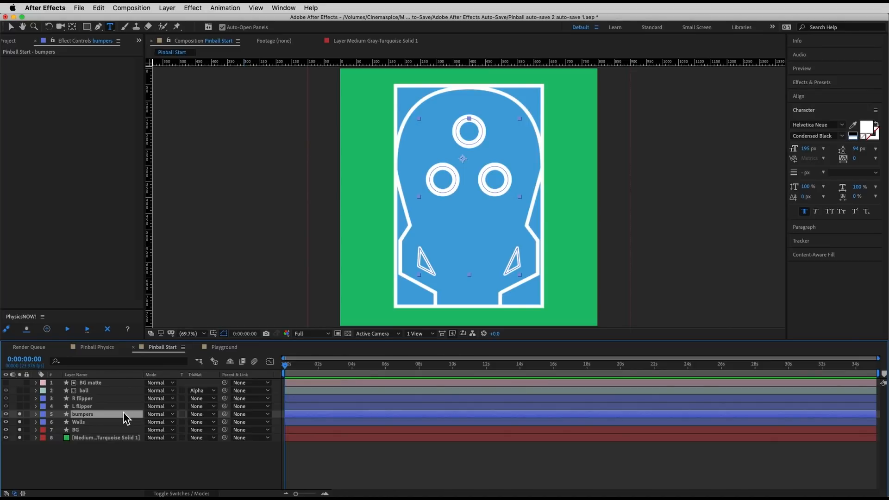
left_click(19, 406)
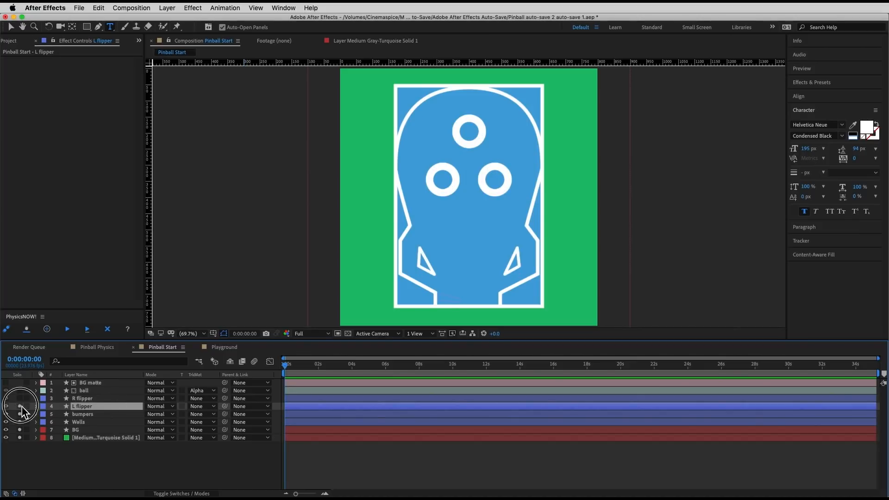
left_click(20, 399)
Step: Examine the two flippers at 200% magnification, reveal the L flipper's Rotation property, and fit the composition back in view
key("period")
key("period")
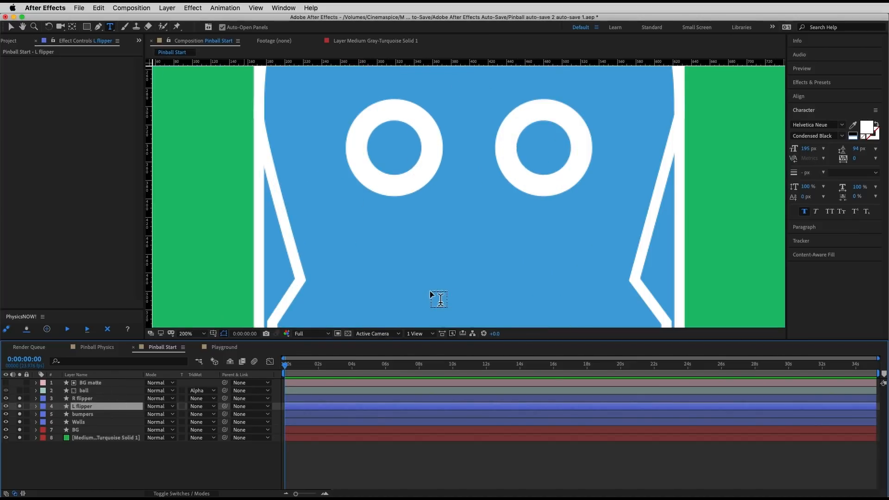
key("space")
left_click_drag(427, 283, 471, 123)
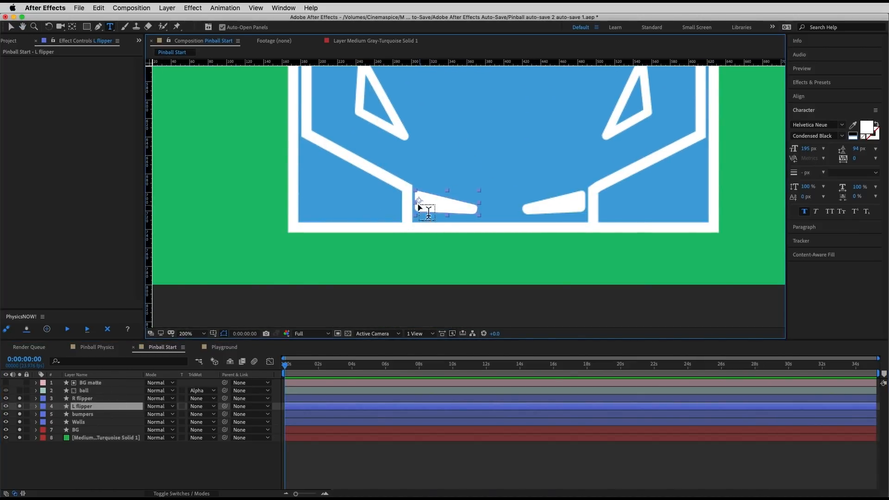
left_click(10, 26)
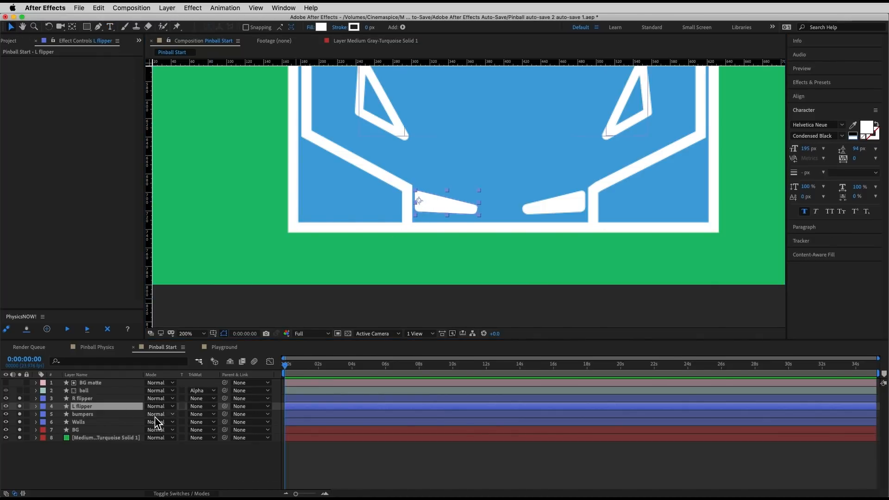
key("r")
left_click_drag(154, 414, 143, 411)
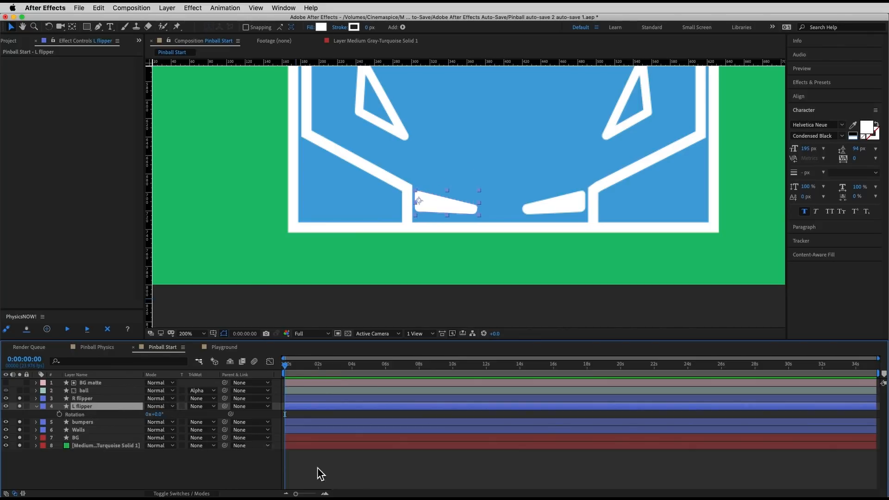
left_click(345, 470)
left_click(204, 333)
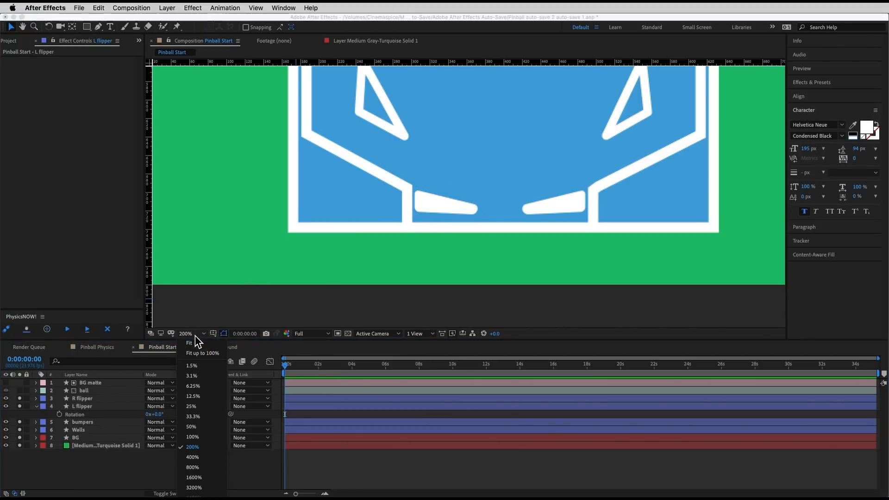
left_click(197, 345)
Step: Solo the ball layer, collapse the L flipper's properties and clear the layer selection
left_click(90, 392)
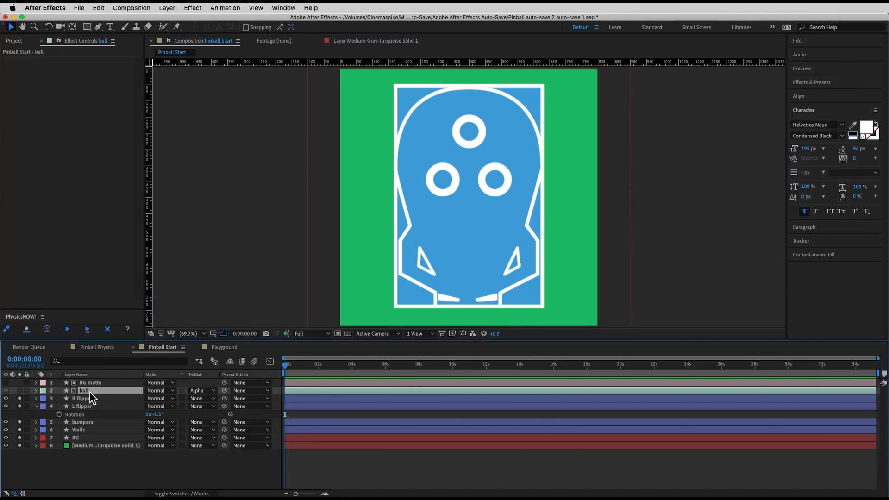
left_click(20, 390)
left_click(333, 477)
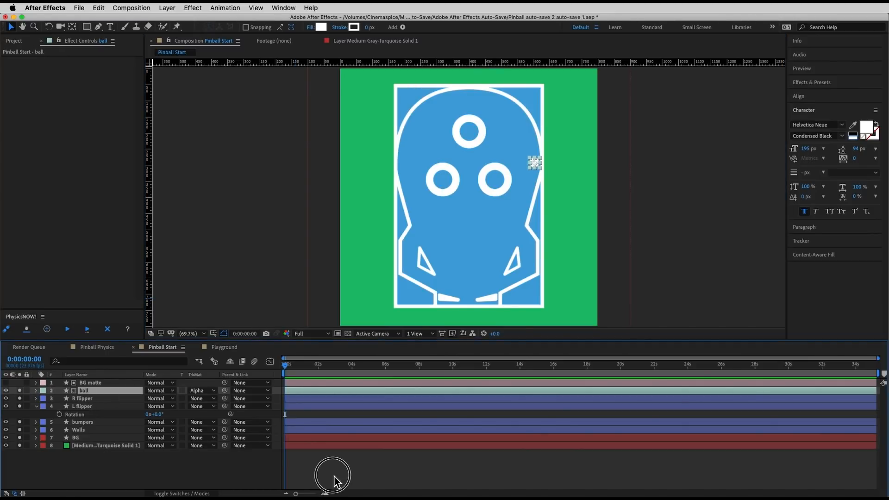
left_click(327, 392)
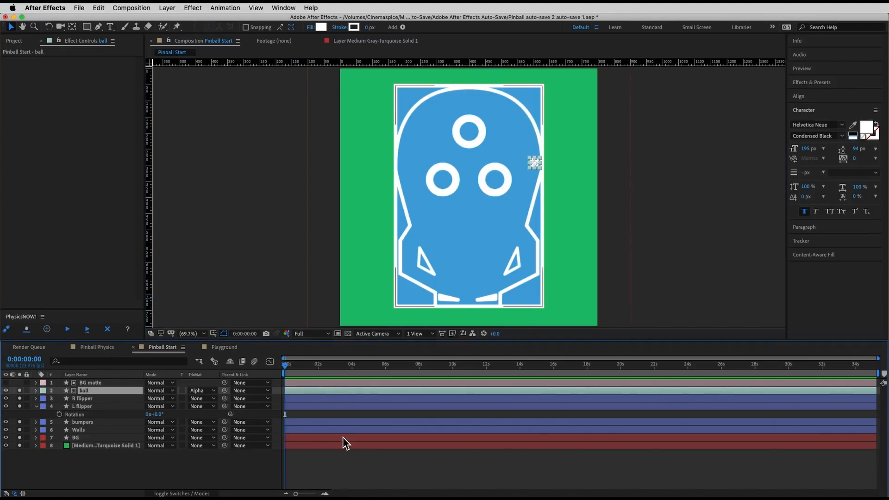
left_click(36, 406)
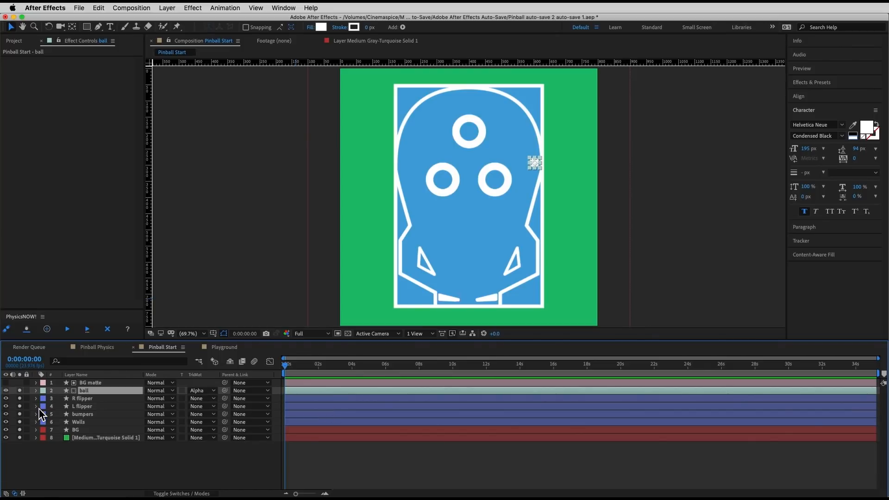
left_click(69, 461)
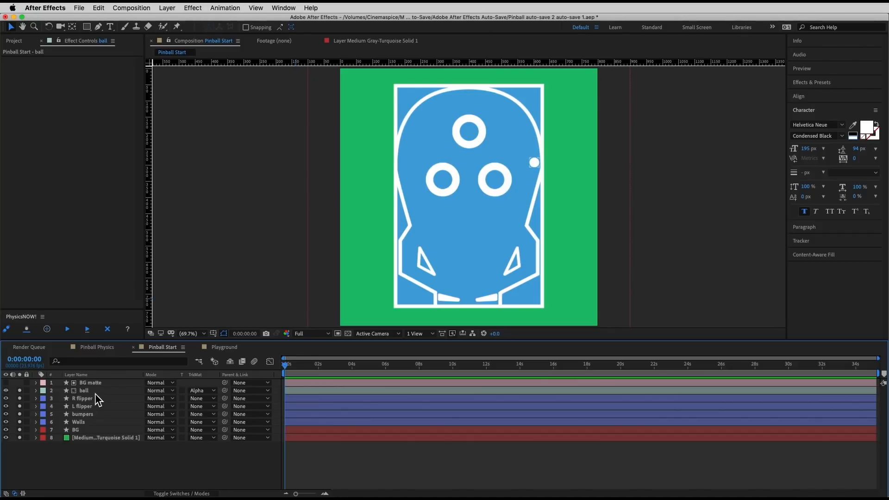
Step: Tag the R flipper, L flipper, bumpers and Walls layers together as static physics objects in PhysicsNOW!
left_click(93, 399)
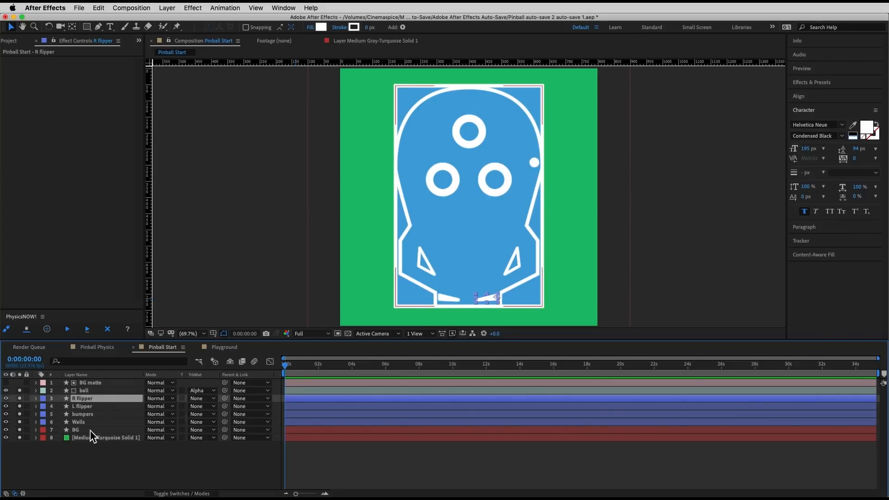
left_click(90, 430, "shift")
left_click(90, 430, "super")
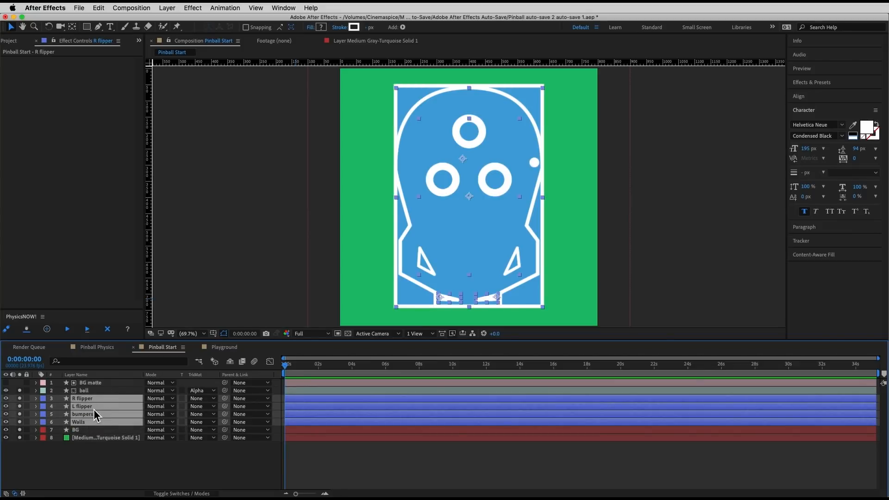
left_click(28, 330)
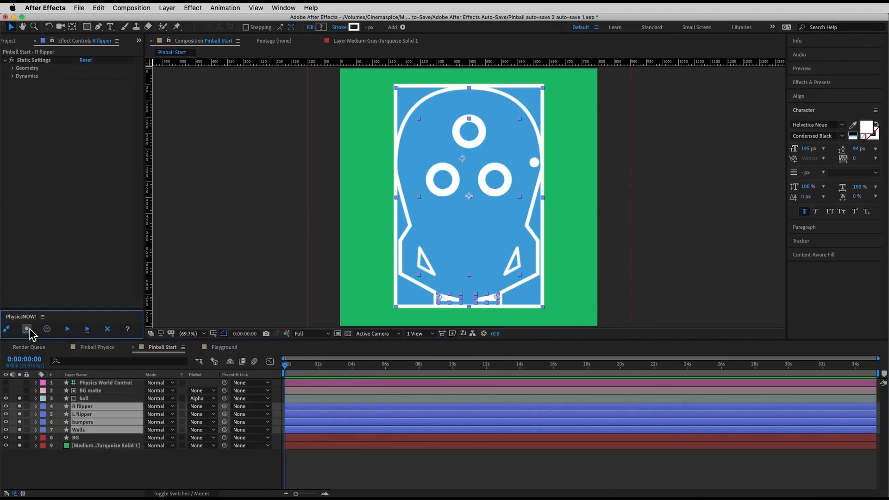
Step: Tag the ball layer as a dynamic physics object and run the PhysicsNOW! simulation
left_click(93, 398)
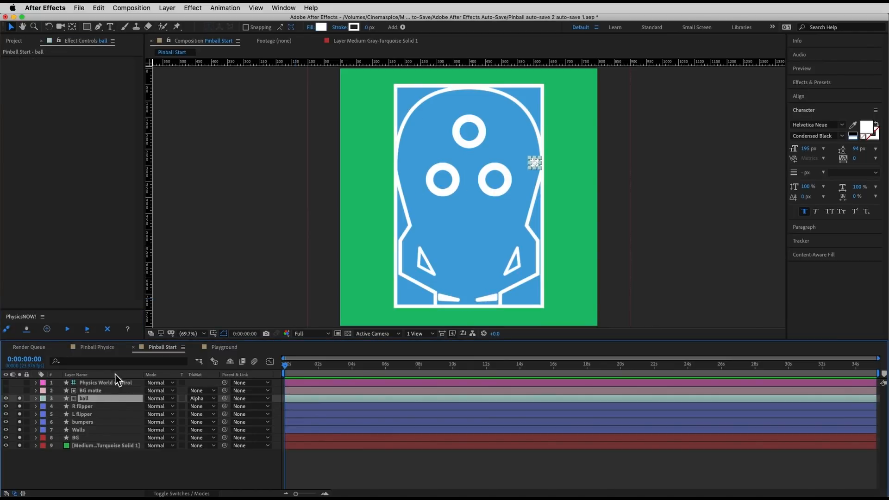
left_click(10, 331)
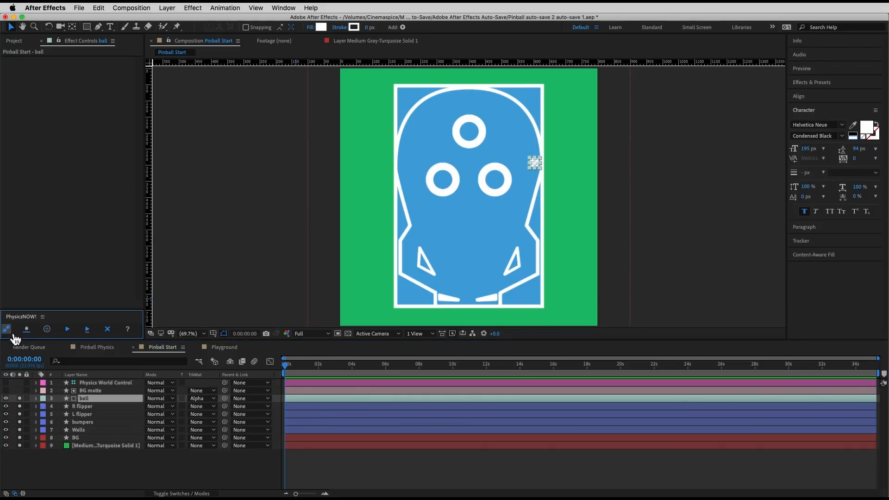
left_click(336, 456)
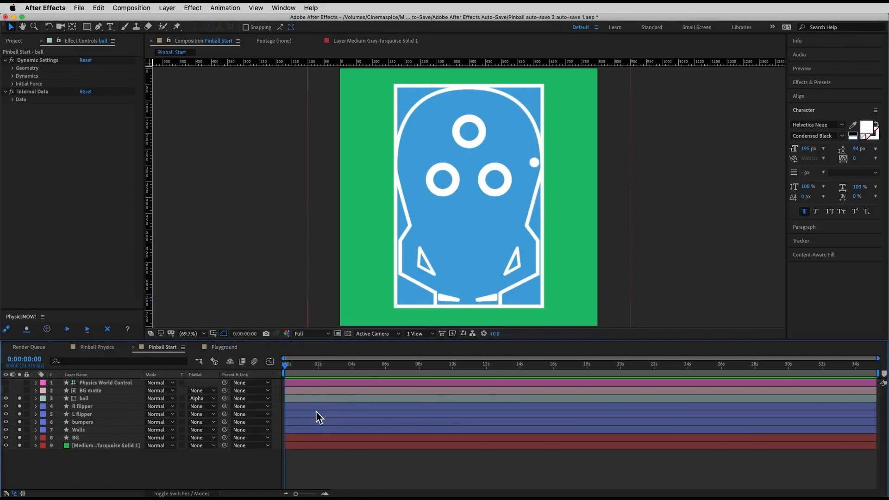
left_click(69, 330)
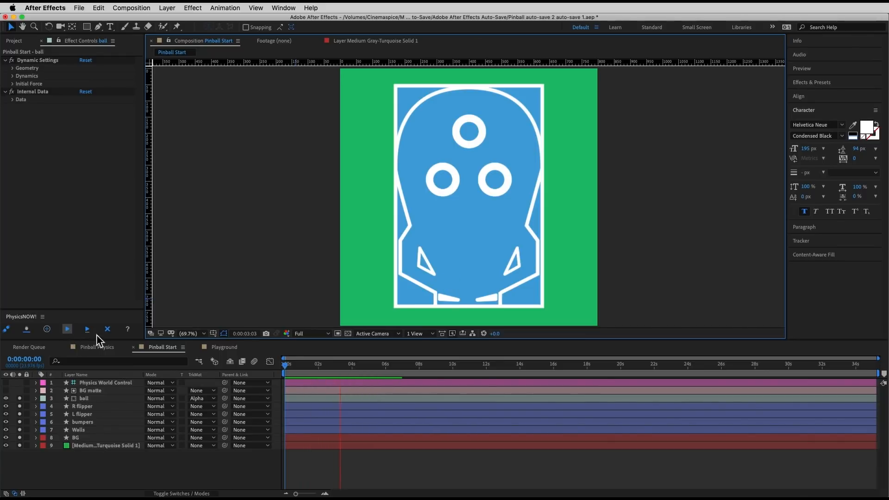
Step: Play the simulated ball from the first frame and check the ball layer's track matte options against BG matte
left_click(98, 391)
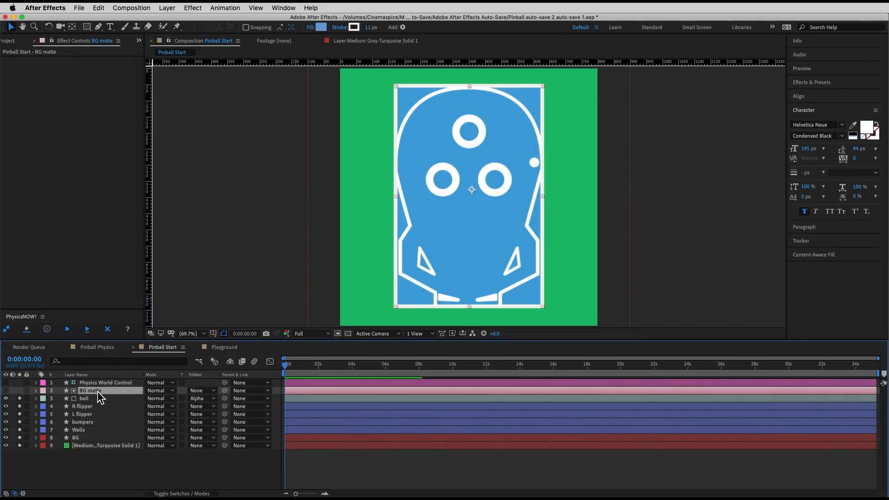
left_click_drag(305, 366, 229, 366)
key("space")
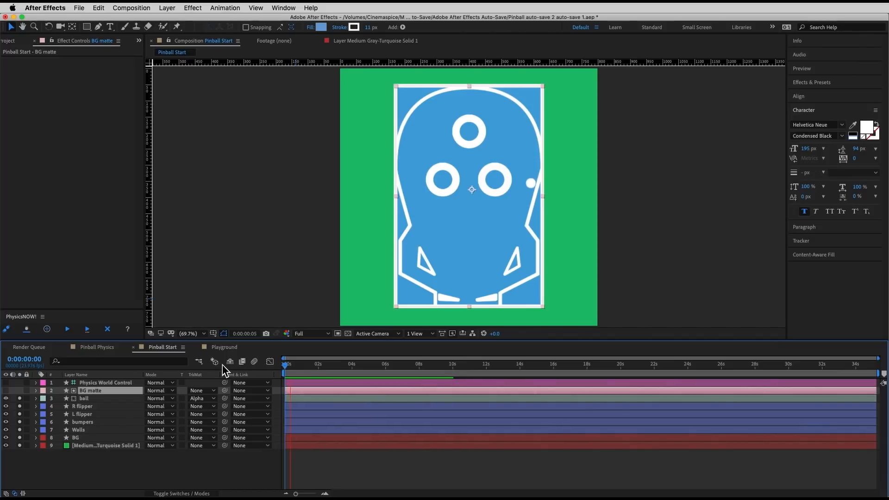
left_click(203, 399)
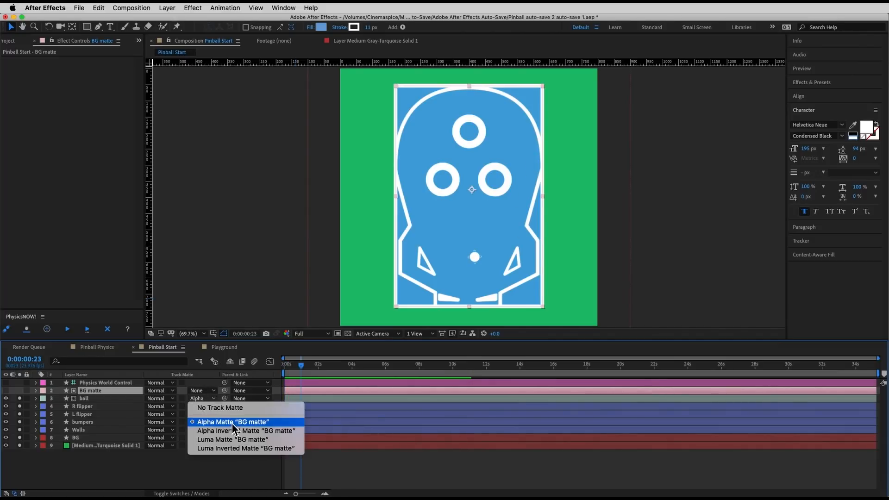
left_click(360, 462)
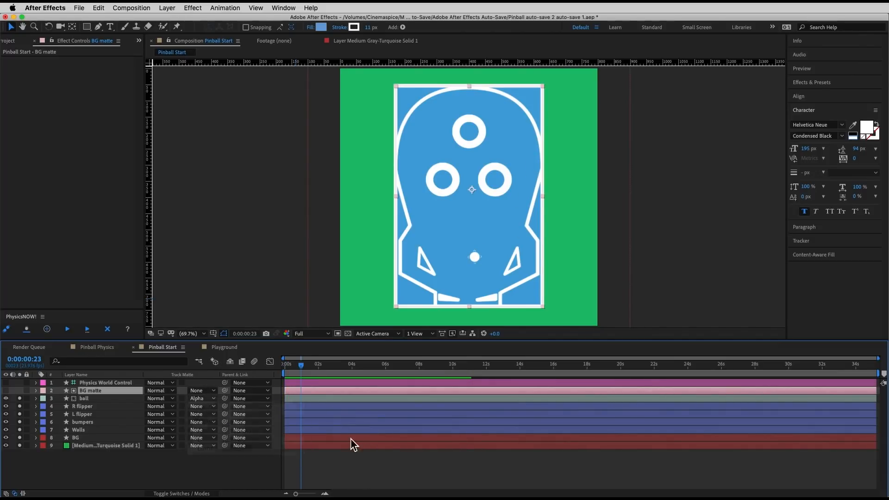
key("space")
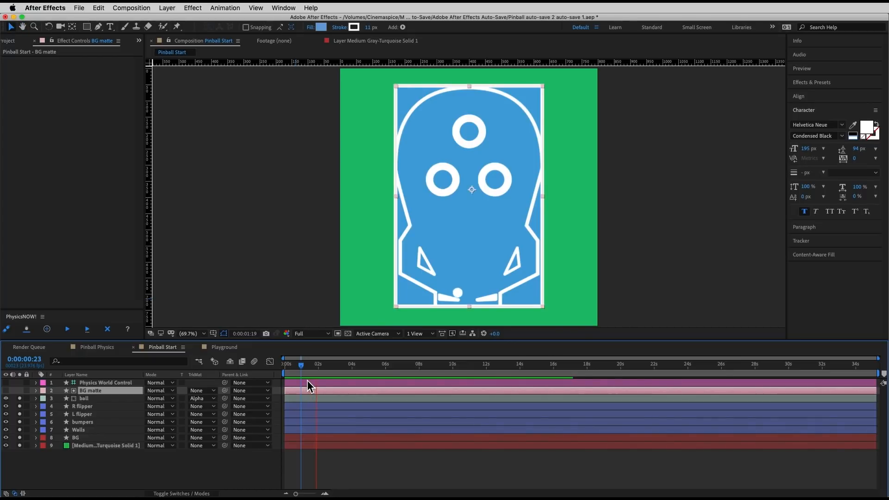
key("space")
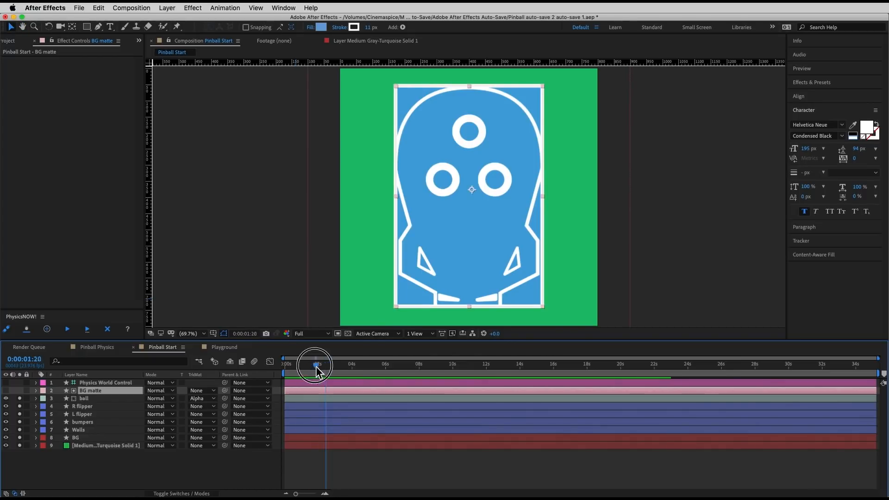
Step: Scrub and replay the first seconds of the simulation to examine how the ball moves around the table
left_click(281, 364)
left_click_drag(290, 365, 319, 371)
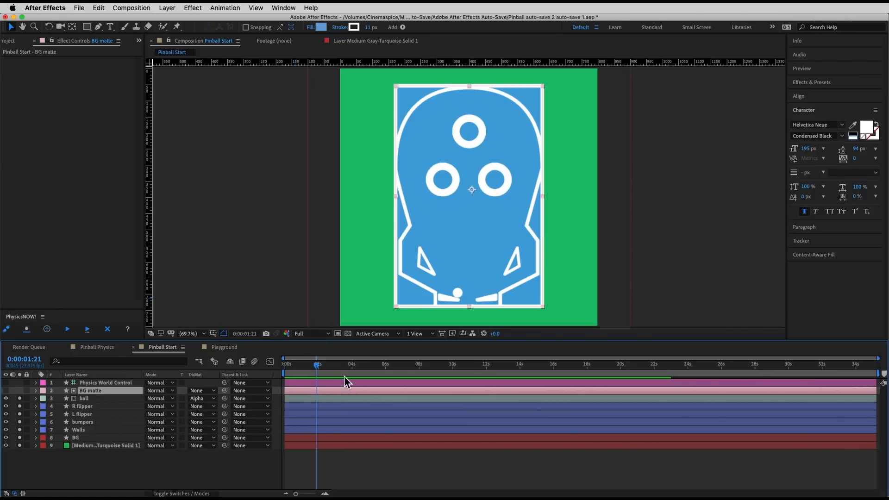
left_click_drag(345, 368, 370, 371)
key("Home")
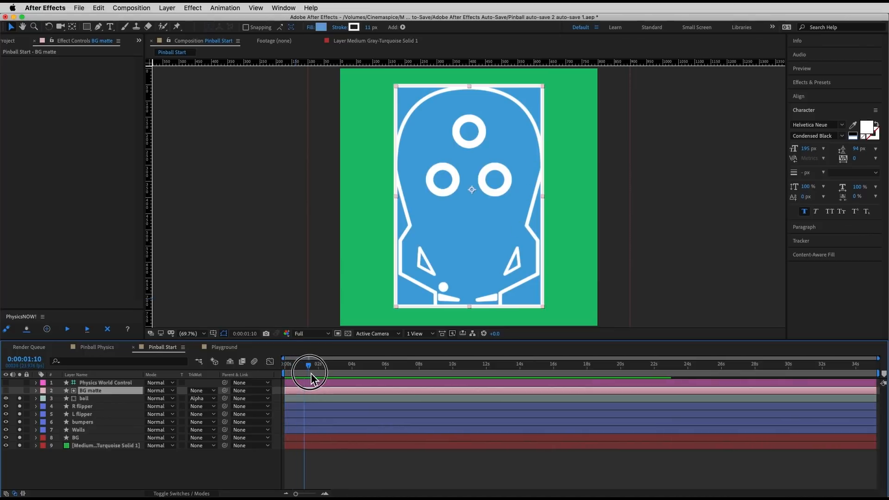
key("space")
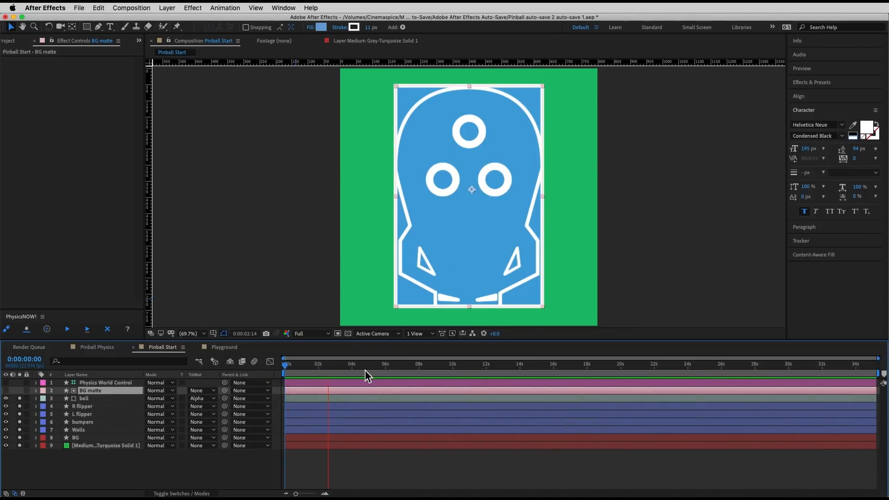
key("space")
left_click_drag(327, 369, 276, 369)
key("space")
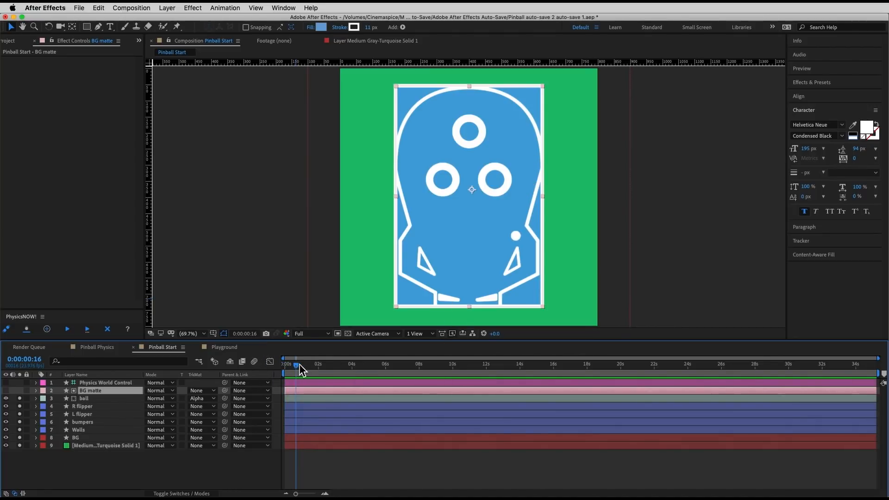
Step: Set Gravity to 4 in the Physics World Control layer's Dynamics settings and rerun the simulation
left_click(105, 384)
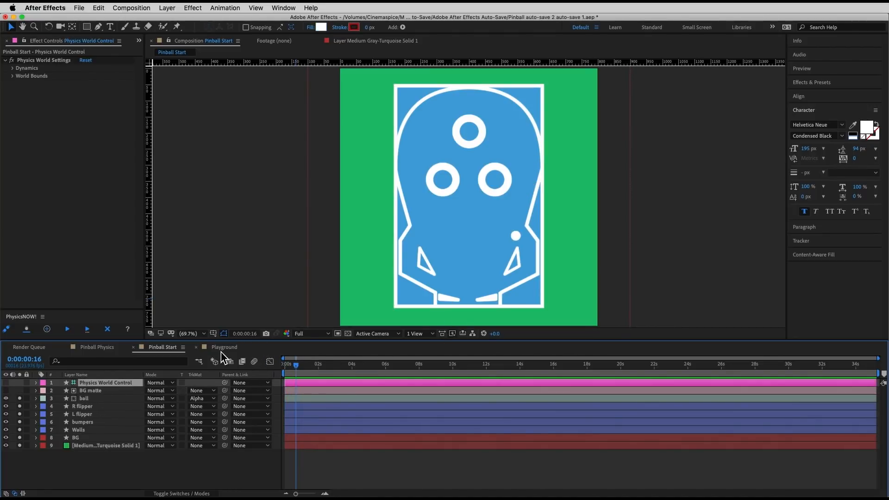
left_click(12, 68)
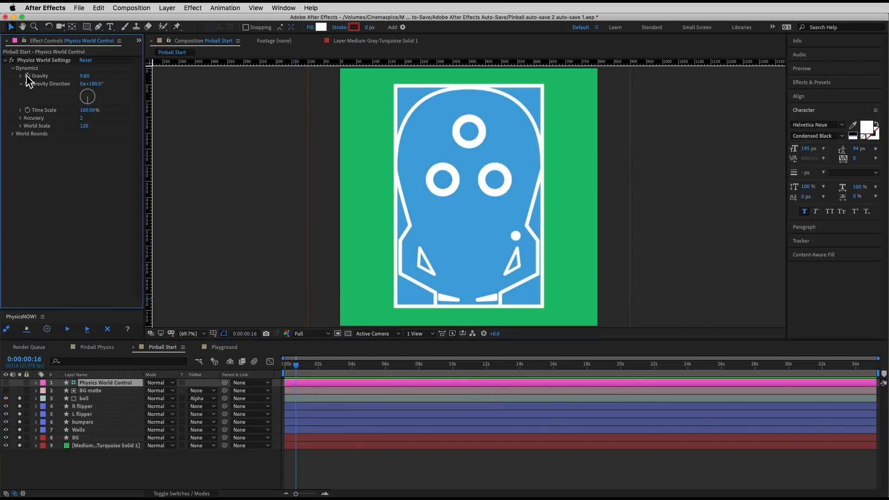
left_click(21, 84)
left_click(85, 75)
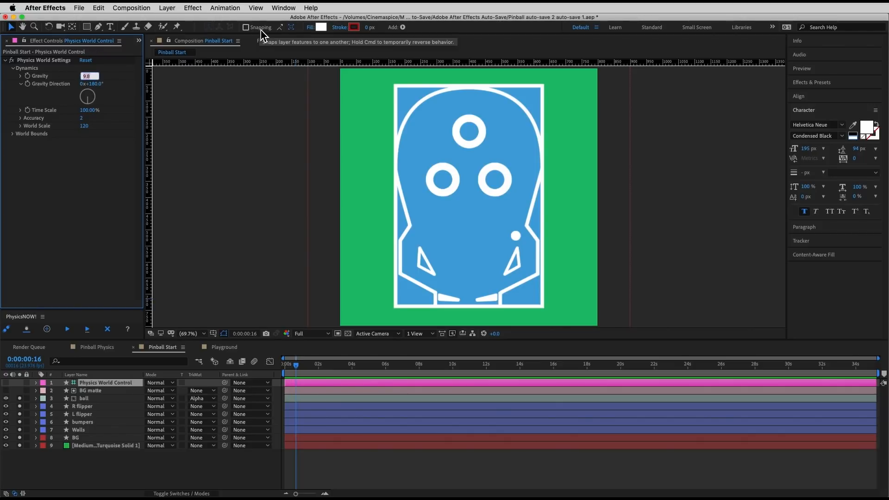
type("4")
left_click(99, 173)
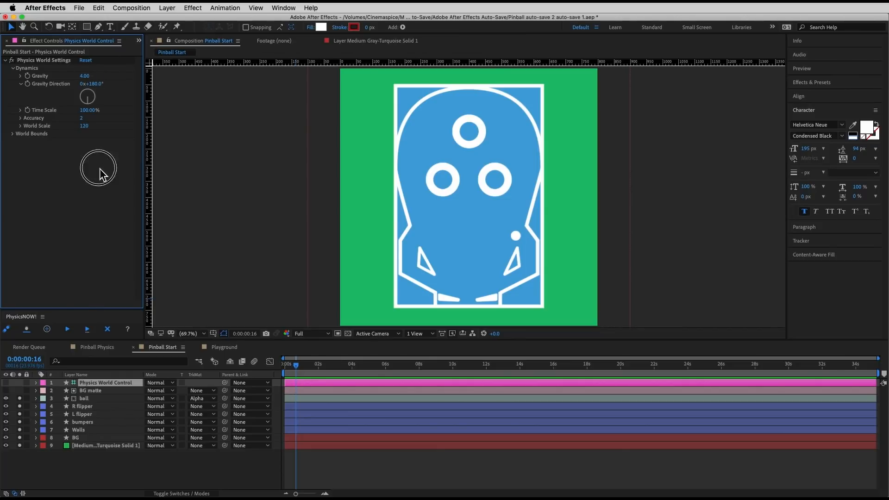
left_click(67, 330)
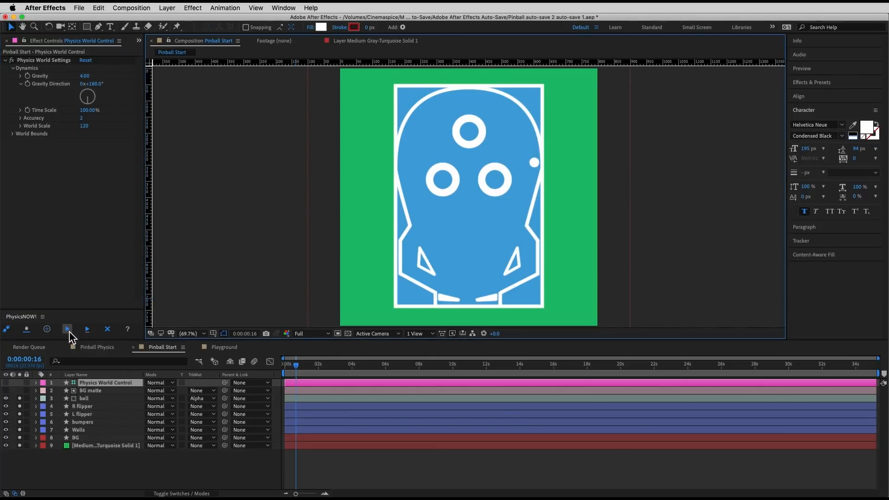
Step: Play the rerun simulation from the first frame to examine how the ball falls under the stronger gravity
left_click(205, 382)
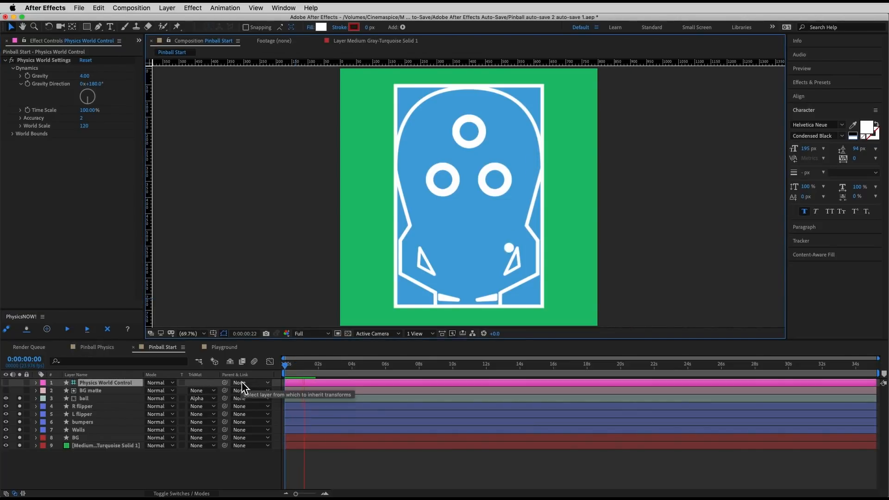
left_click_drag(305, 367, 255, 365)
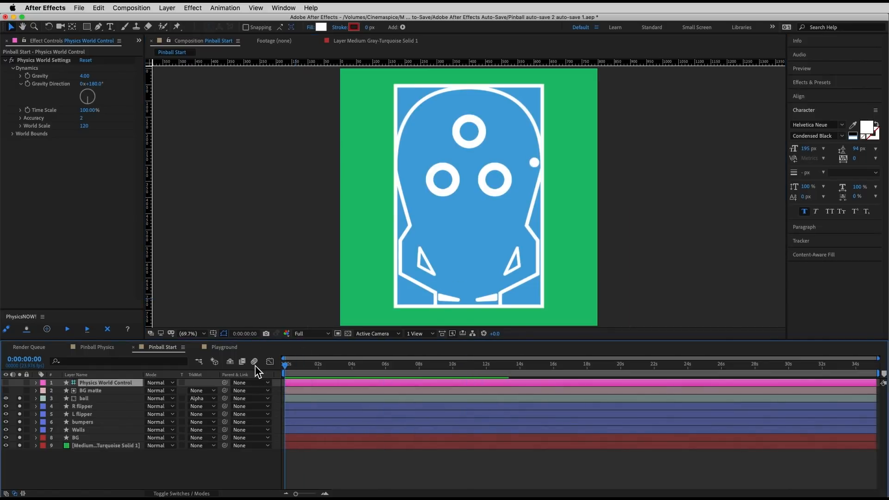
key("space")
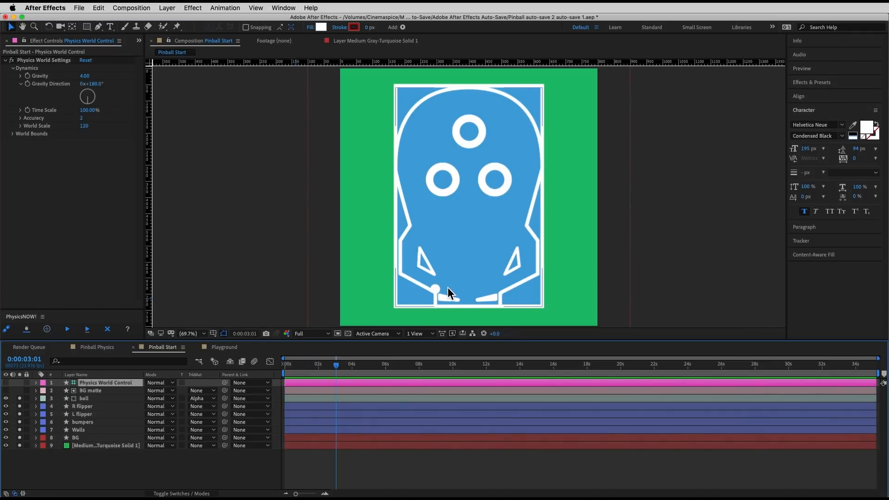
key("space")
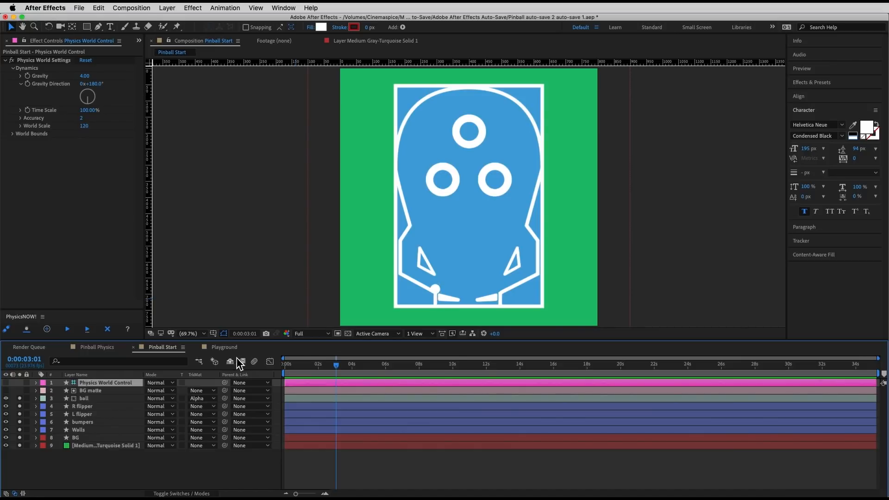
left_click(95, 414)
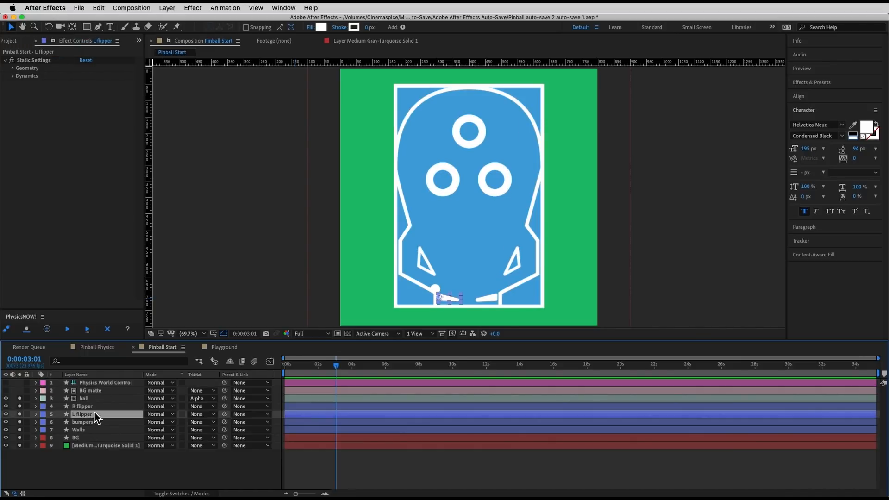
left_click(95, 410, "shift")
key("alt+r")
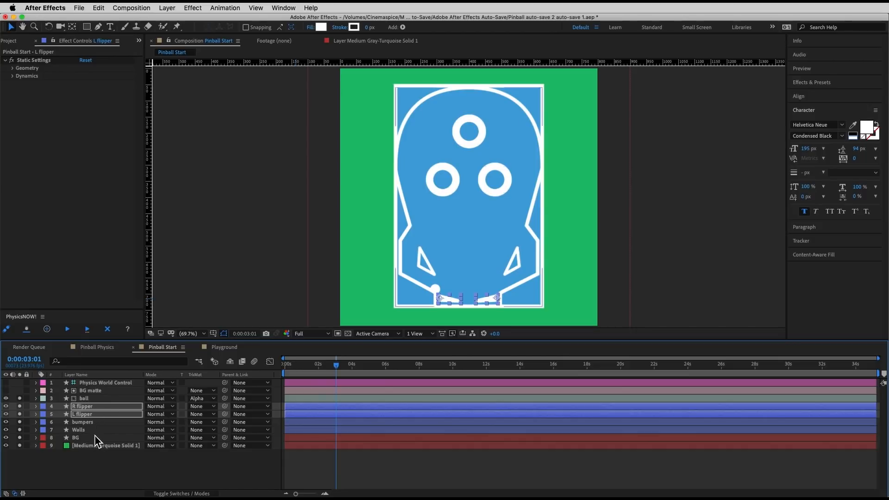
Step: Set the Geometry Resolution of the Walls layer's Static Settings to 8, then rerun the simulation and return near the start
left_click(95, 438)
left_click(95, 430)
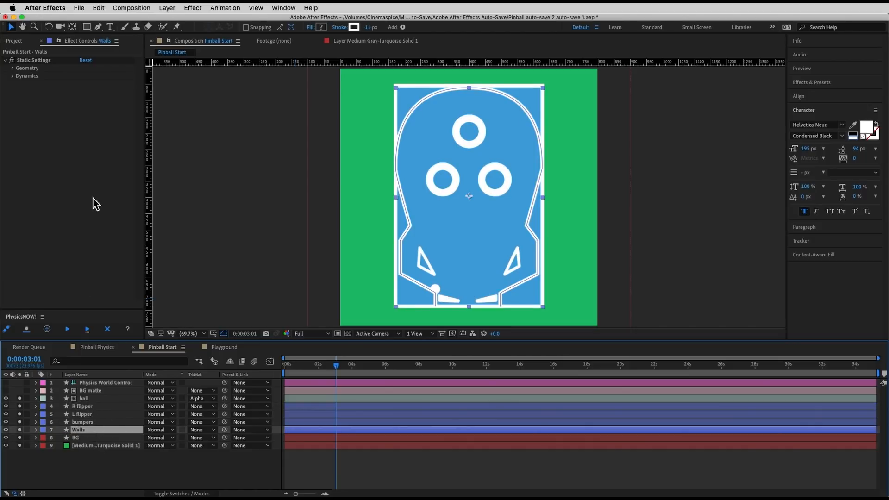
left_click(13, 68)
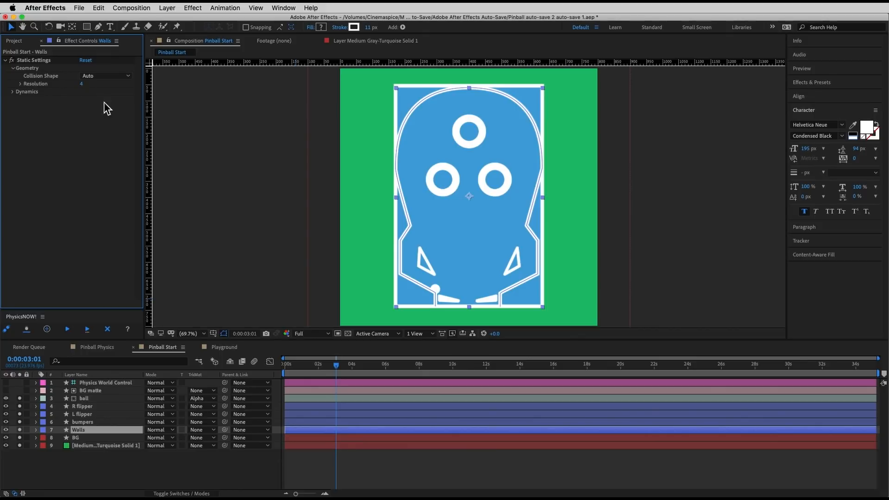
left_click(83, 84)
key("Return")
left_click(71, 330)
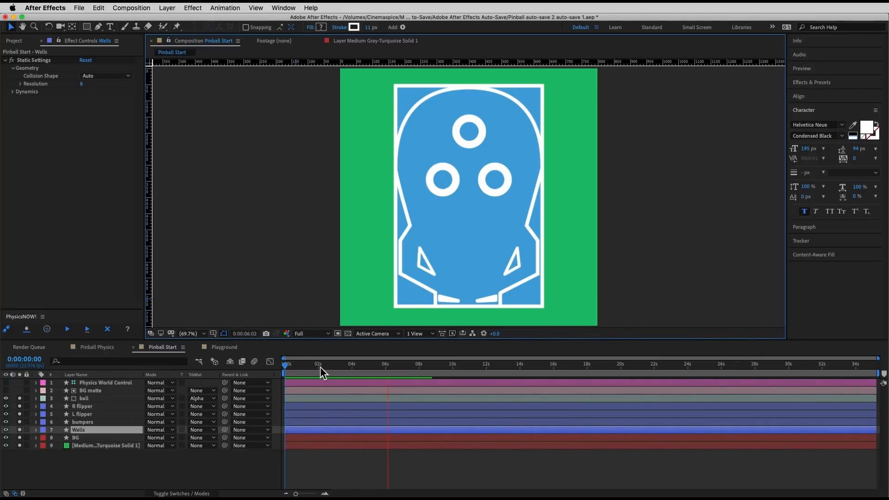
left_click(291, 367)
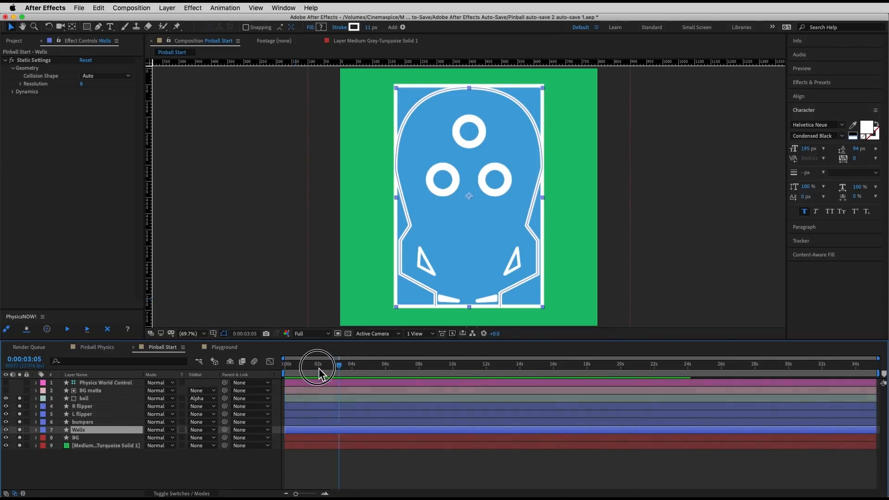
Step: Turn off Use Keyframes in the ball layer's Initial Force settings, set Velocity to 20 and rerun the simulation
left_click(93, 401)
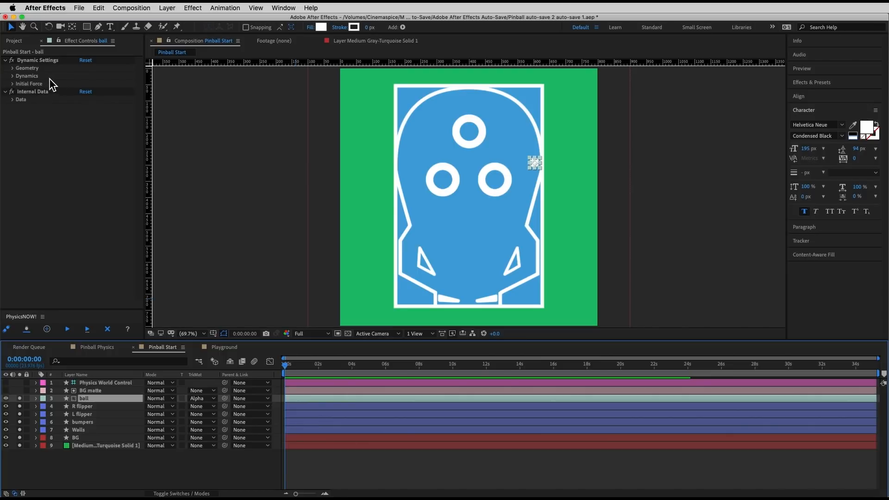
left_click(38, 61)
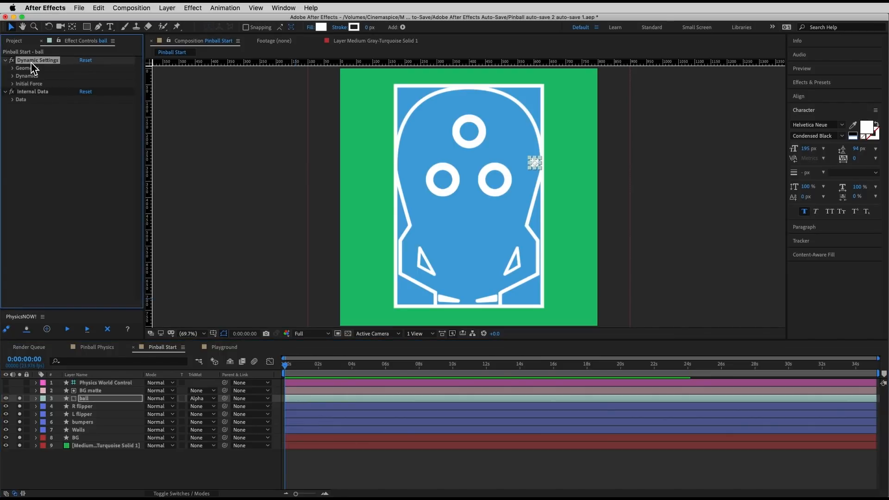
left_click(12, 83)
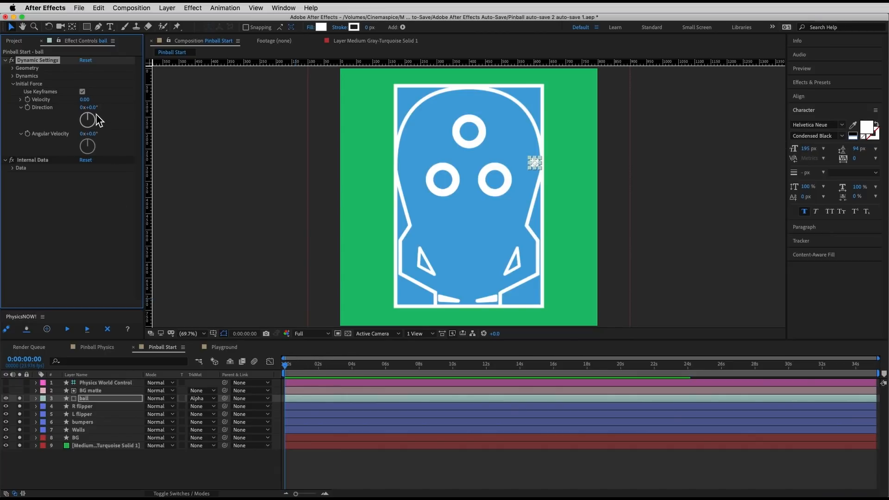
left_click(82, 91)
left_click(83, 100)
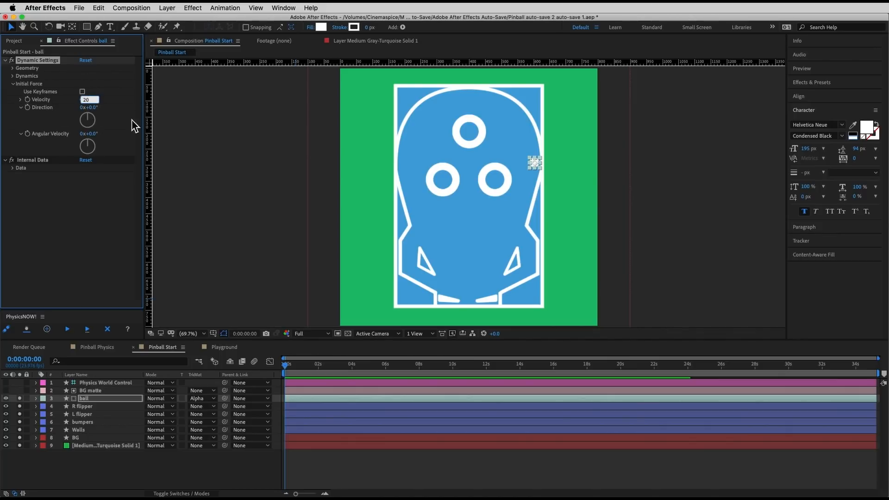
left_click(65, 123)
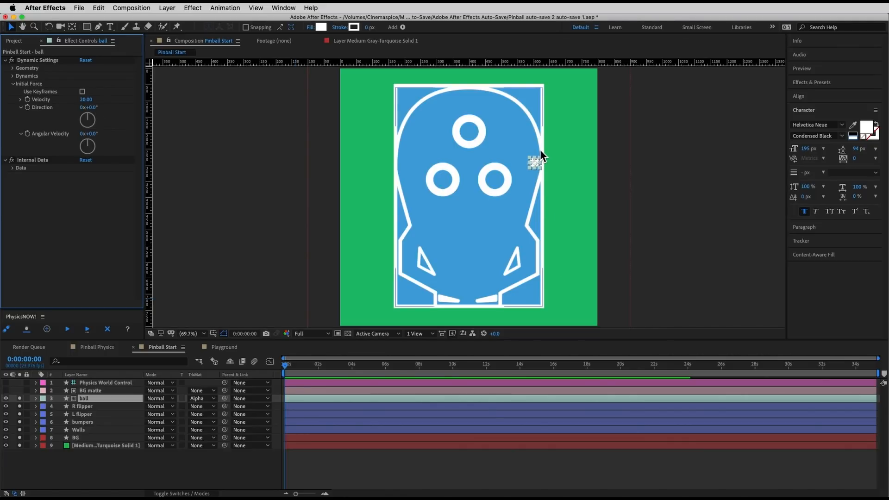
left_click(73, 332)
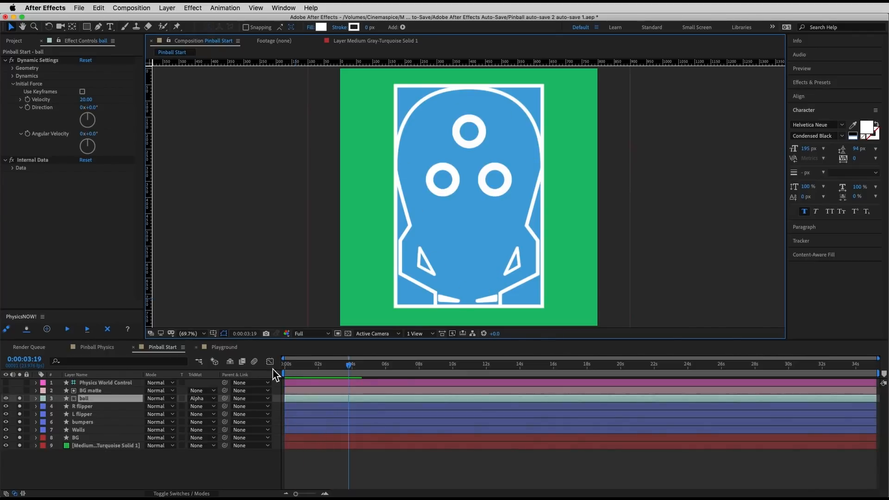
Step: Replay the first seconds repeatedly from the first frame to examine how the launched ball travels and reaches the flippers
left_click(244, 364)
key("space")
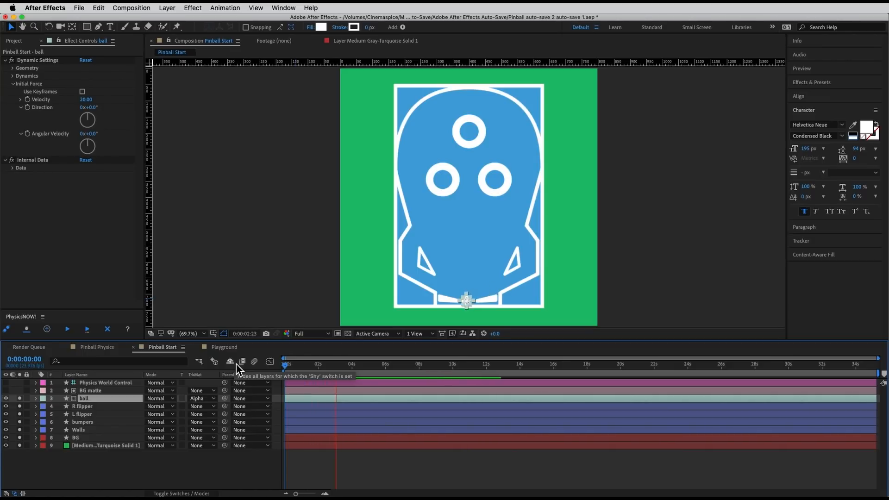
key("space")
left_click_drag(341, 367, 217, 360)
key("space")
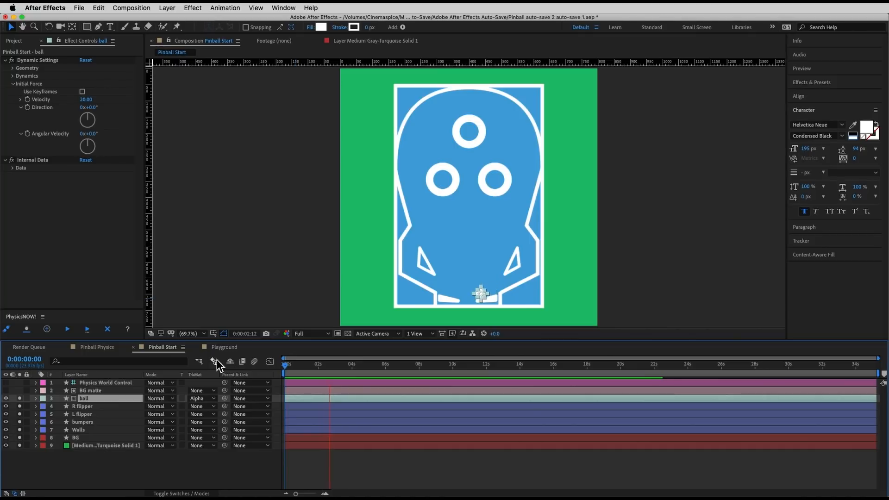
left_click_drag(351, 366, 220, 357)
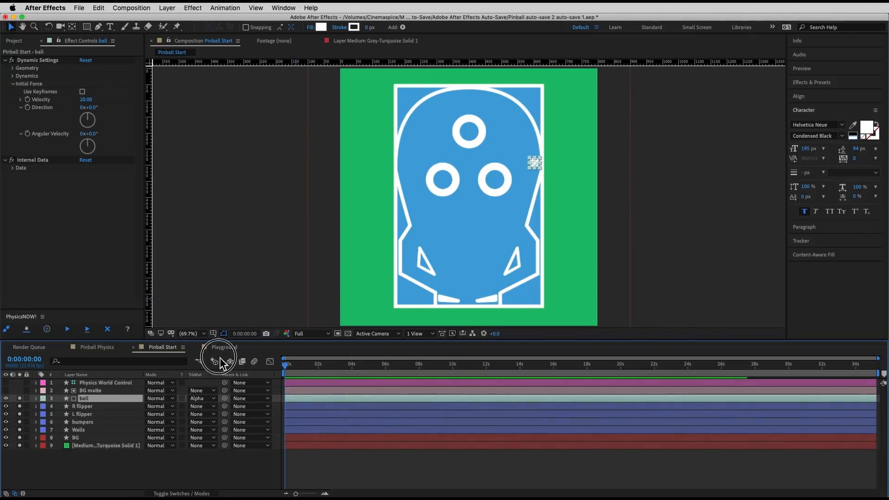
key("space")
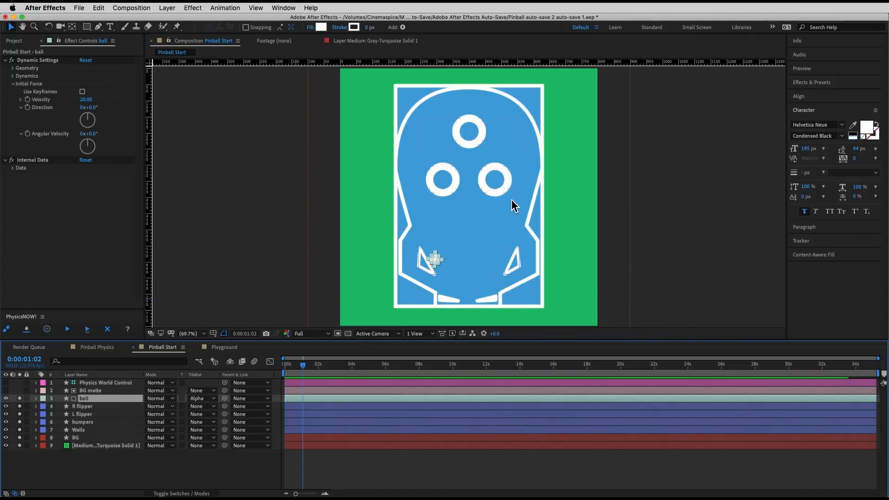
left_click_drag(304, 365, 254, 363)
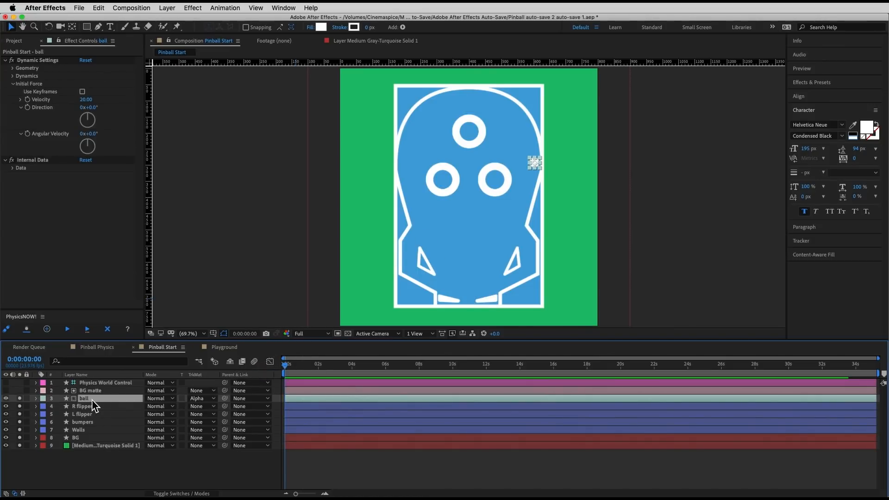
Step: Nudge the ball's starting position slightly at the first frame and rerun the simulation, then repeat with another small nudge
key("Return")
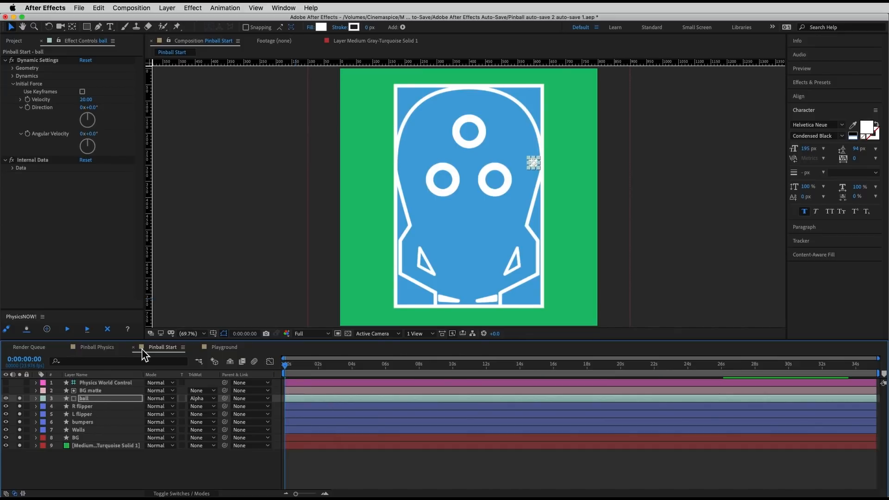
left_click(68, 330)
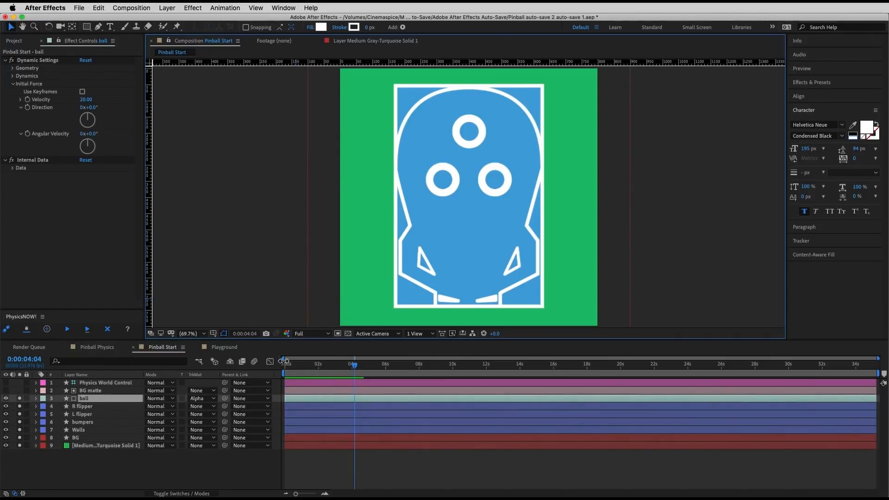
left_click(312, 399)
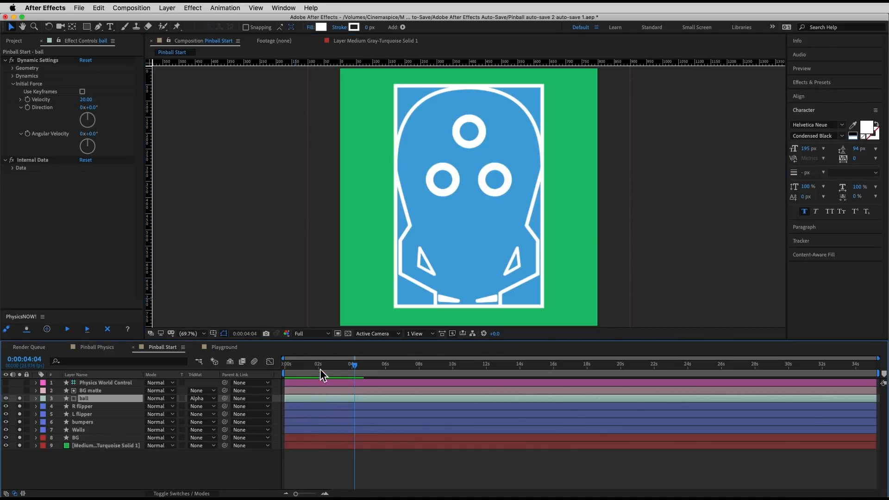
key("Home")
key("Return")
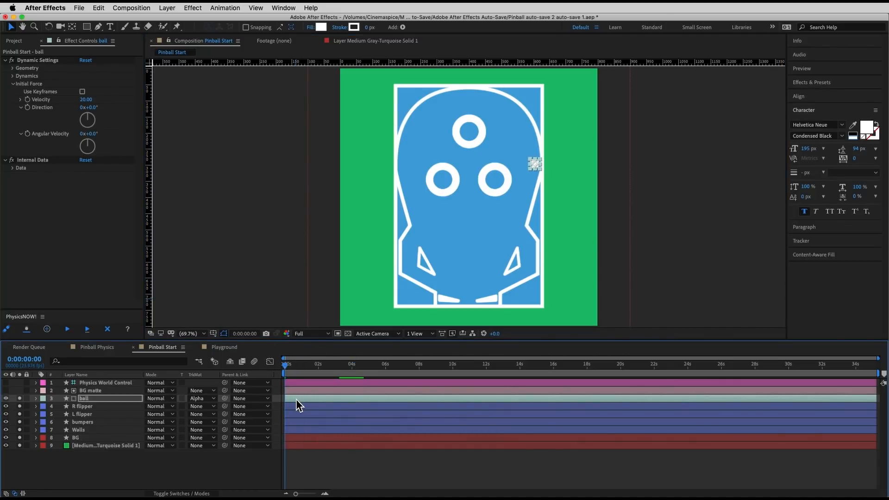
left_click(71, 332)
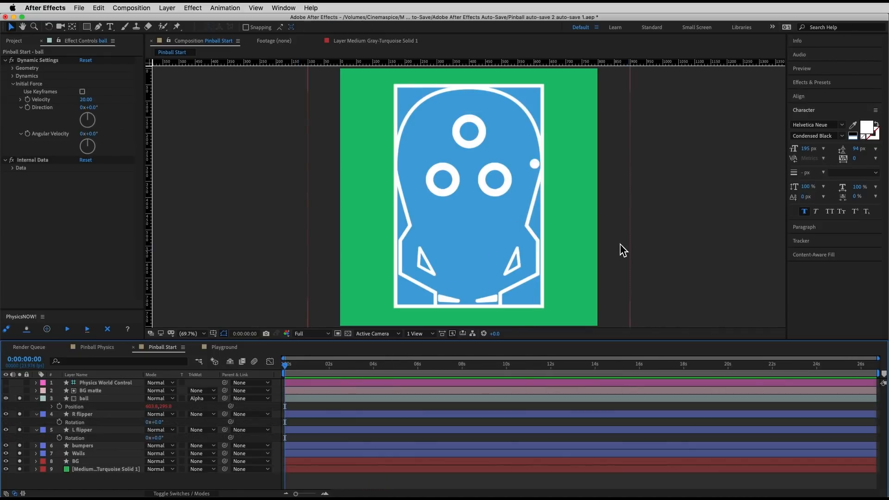
Step: Move the ball to just above the lower right bumper, at about (482, 268), and rerun the simulation
left_click(535, 165)
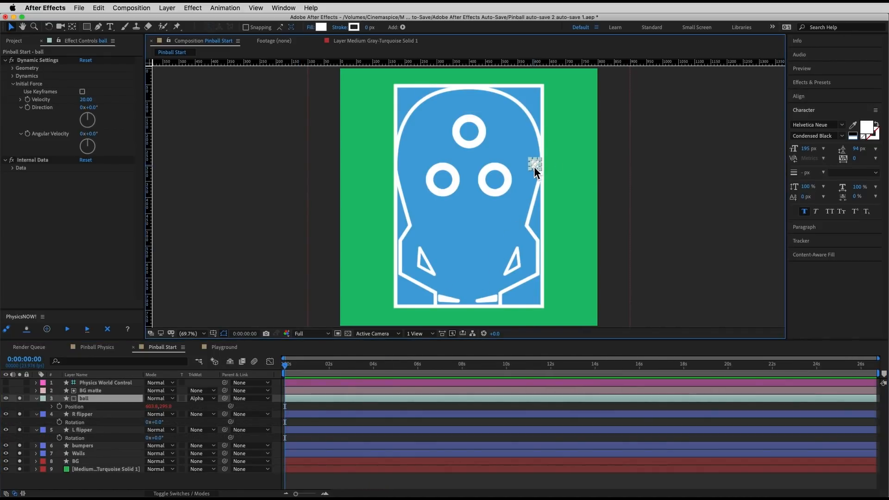
left_click_drag(529, 163, 496, 155)
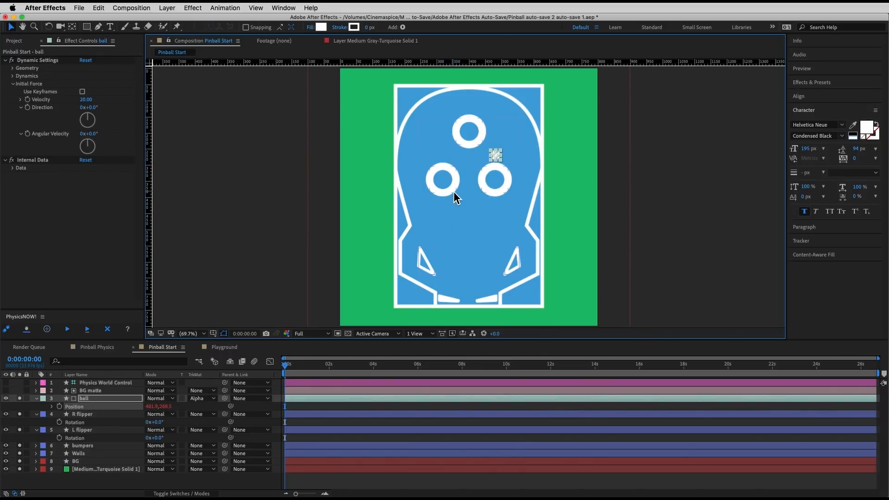
left_click(73, 331)
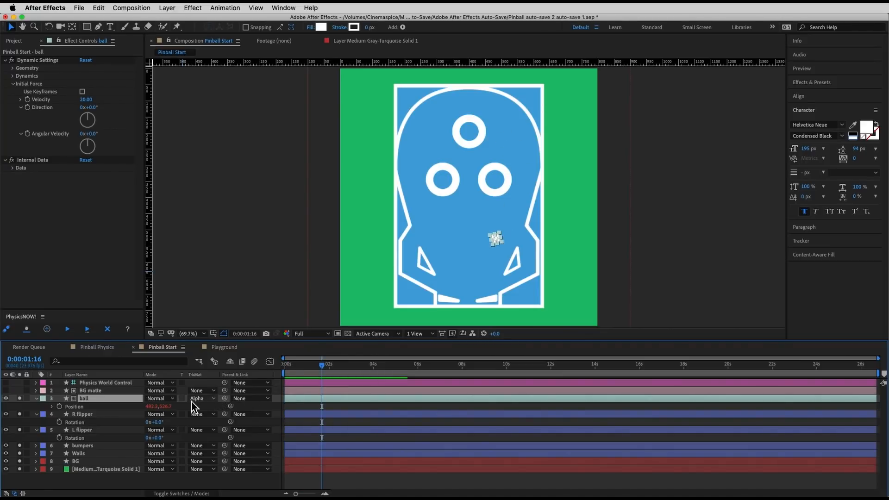
Step: Set Bounce to 1.5 in the bumpers layer's Dynamics settings and rerun the simulation
left_click(88, 445)
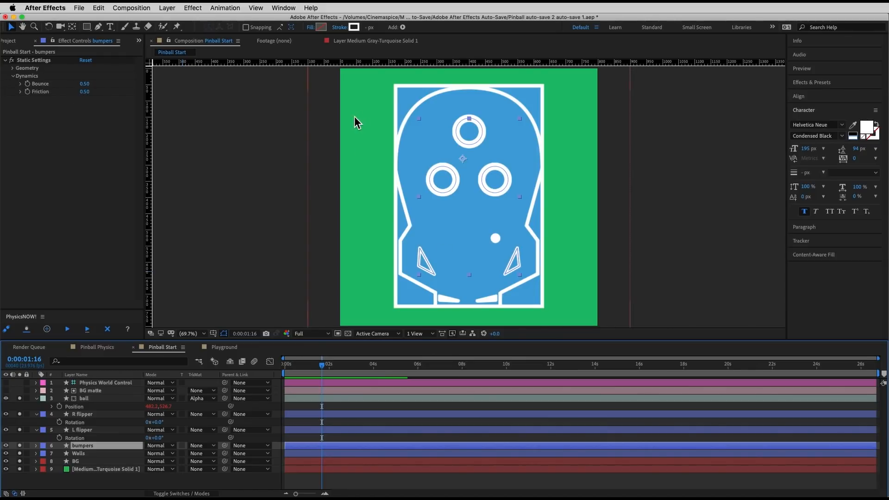
left_click(85, 84)
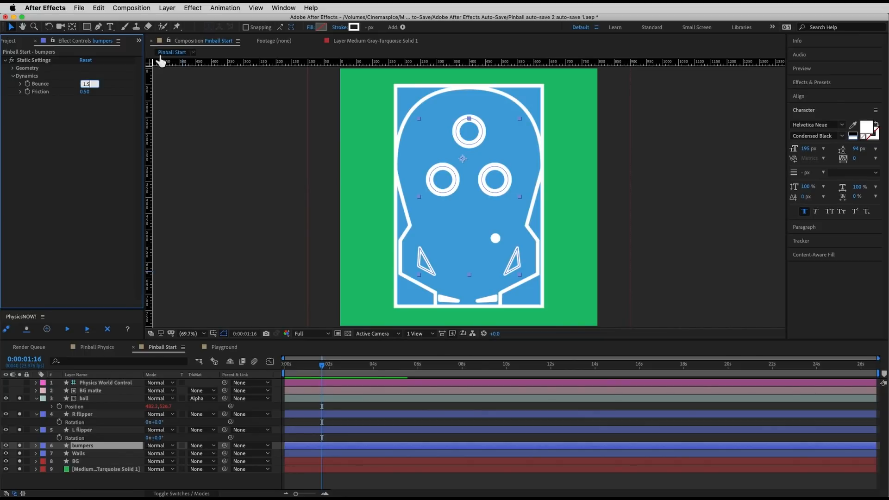
key("Return")
left_click(68, 329)
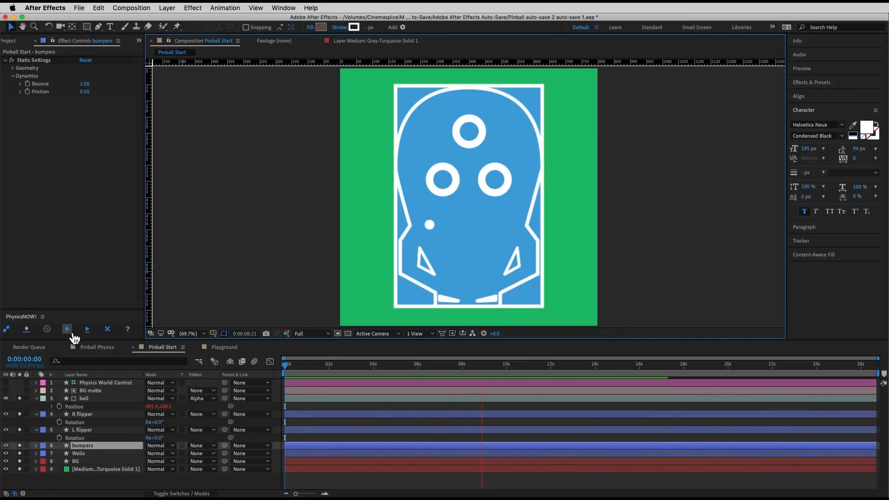
Step: Replay the simulation from the first frame to examine how the ball rebounds off the bumpers
key("space")
left_click_drag(301, 364, 224, 369)
key("space")
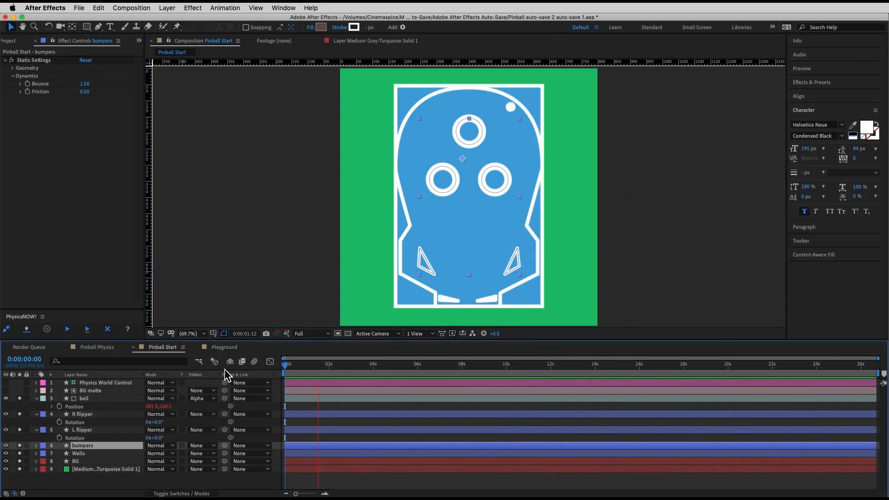
key("space")
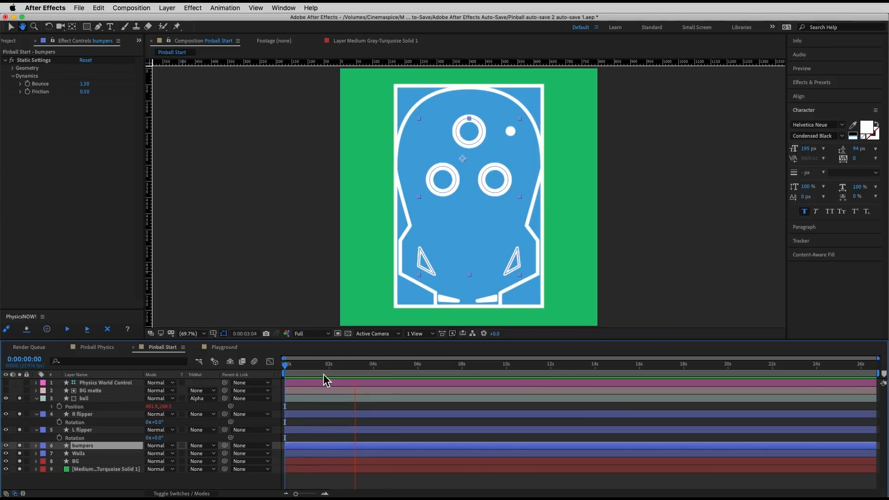
Step: Move the ball layer back beside the table's right wall, to a starting position of about (595, 303)
left_click(101, 399)
left_click(494, 154)
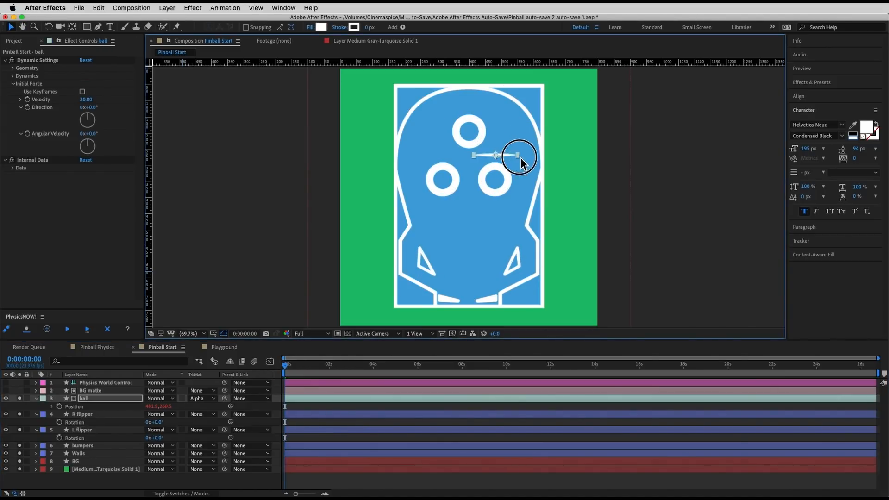
left_click_drag(499, 158, 535, 171)
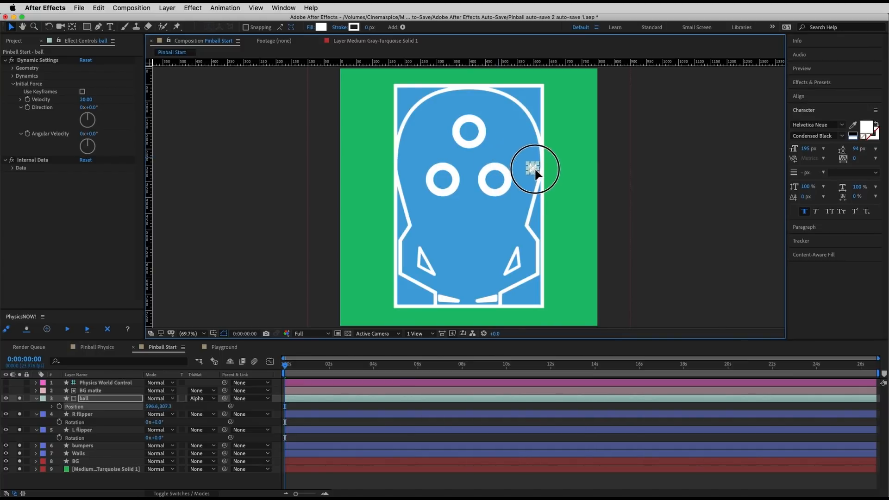
Step: Rerun the simulation and replay it from the first frame to examine the ball's path down to the flippers
left_click(67, 329)
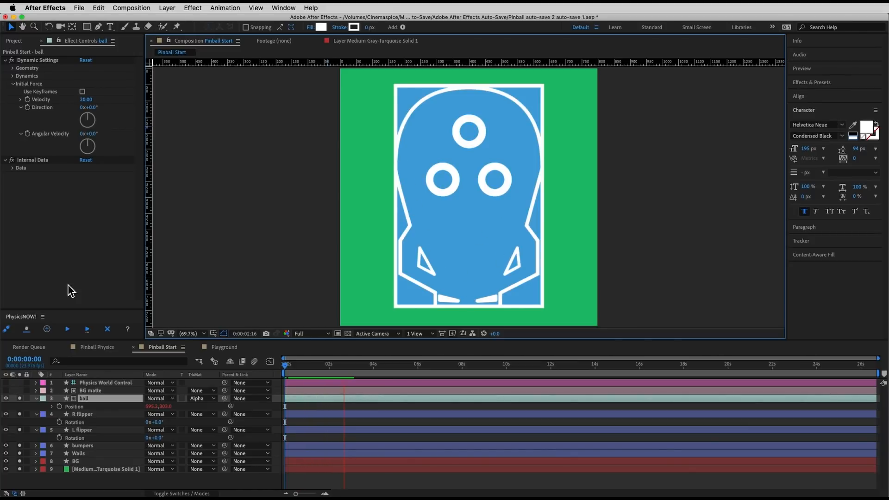
left_click(267, 370)
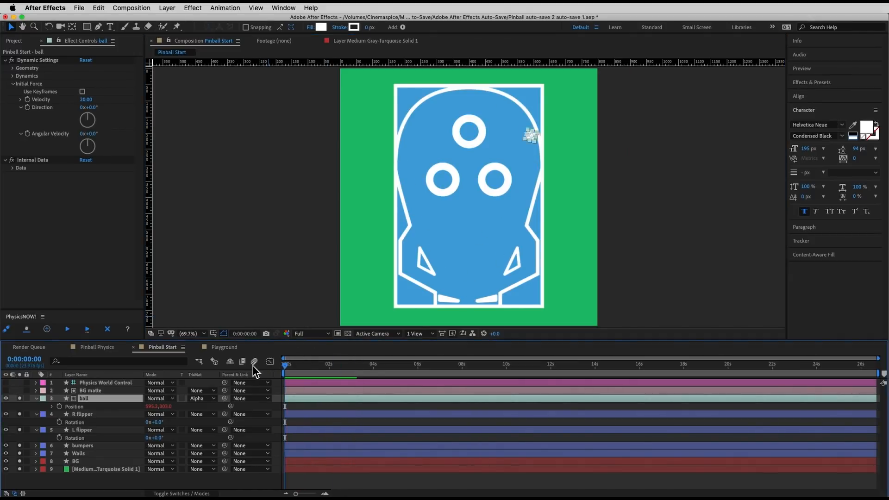
key("space")
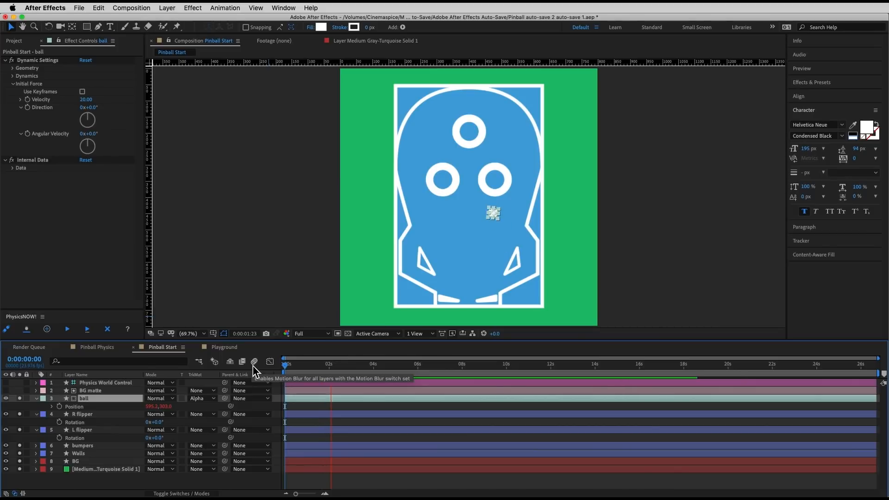
key("space")
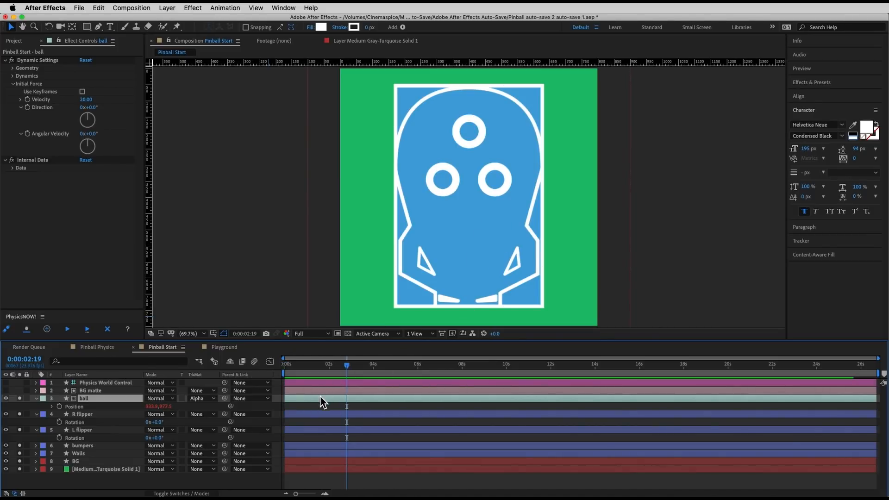
left_click_drag(343, 370, 249, 362)
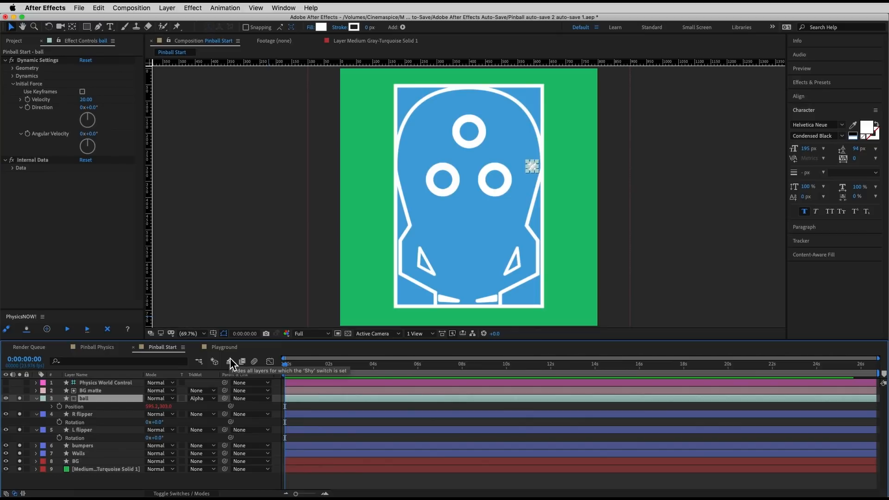
key("space")
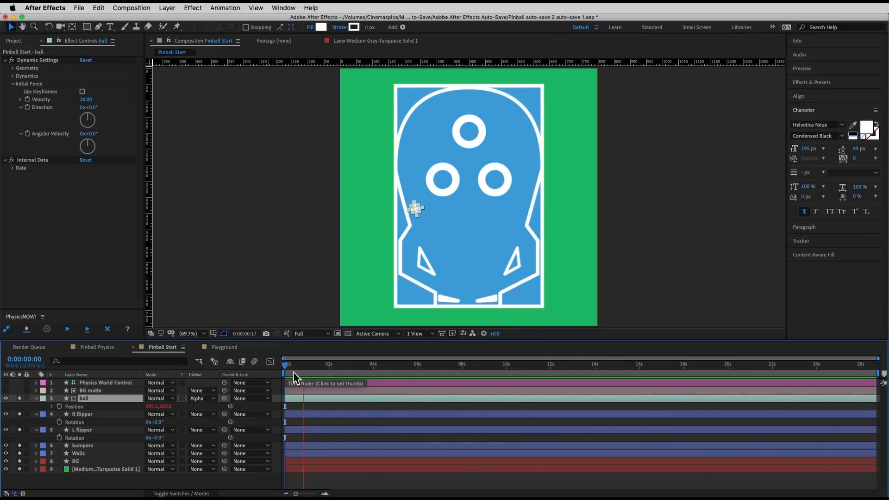
key("space")
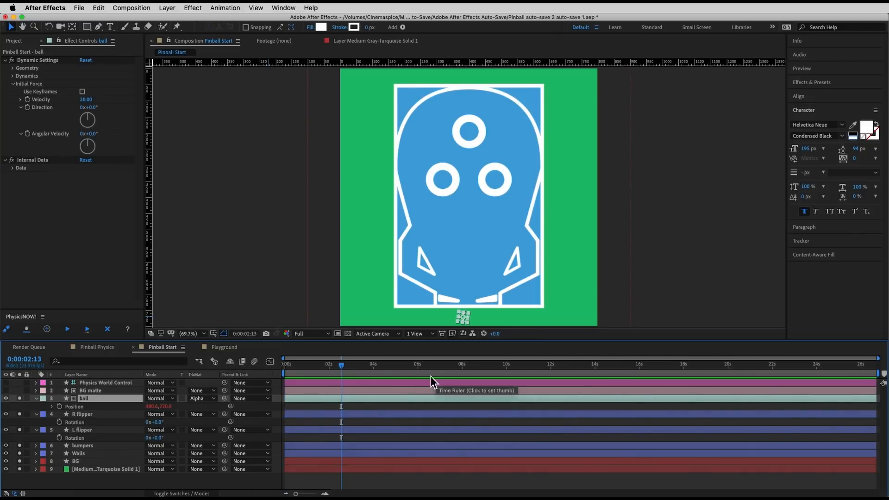
Step: Keyframe the R flipper's Rotation at 0° at 0:00:01:08, where the ball reaches it, and at 40° at 0:00:01:10
mouse_move(327, 364)
left_mouse_down()
mouse_move(298, 368)
mouse_move(318, 371)
left_mouse_up()
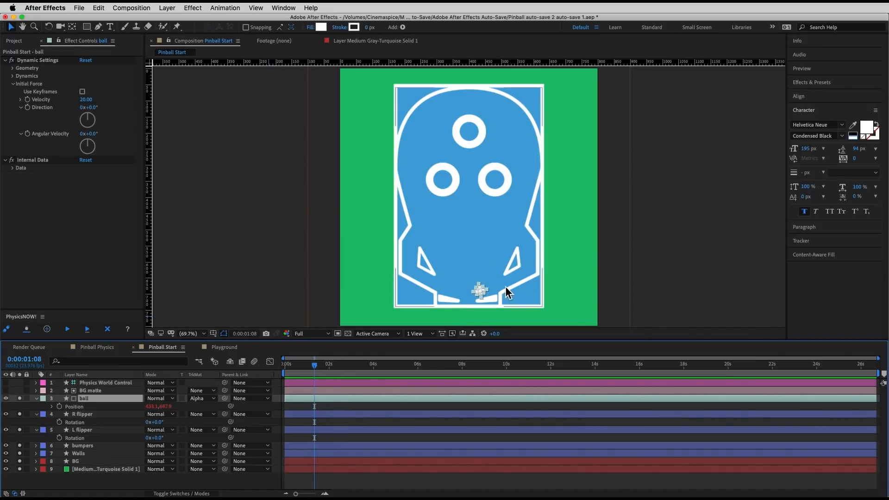
left_click(82, 414)
left_click(60, 422)
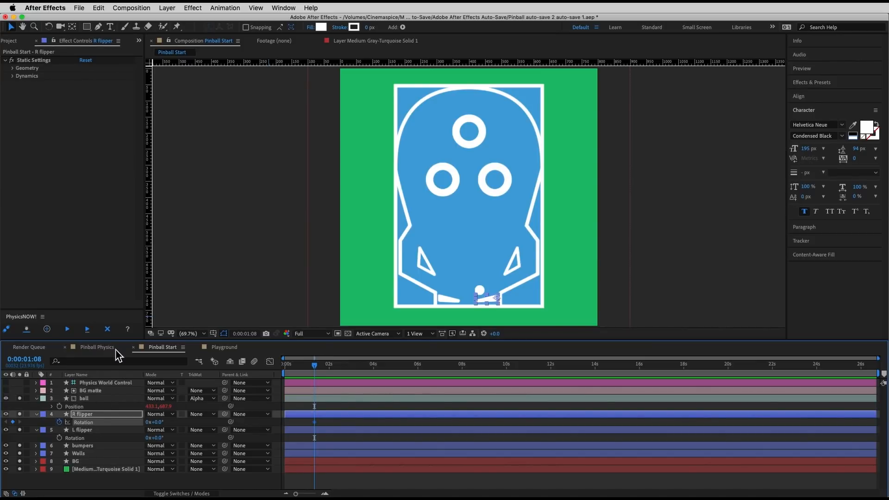
key("Page_Down")
key("Page_Down")
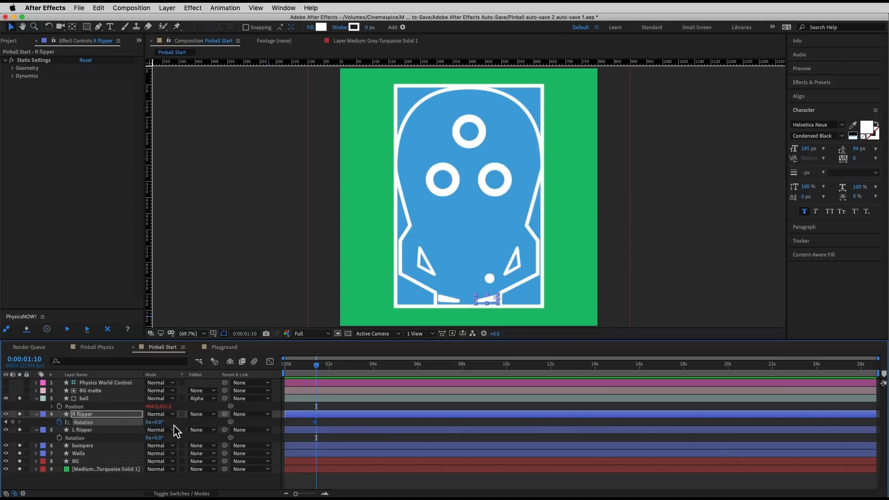
left_click(160, 422)
left_click(183, 424)
Step: Return the R flipper's Rotation to 0° at 0:00:01:12 to finish the flip
key("Page_Down")
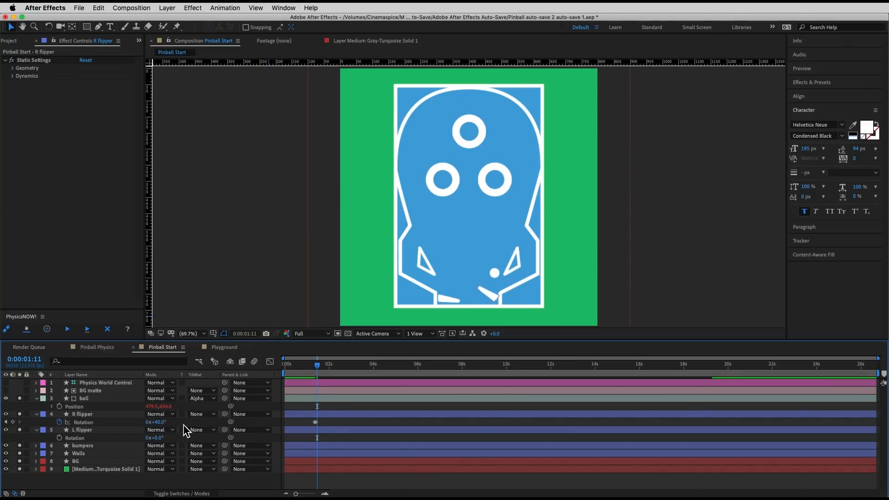
key("Page_Down")
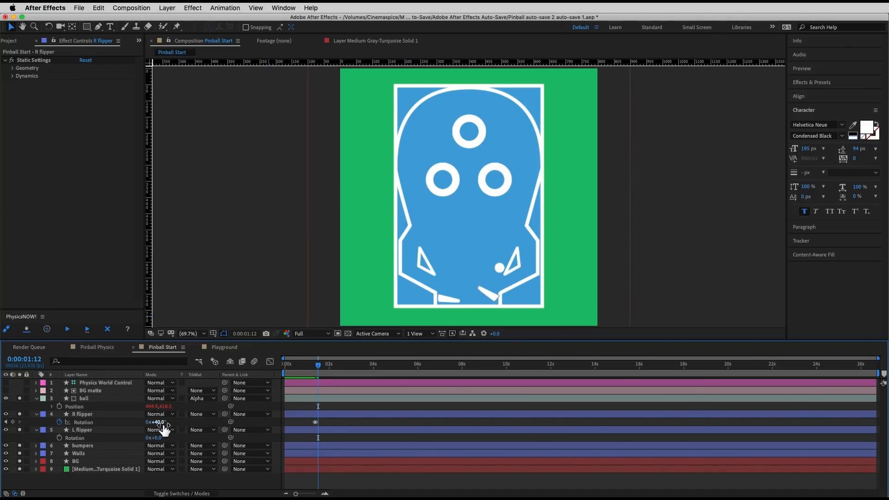
left_click(162, 423)
type("0")
key("Return")
Step: Shift the R flipper's three Rotation keyframes one frame earlier, so the 40° keyframe sits at 0:00:01:09
left_click(325, 494)
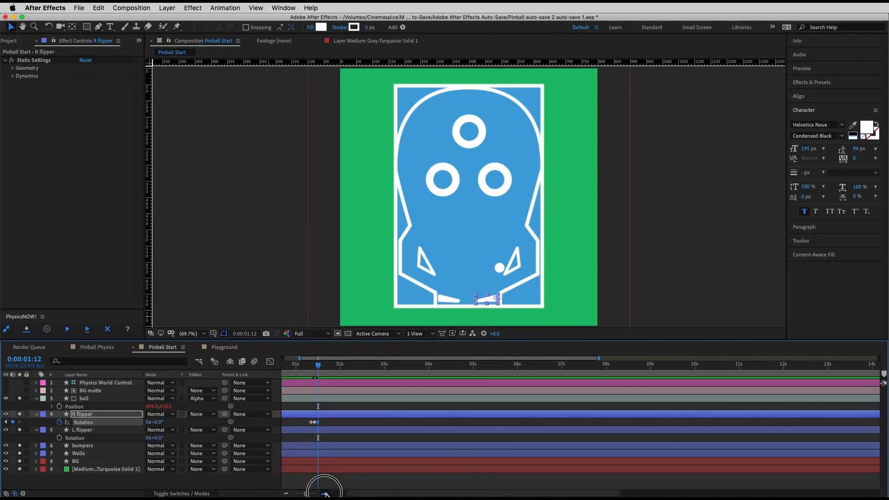
left_click(325, 494)
left_click(325, 494)
scroll(336, 433, "left", 5)
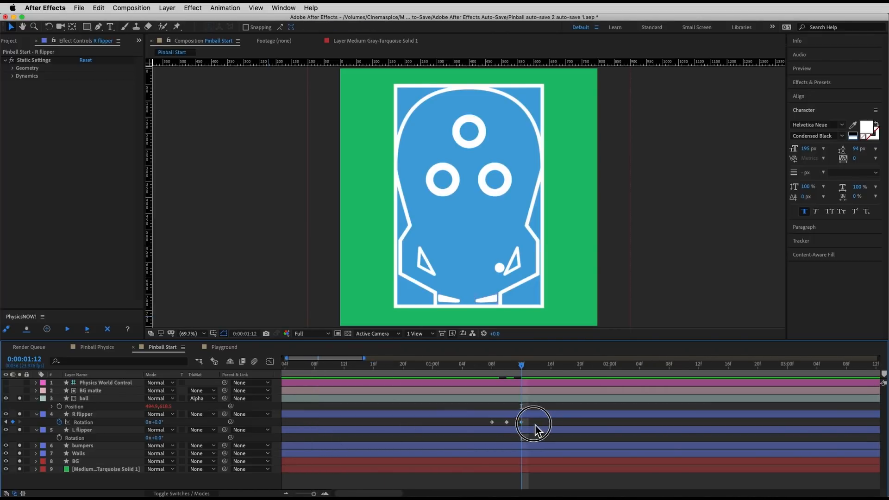
left_click(487, 423)
left_click(492, 422)
left_click_drag(493, 423, 486, 423)
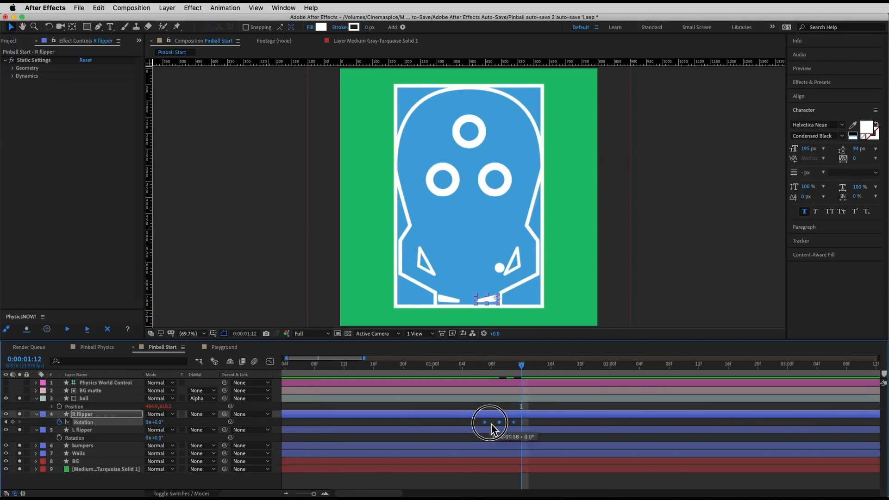
mouse_move(502, 377)
left_mouse_down()
mouse_move(484, 375)
mouse_move(526, 378)
mouse_move(477, 377)
mouse_move(492, 369)
mouse_move(568, 376)
mouse_move(499, 379)
left_mouse_up()
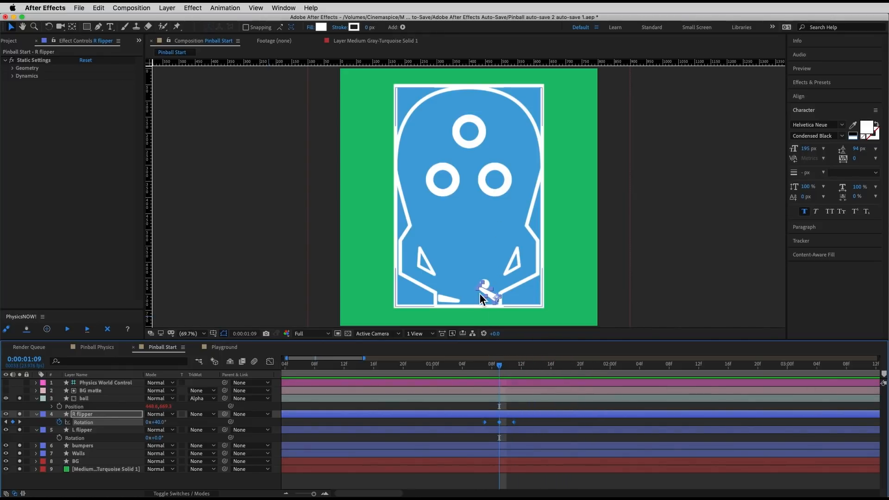
Step: Rerun the simulation with the animated R flipper and replay it from near the start
left_click(68, 329)
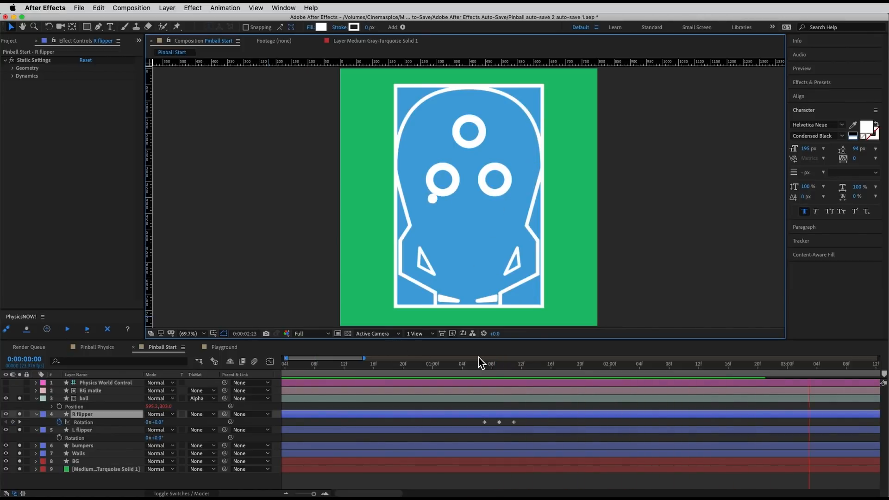
key("space")
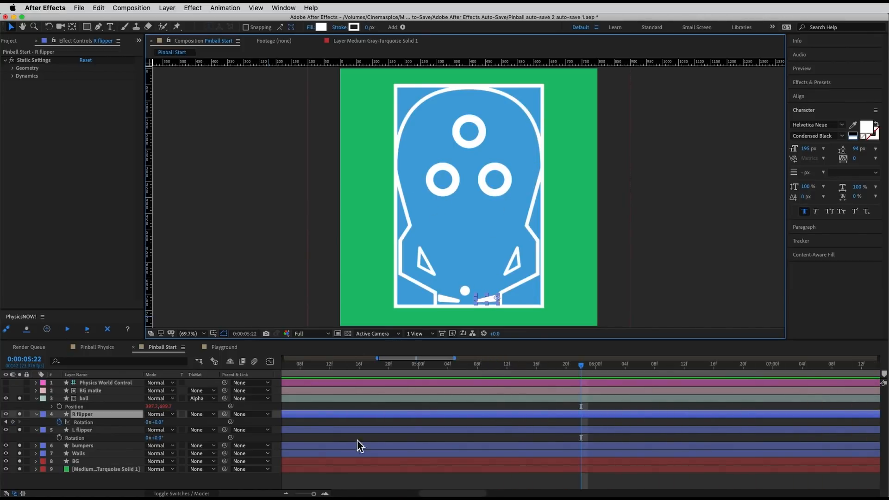
left_click_drag(314, 494, 295, 494)
left_click_drag(357, 367, 290, 373)
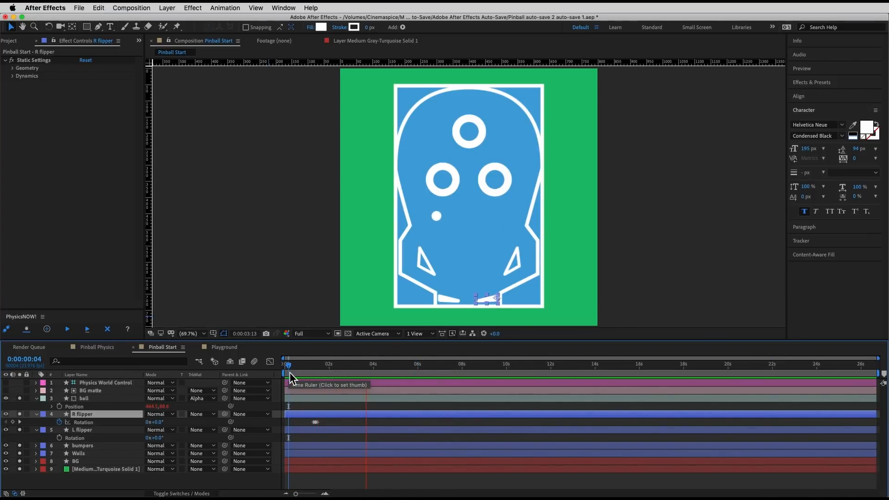
Step: Copy the R flipper's three Rotation keyframes to 0:00:02:08, where the ball comes back down
left_click_drag(290, 374, 337, 378)
left_click(324, 494)
left_click(325, 494)
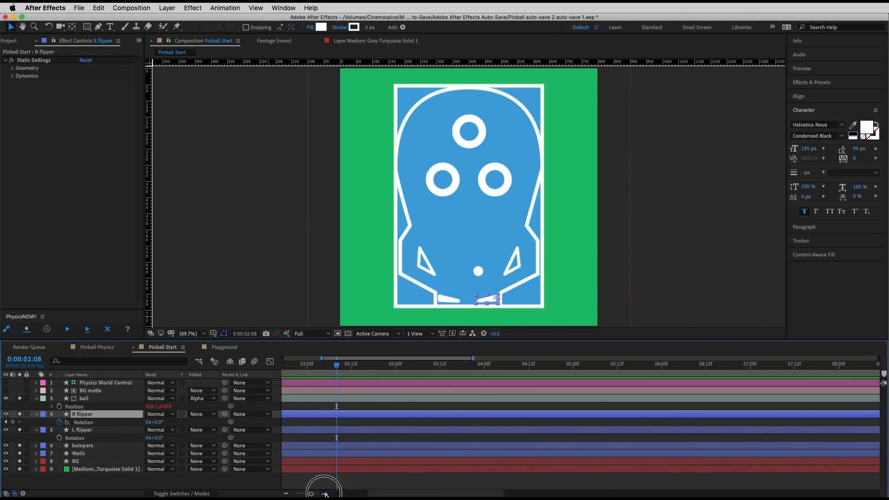
left_click(324, 494)
left_click_drag(578, 410, 522, 429)
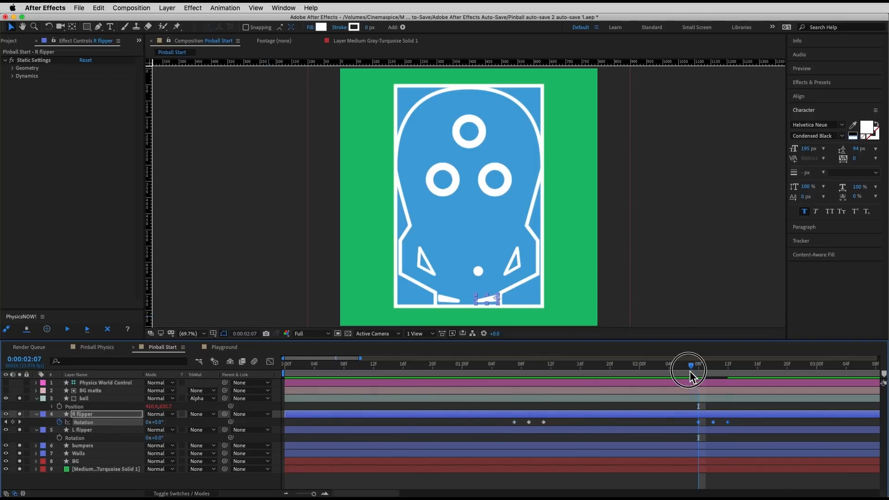
Step: Paste another set of the R flipper's flip keyframes at about 0:00:01:21 and play the animation
key("space")
key("space")
left_click_drag(714, 372, 467, 375)
key("cmd+v")
key("space")
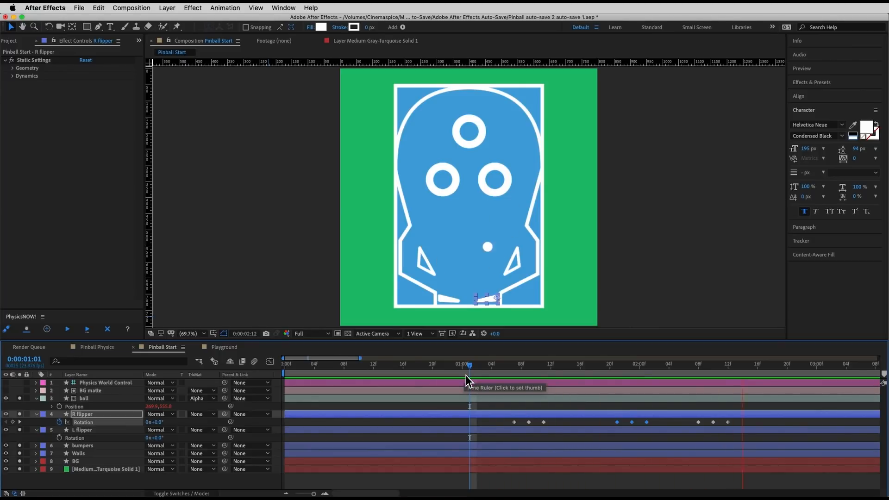
key("space")
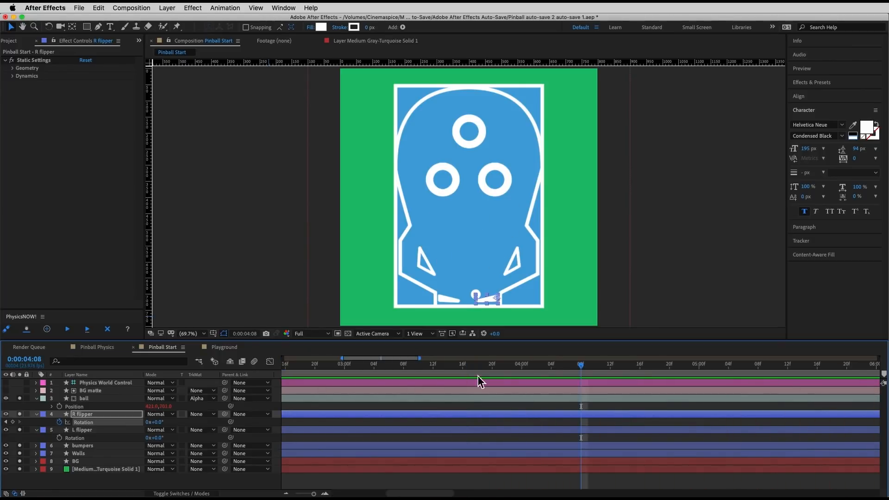
Step: Paste three more sets of flip keyframes on the R flipper's Rotation, starting at about 0:00:04:04, 0:00:04:09 and 0:00:03:22
left_click_drag(564, 369, 528, 368)
key("ctrl+c")
key("ctrl+v")
key("space")
key("space")
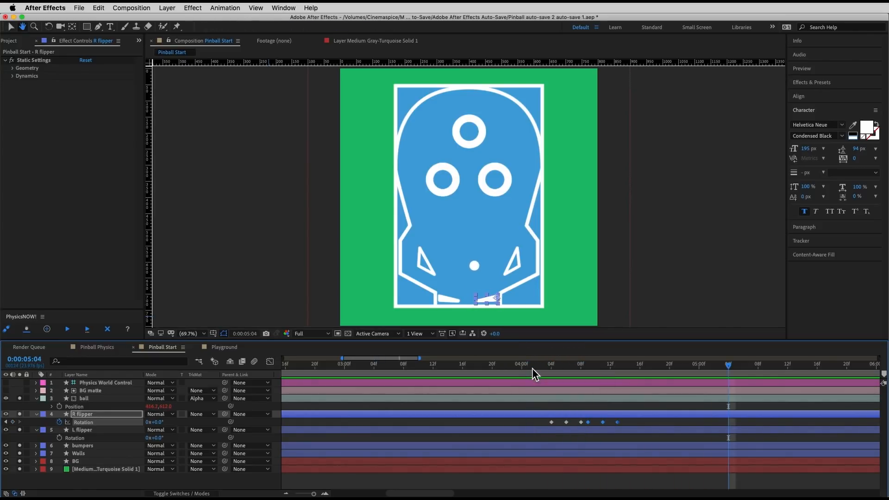
left_click(506, 366)
key("ctrl+v")
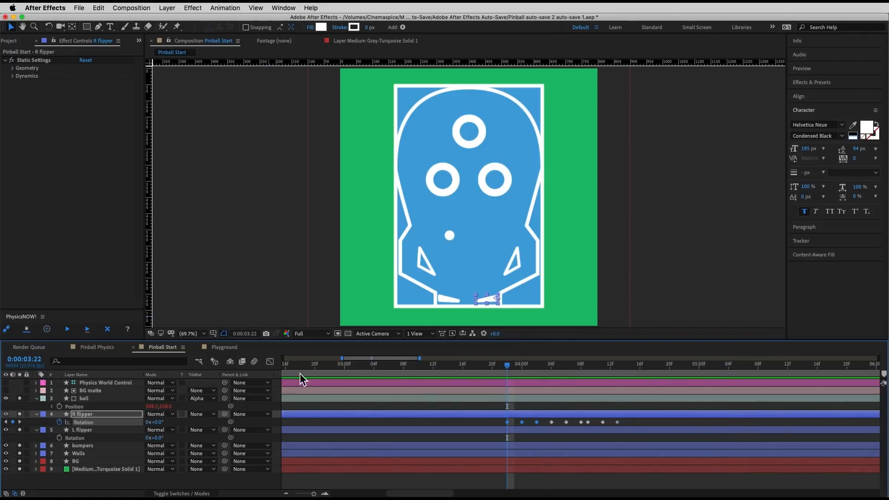
Step: Rerun the simulation with the added R flipper flips and play it back
left_click_drag(521, 368, 560, 384)
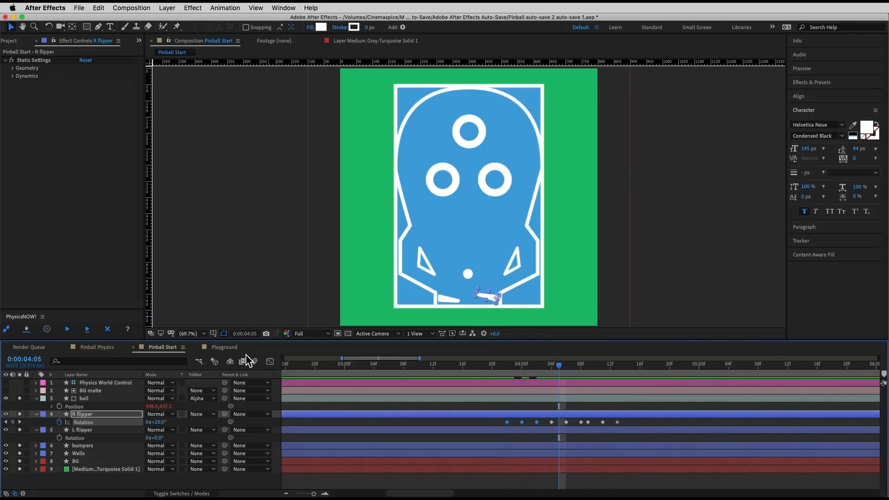
left_click(72, 332)
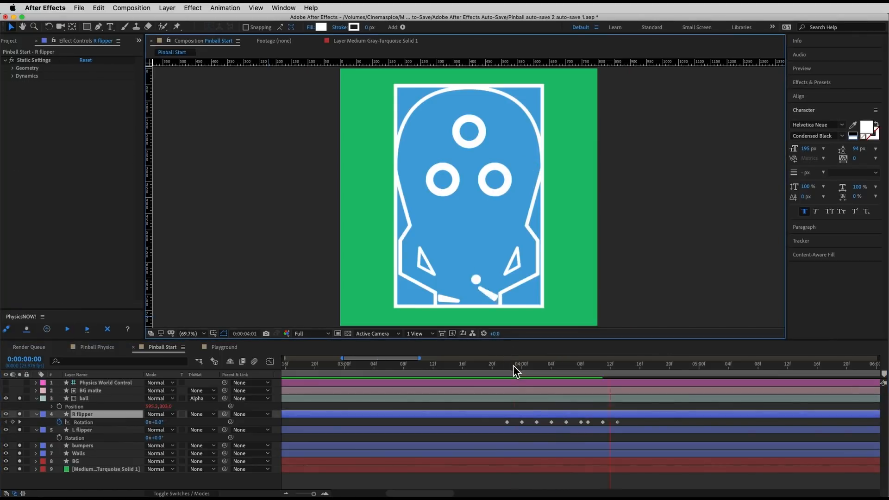
left_click(486, 367)
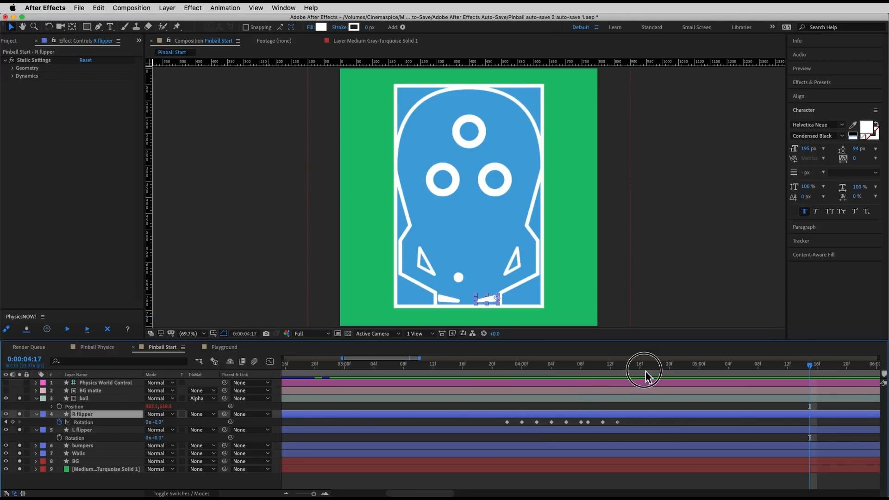
Step: Keyframe the L flipper's Rotation at 0° at 0:00:05:08 and at -40° at 0:00:05:10
left_click_drag(645, 371, 760, 383)
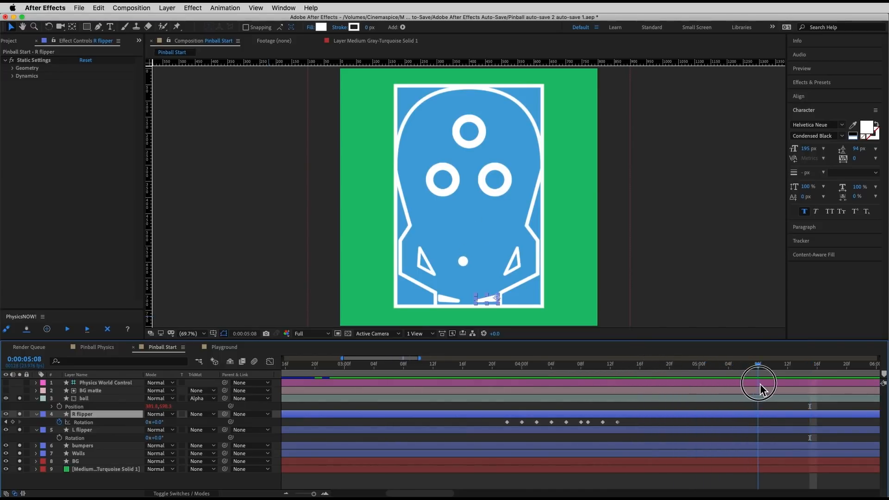
left_click(60, 438)
key("Page_Down")
key("Page_Down")
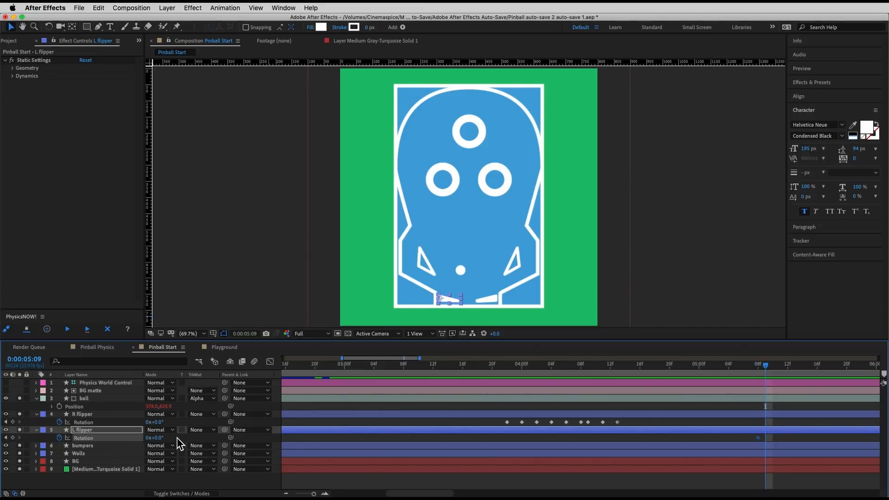
left_click(159, 438)
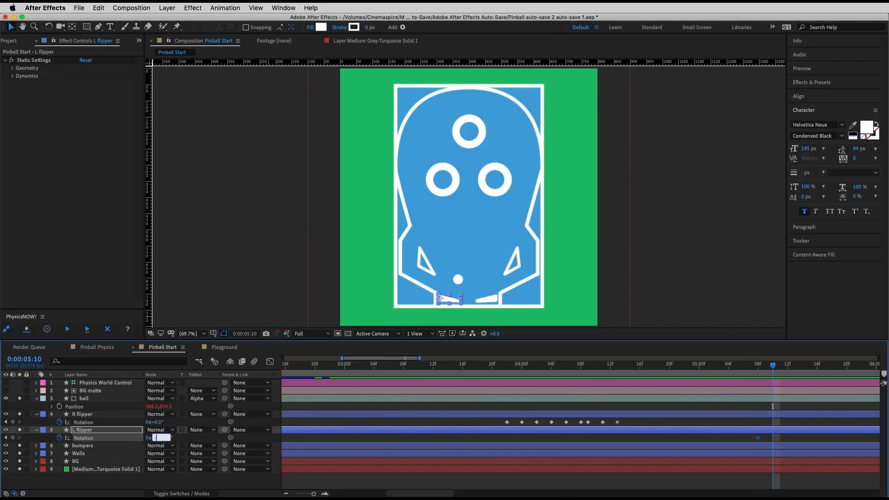
key("Return")
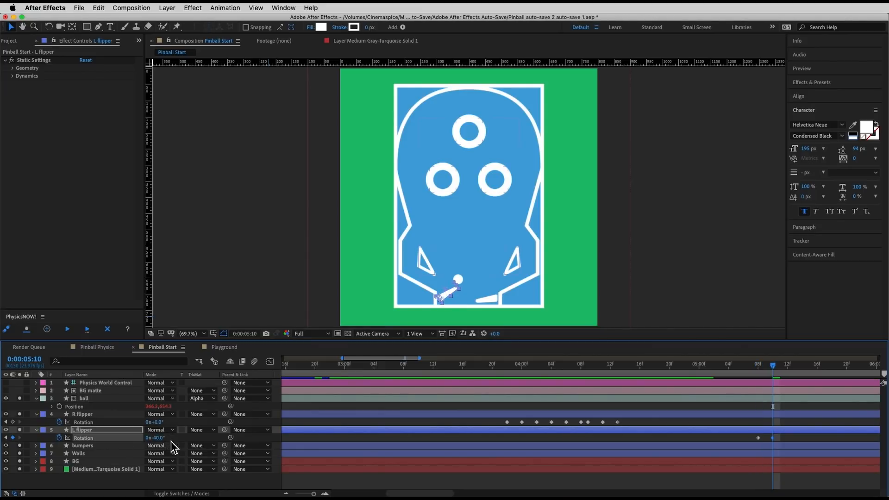
Step: Return the L flipper's Rotation to 0° at 0:00:05:12 and rerun the simulation
key("Page_Down")
key("Page_Down")
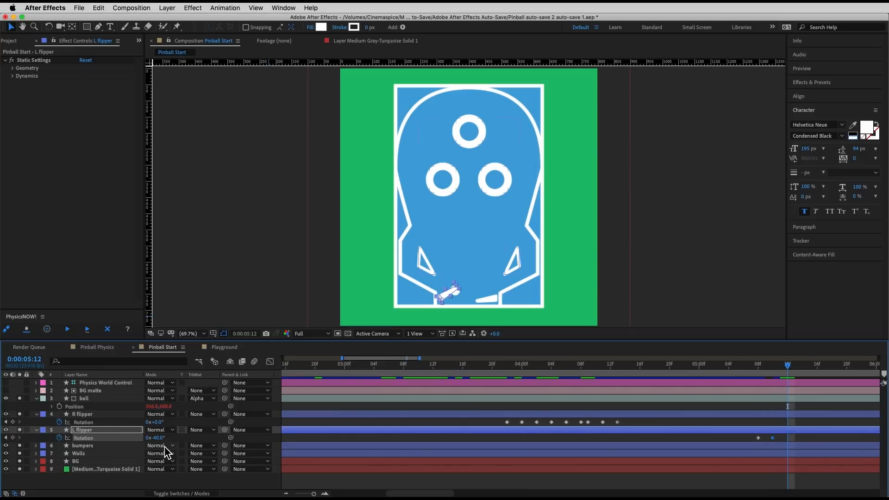
type("0")
key("Return")
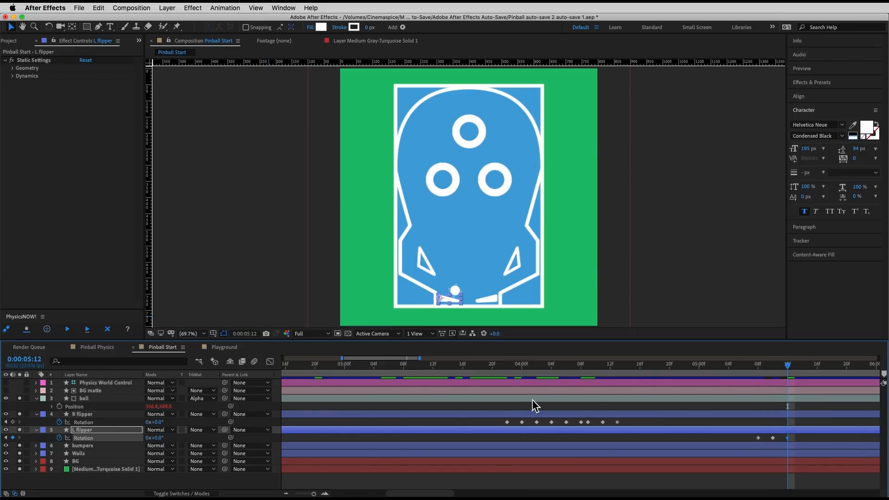
left_click(68, 329)
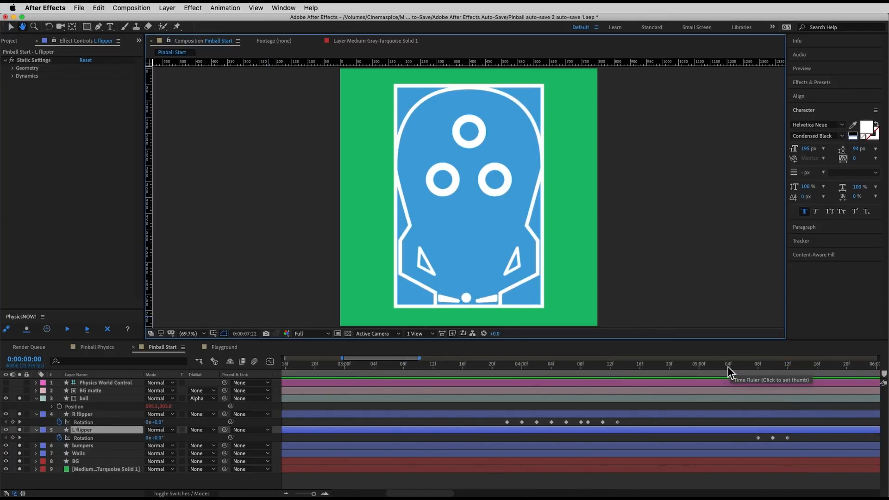
Step: Try shifting the L flipper's three Rotation keyframes to start at 0:00:05:07, then rerun and play back the simulation
left_click_drag(314, 494, 308, 494)
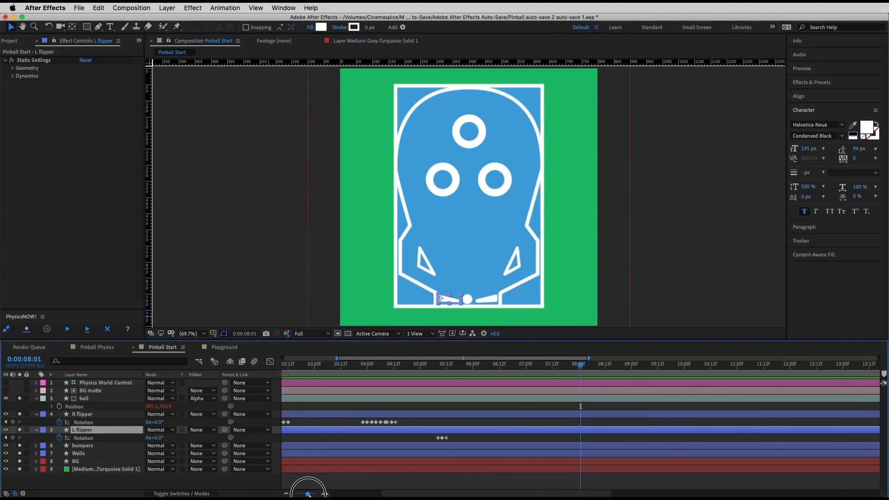
left_click_drag(442, 367, 470, 376)
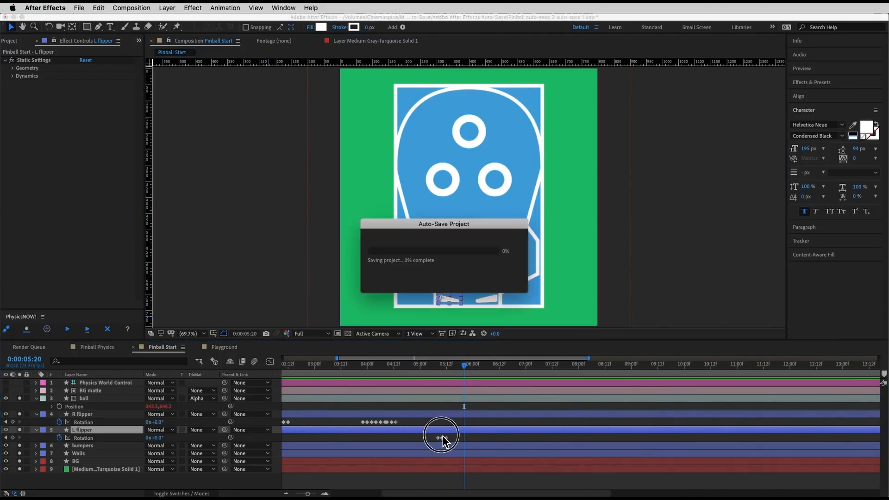
left_click(325, 494)
left_click(325, 494)
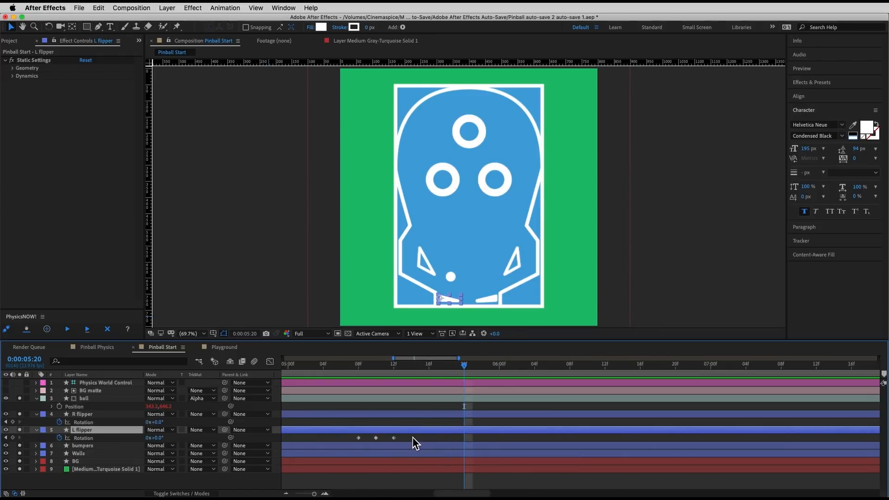
left_click_drag(413, 435, 355, 440)
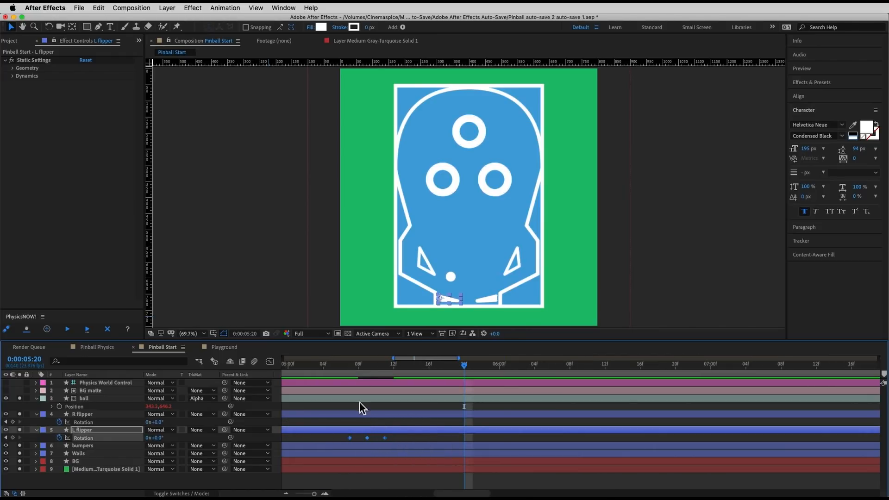
left_click(324, 364)
left_click(68, 330)
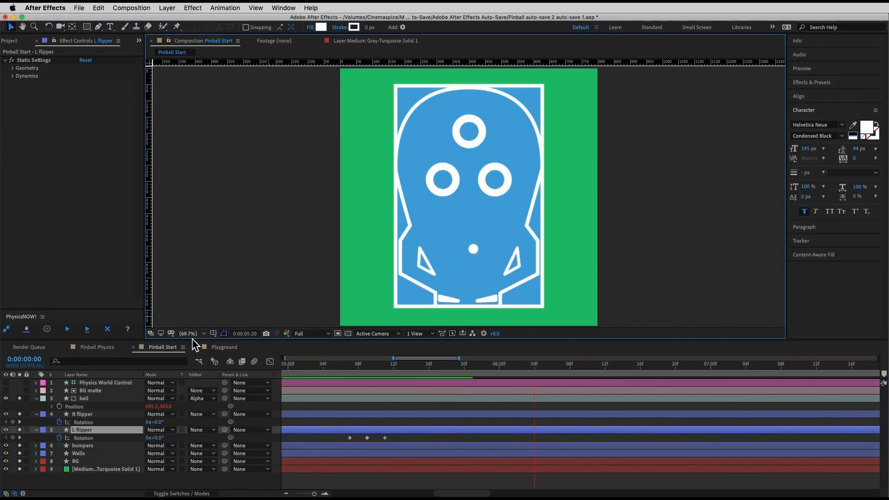
left_click(320, 367)
key("space")
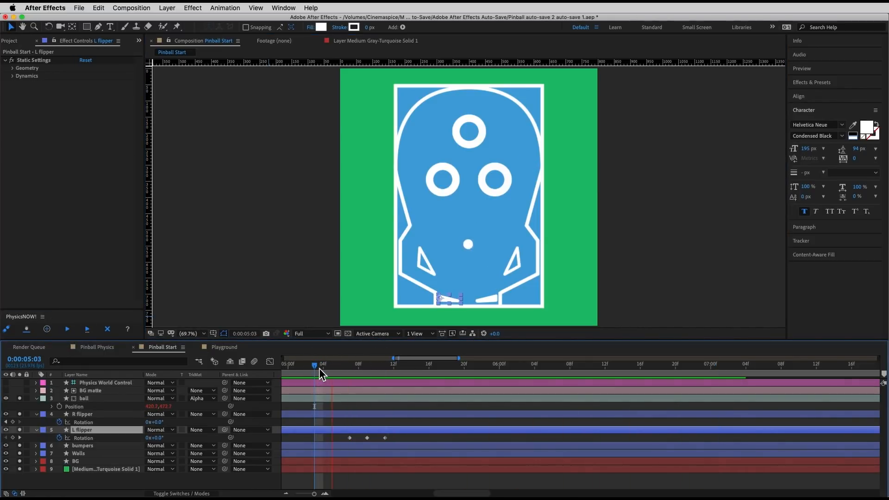
Step: Shift the L flipper's three Rotation keyframes to start at 0:00:05:09, then rerun and play back the simulation
key("space")
left_click_drag(396, 440, 354, 440)
left_click(358, 365)
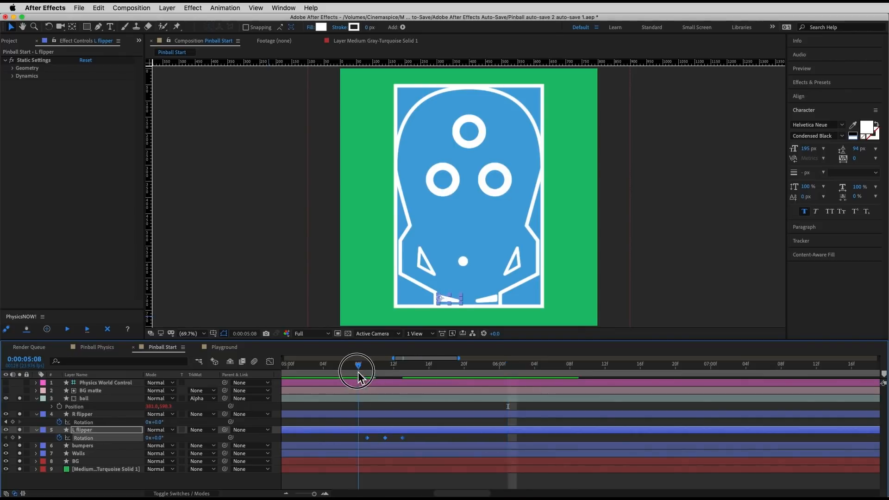
left_click(68, 329)
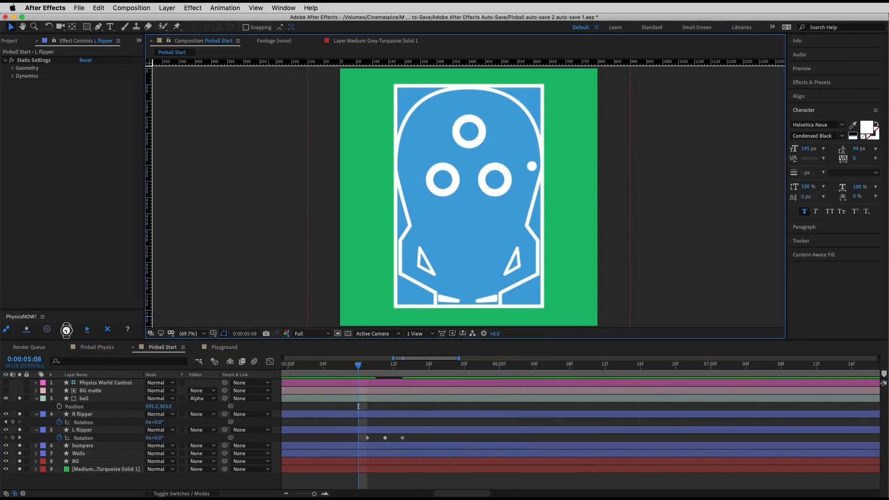
key("space")
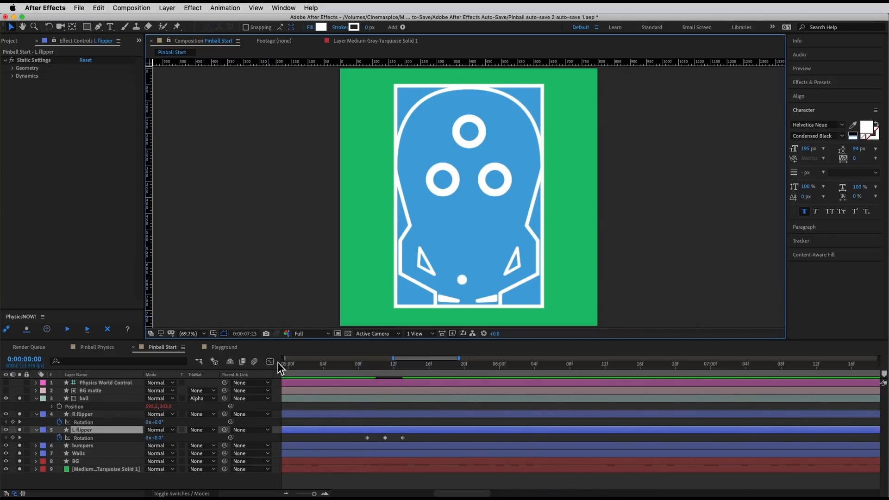
key("space")
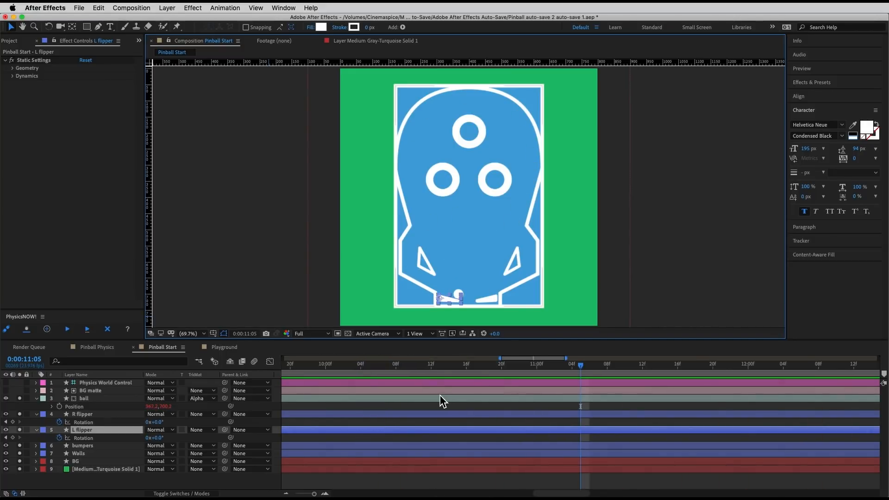
Step: Keyframe the L flipper's Rotation at 0° at 0:00:10:17 and at -40° at 0:00:10:19
left_click_drag(581, 370, 393, 369)
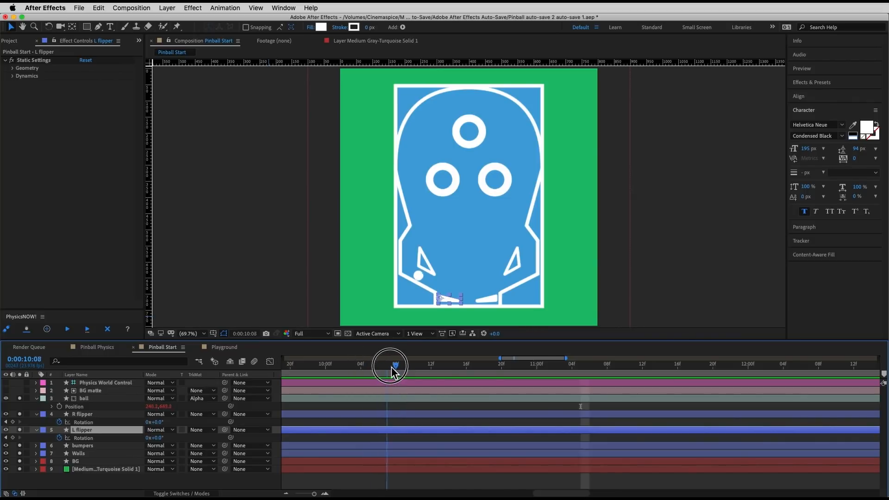
left_click_drag(314, 494, 309, 494)
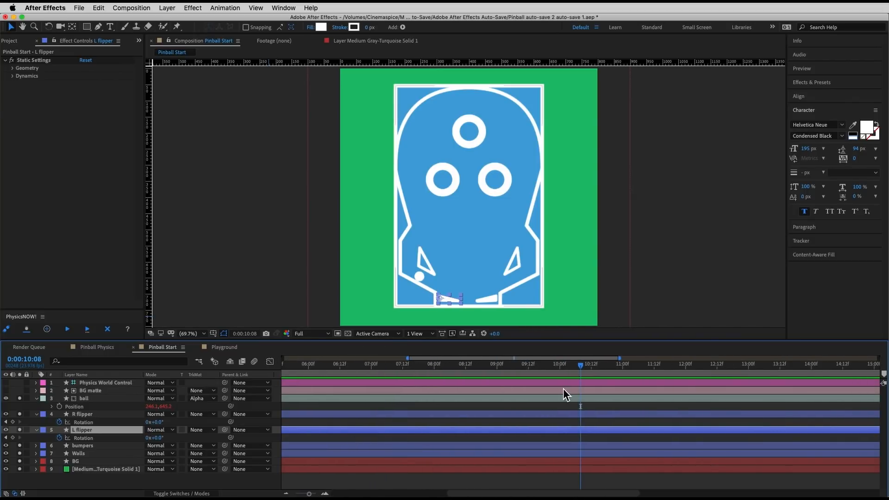
left_click_drag(563, 371, 604, 370)
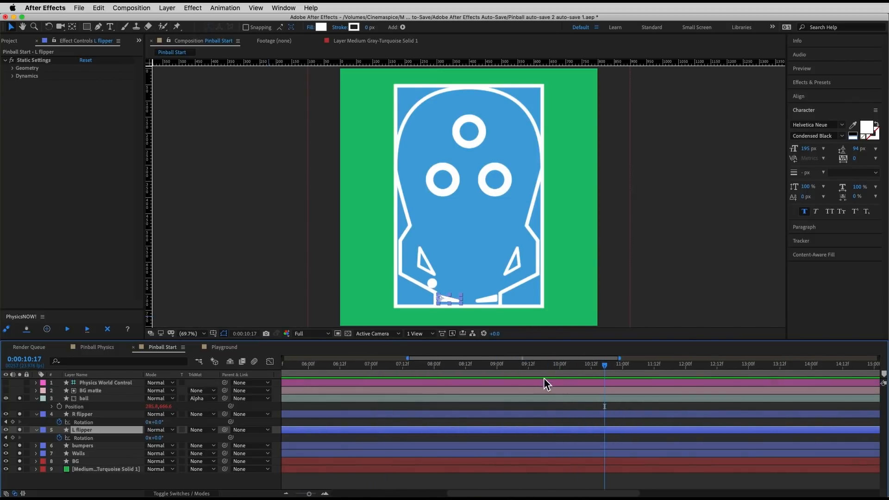
left_click(12, 437)
key("Page_Down")
key("Page_Down")
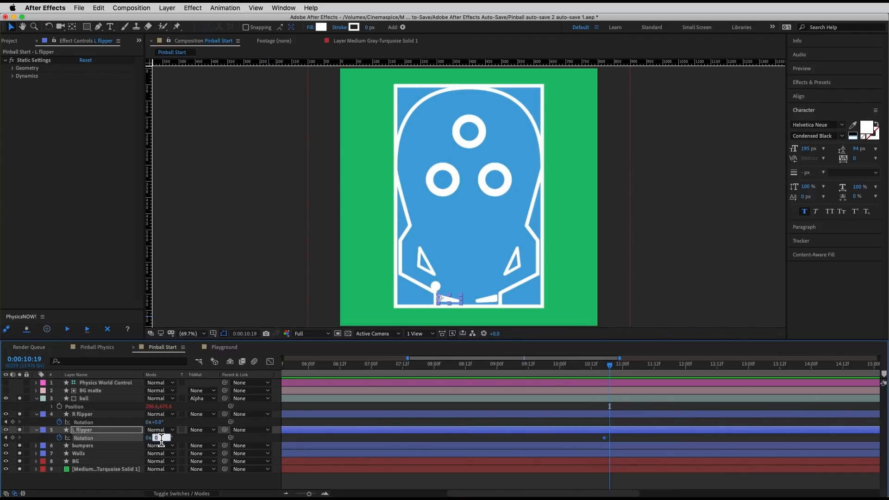
type("-40")
key("Return")
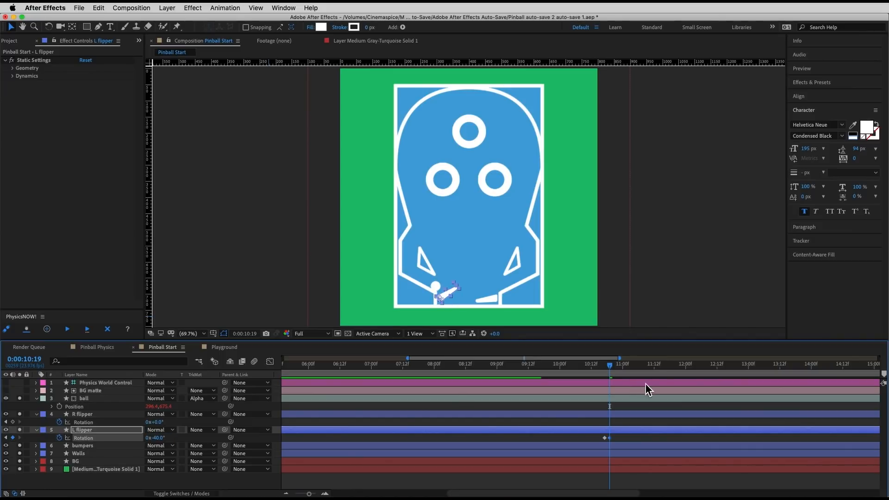
Step: Rerun the simulation with the L flipper held raised and review the ball's motion up to 0:00:13:09
mouse_move(615, 366)
left_mouse_down()
mouse_move(595, 367)
mouse_move(664, 374)
mouse_move(586, 371)
mouse_move(627, 369)
mouse_move(610, 367)
left_mouse_up()
key("space")
left_click(73, 334)
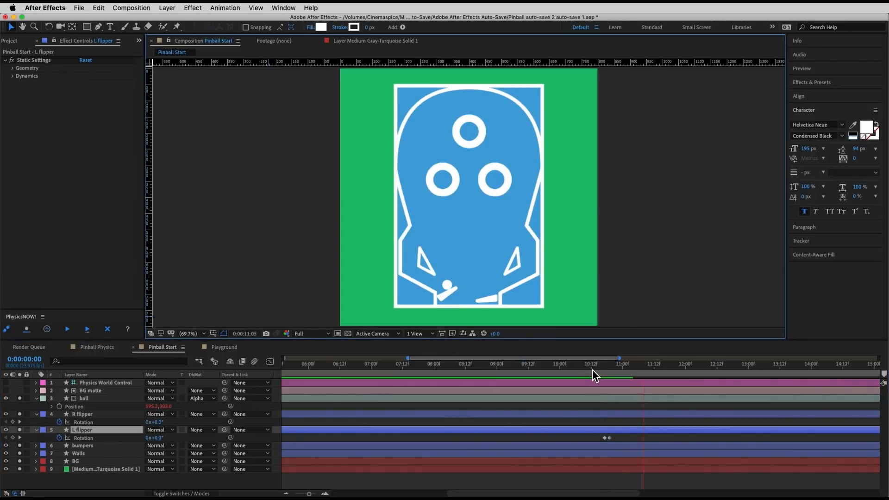
left_click_drag(592, 370, 579, 371)
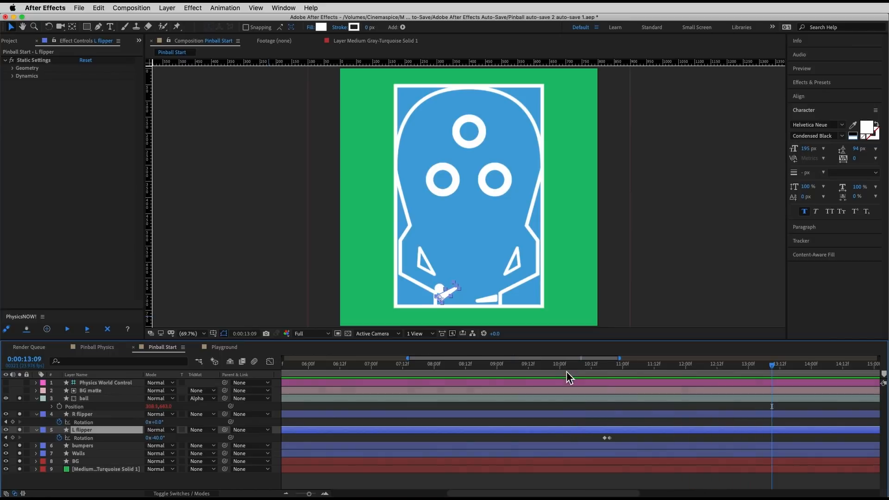
Step: Hold the L flipper's Rotation at -40° at 0:00:13:09, return it to 0° at 0:00:13:11 and rerun the simulation
left_click(12, 438)
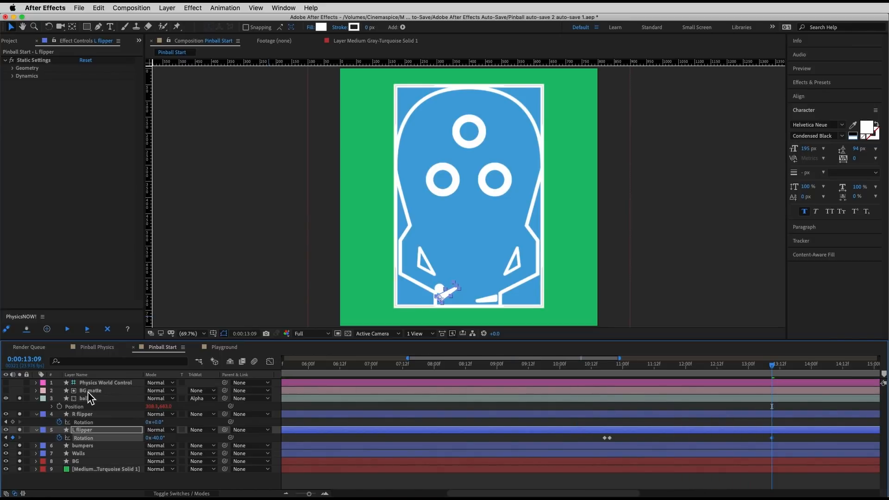
key("Page_Down")
key("Page_Down")
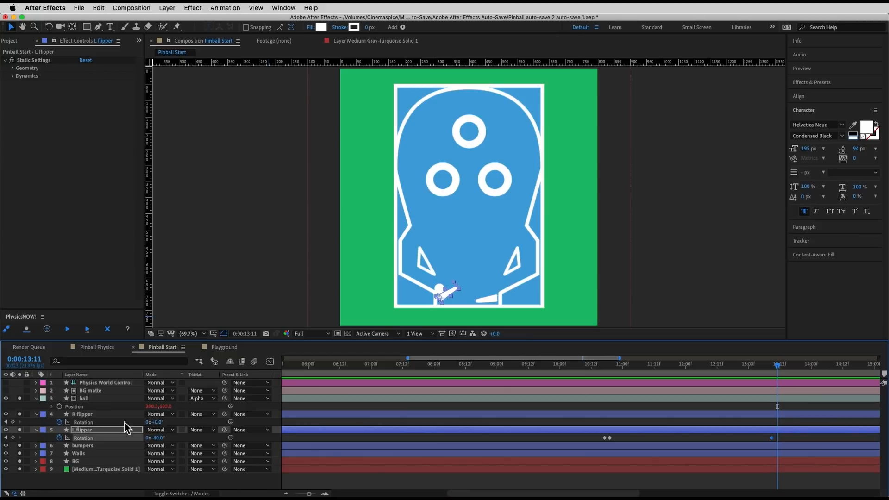
type("0")
key("Return")
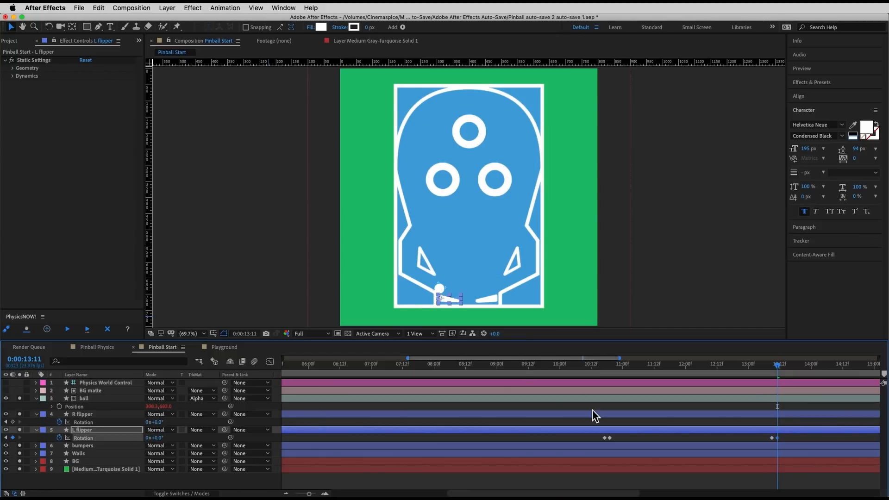
left_click(68, 330)
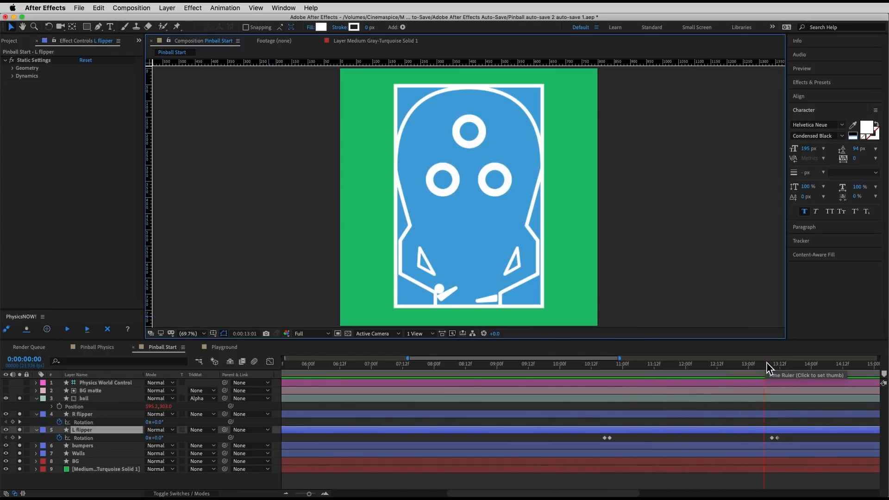
key("space")
Step: Copy the L flipper's three flip keyframes near 0:00:05:09 and paste them starting at 0:00:14:08
left_click_drag(824, 370, 836, 404)
scroll(512, 416, "left", 5)
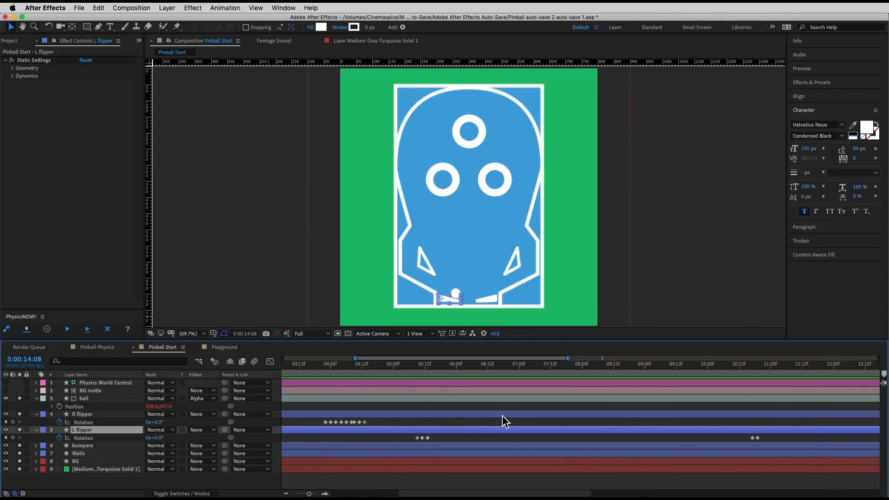
left_click_drag(438, 439, 413, 436)
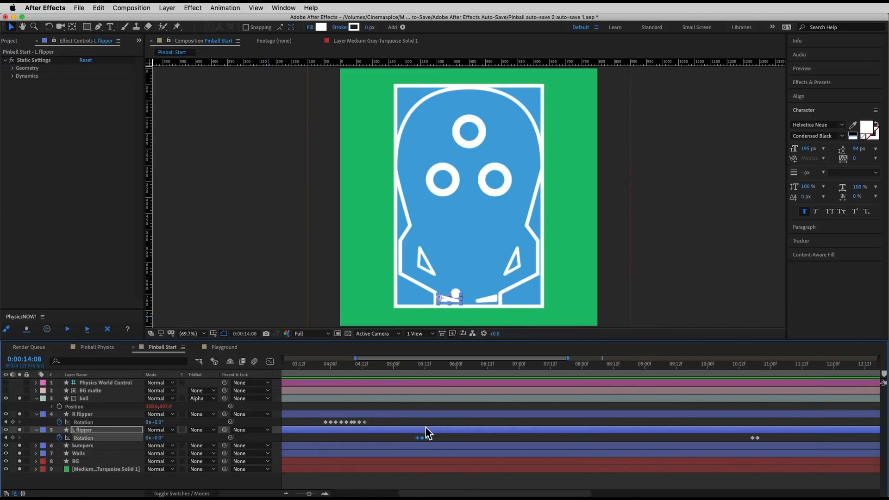
scroll(663, 421, "right", 5)
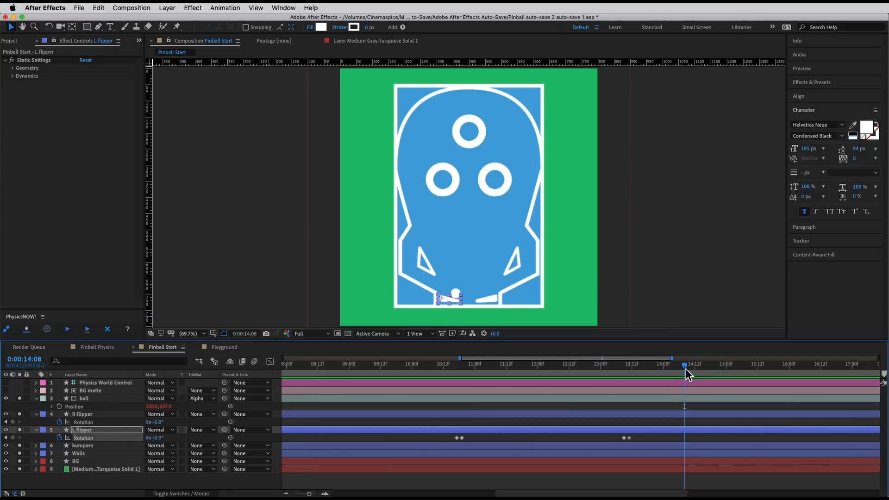
key("super+v")
Step: Rerun the simulation with the pasted L flipper flip and review the playback across the timeline
left_click(67, 329)
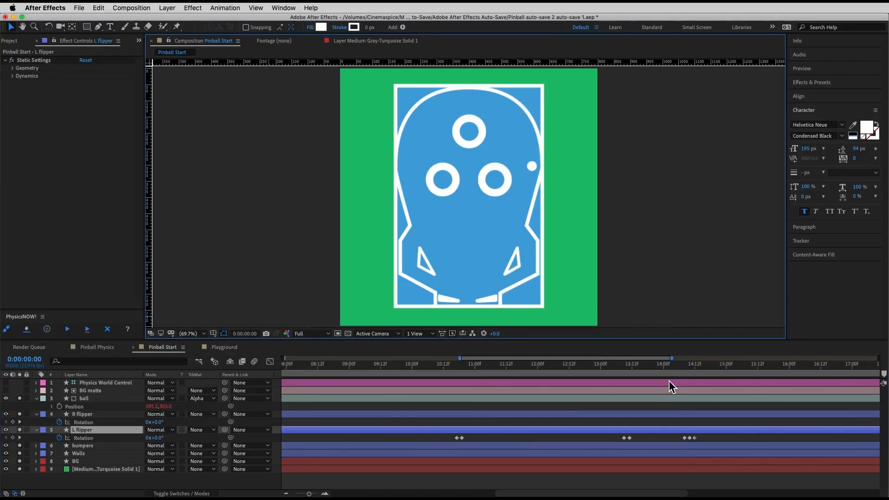
key("space")
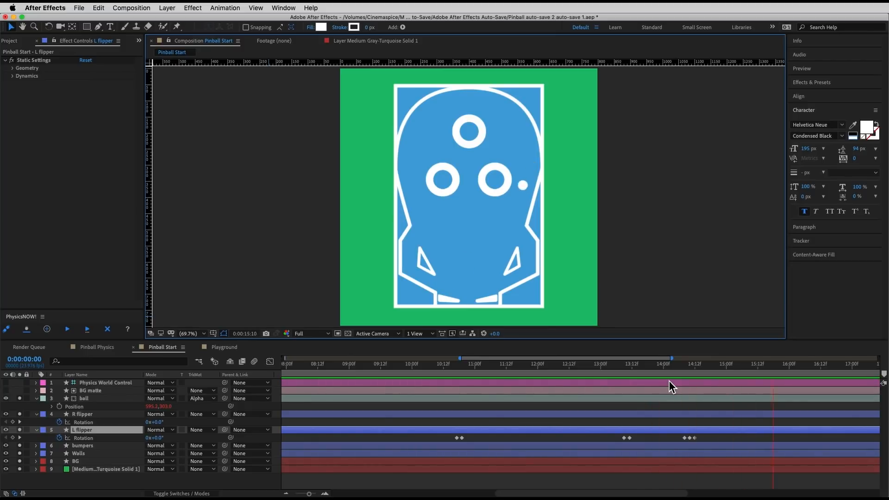
left_click(578, 367)
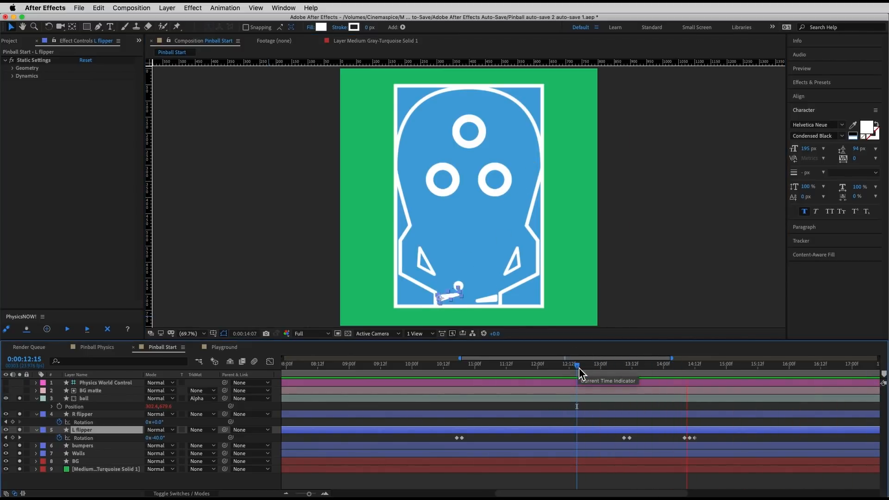
key("space")
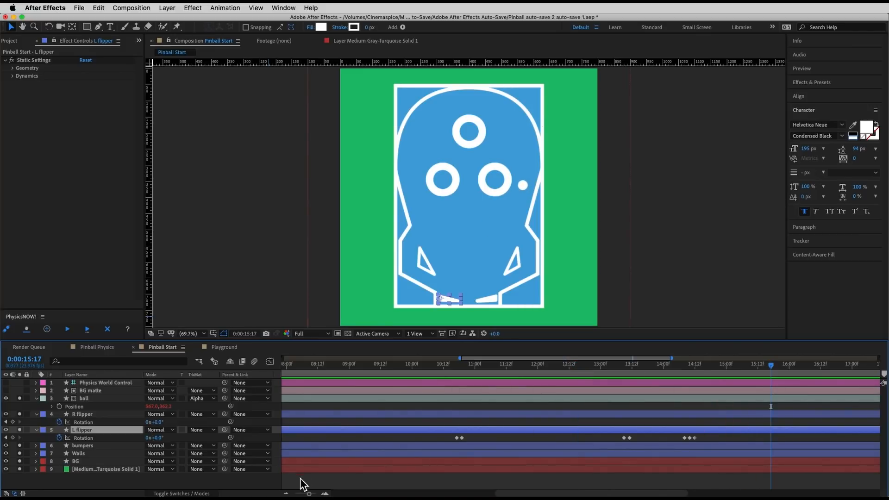
left_click_drag(311, 495, 296, 493)
left_click_drag(342, 366, 523, 394)
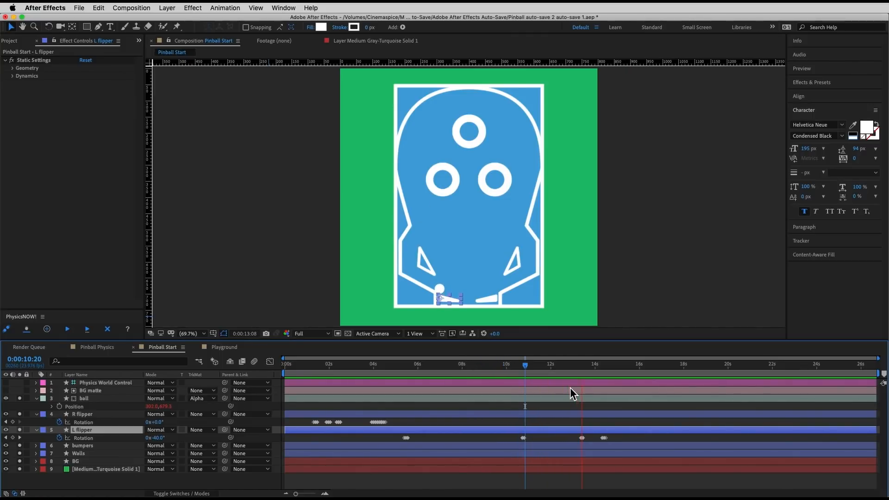
Step: Shift the last three L flipper Rotation keyframes one frame later to start at 0:00:14:09 and rerun the simulation
left_click_drag(616, 371, 603, 370)
left_click(325, 494)
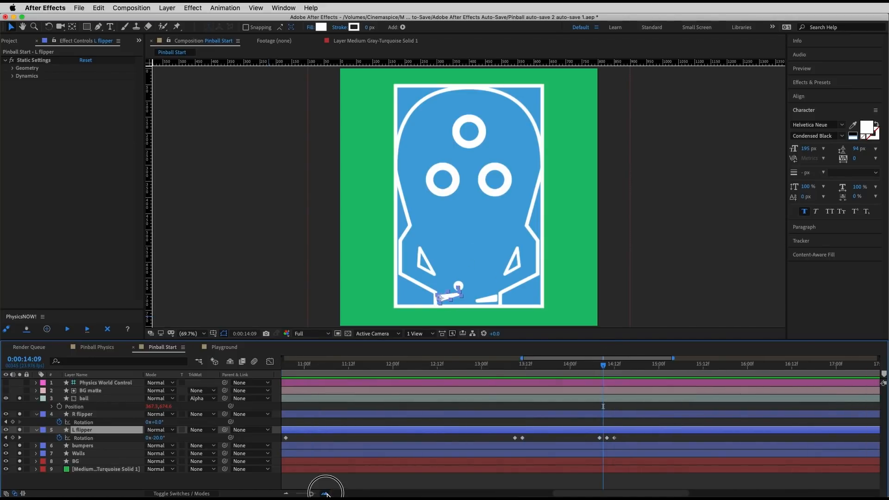
left_click_drag(639, 436, 602, 440)
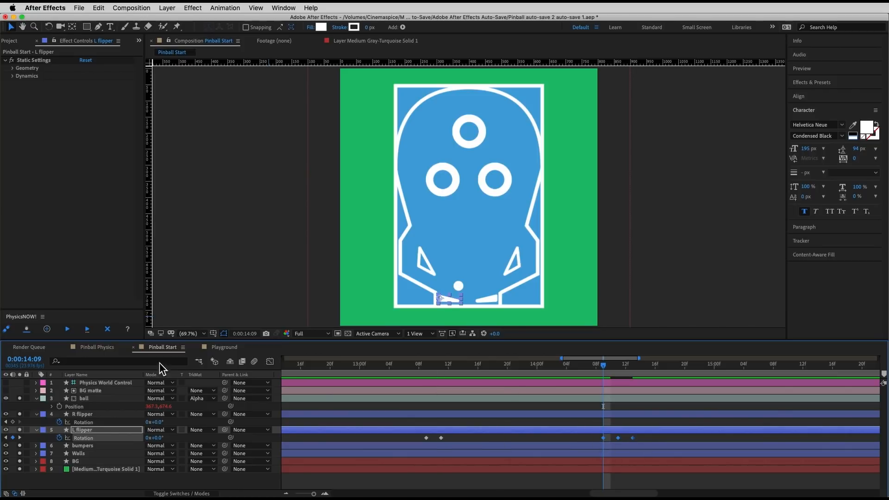
left_click(64, 331)
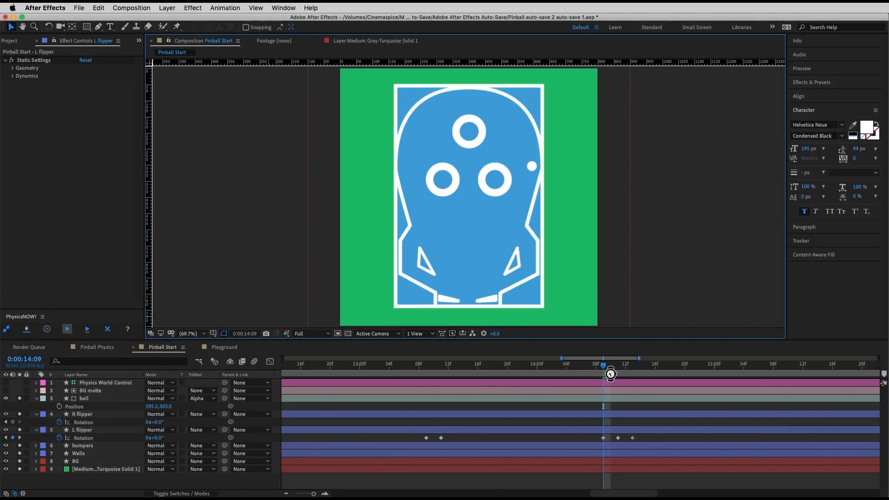
left_click_drag(587, 366, 605, 373)
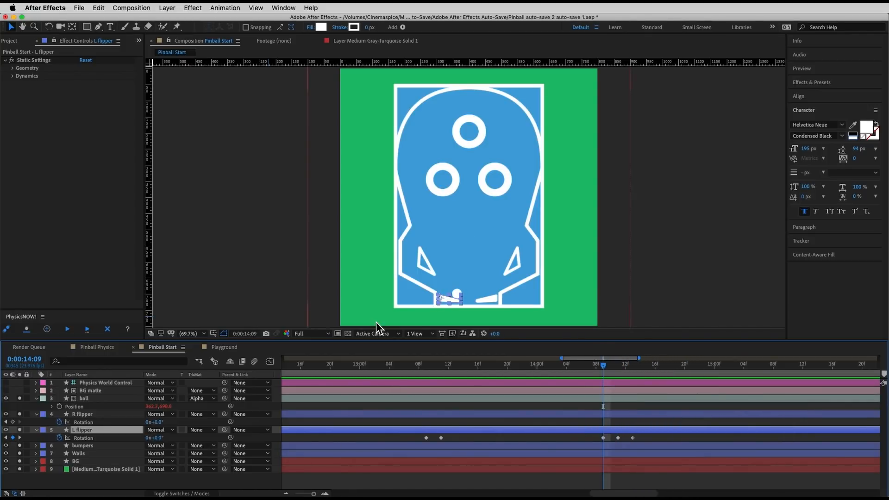
Step: Select the ball layer, go to 0:00:00:00 and hide the composition rulers
left_click(88, 399)
left_click_drag(367, 365, 136, 360)
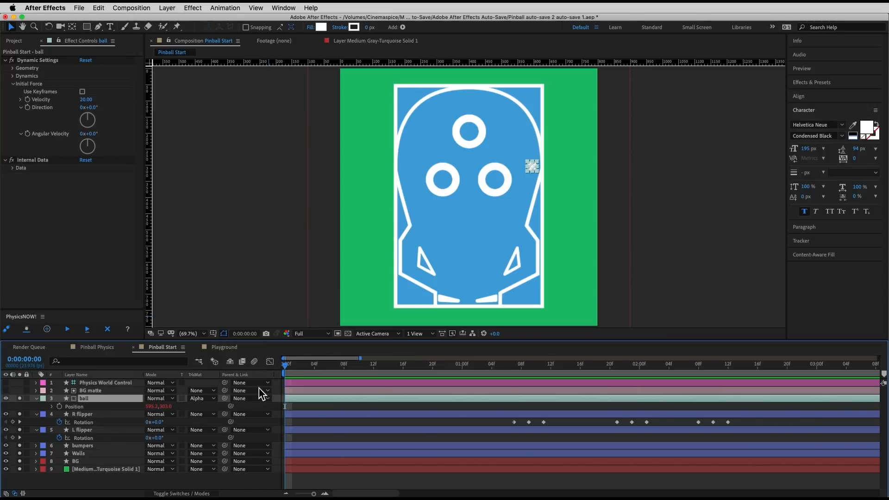
key("super+r")
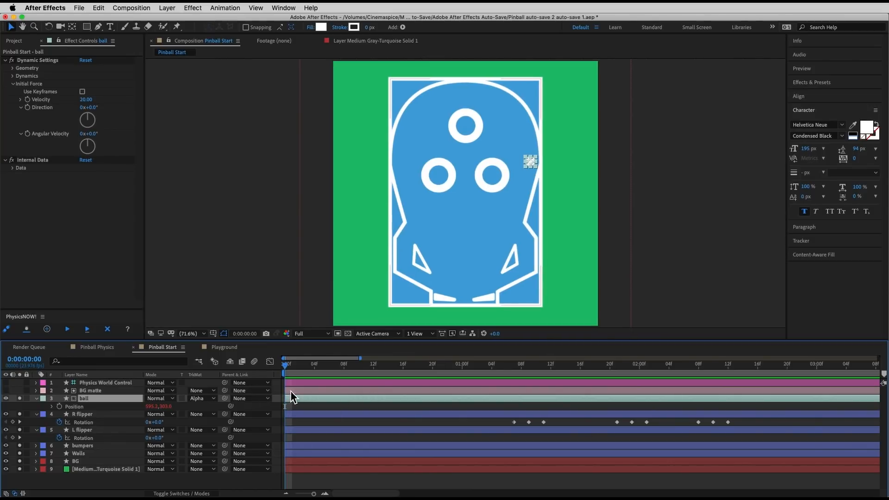
Step: Show the rulers and place a vertical and a horizontal guide crossing at the ball's starting position
key("super+r")
left_click_drag(150, 134, 535, 172)
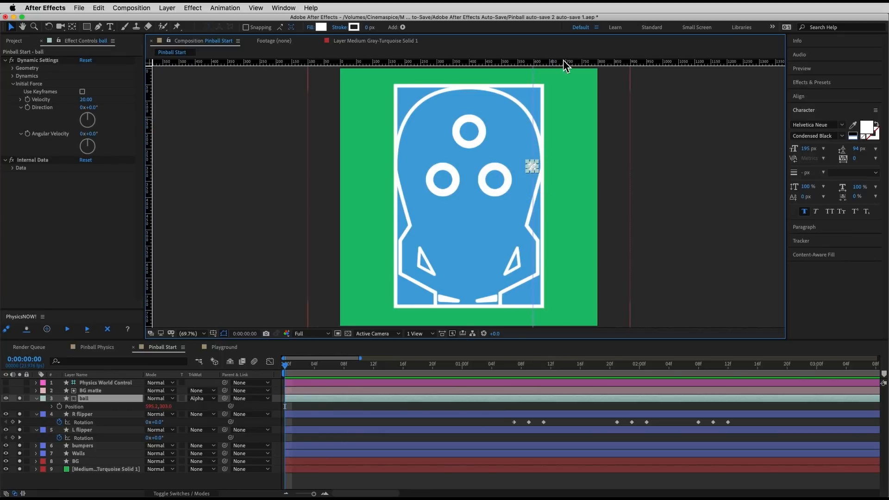
left_click_drag(565, 65, 566, 167)
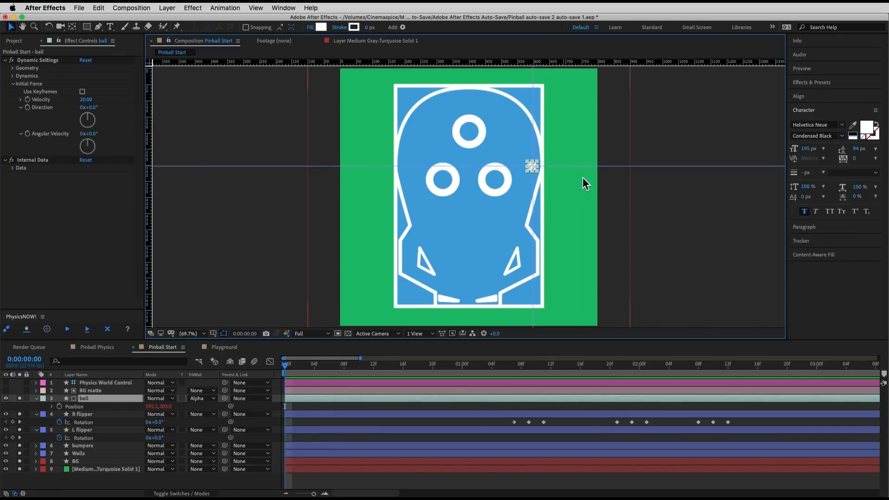
Step: Add a Position keyframe to the ball layer at 0:00:14:09, where the L flipper's last flip starts
left_click_drag(315, 494, 296, 494)
mouse_move(592, 377)
left_mouse_down()
mouse_move(620, 369)
mouse_move(604, 371)
left_mouse_up()
left_click(325, 493)
left_click(325, 493)
left_click(325, 493)
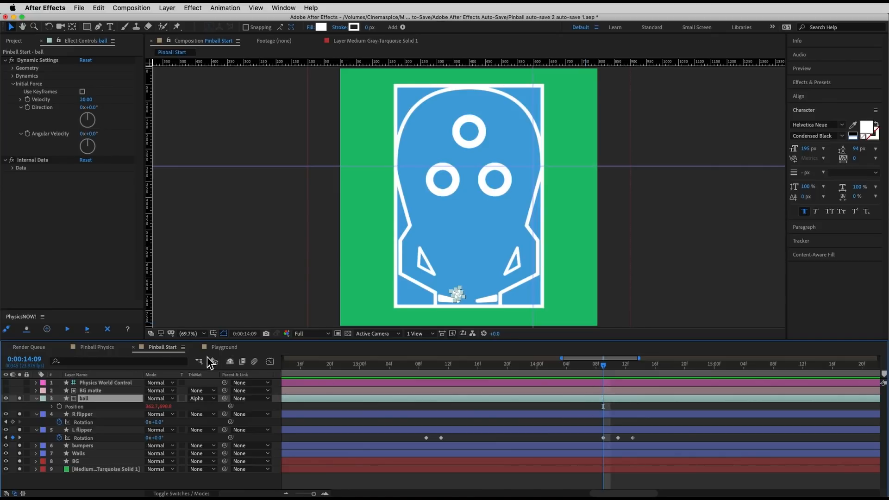
left_click(60, 407)
Step: At 0:00:14:18, move the ball onto the guide intersection to keyframe its return to the starting position
left_click_drag(605, 370, 672, 377)
left_click_drag(482, 234, 499, 223)
key("super+z")
key("super+z")
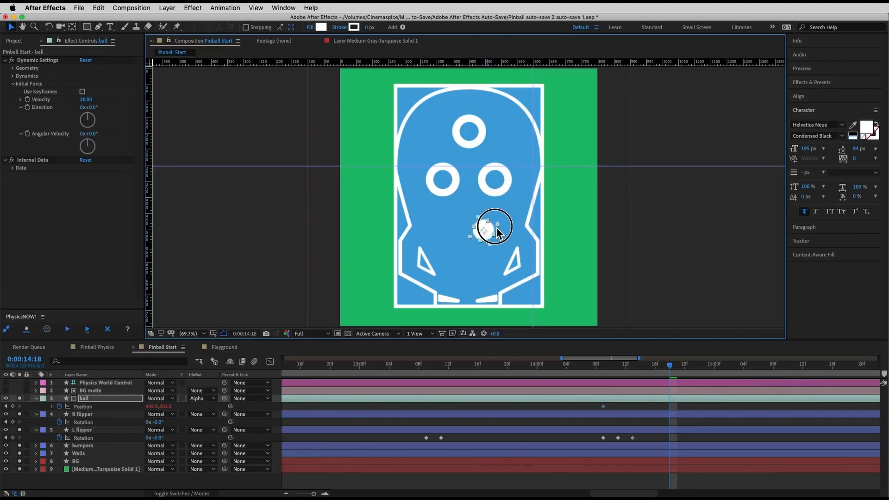
key("period")
left_click_drag(495, 244, 570, 170)
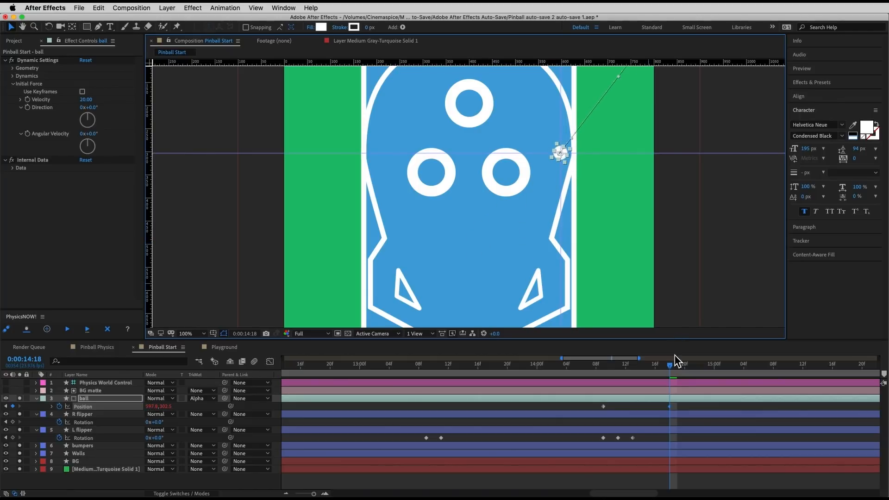
mouse_move(678, 362)
left_mouse_down()
mouse_move(600, 369)
mouse_move(667, 368)
left_mouse_up()
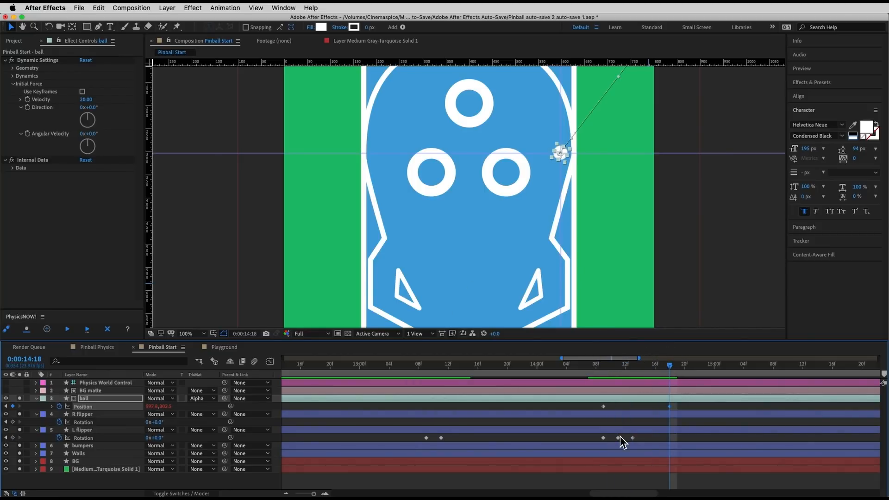
Step: End the work area at 0:00:14:18 and trim the composition to it
left_click_drag(314, 495, 295, 494)
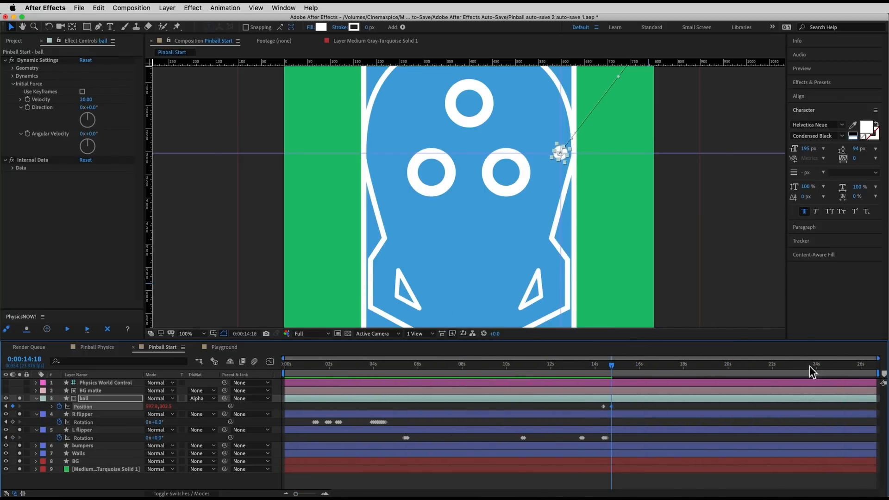
left_click_drag(876, 373, 617, 377)
left_click(326, 494)
left_click(326, 494)
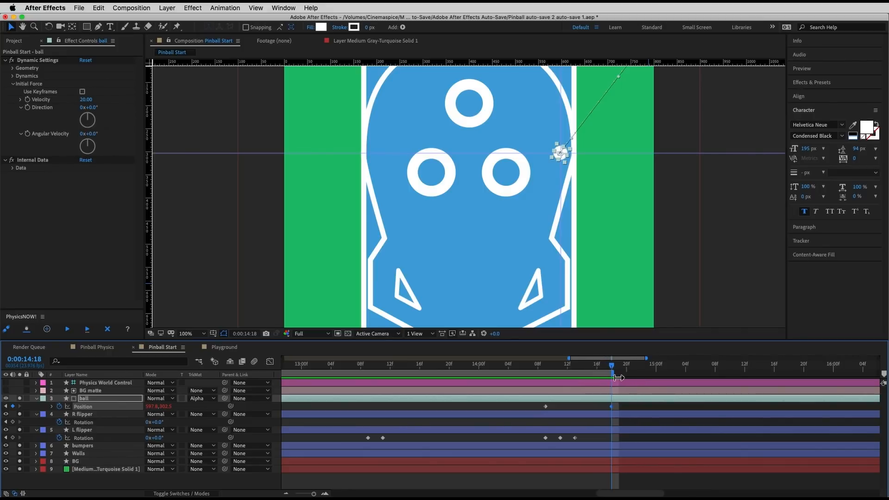
right_click(592, 374)
left_click(607, 396)
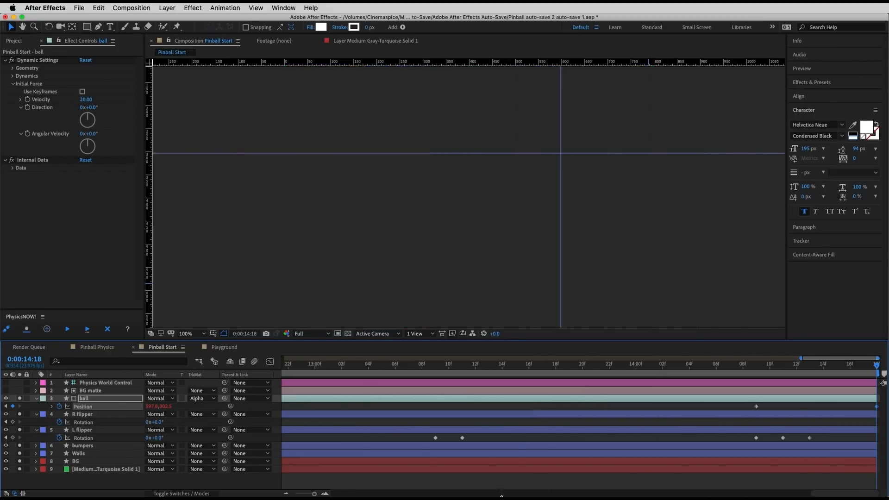
Step: Fit the composition in the viewer and play the whole trimmed timeline from 0:00:00:00 to check the loop
left_click_drag(314, 494, 295, 494)
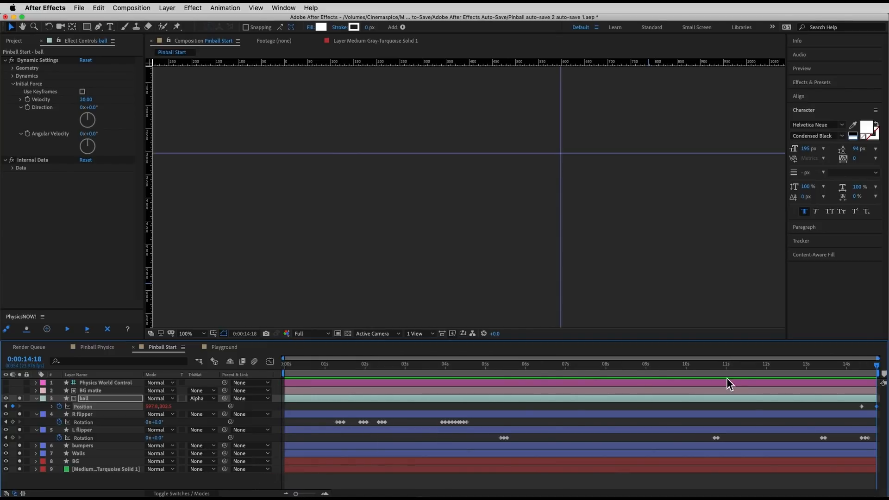
key("Home")
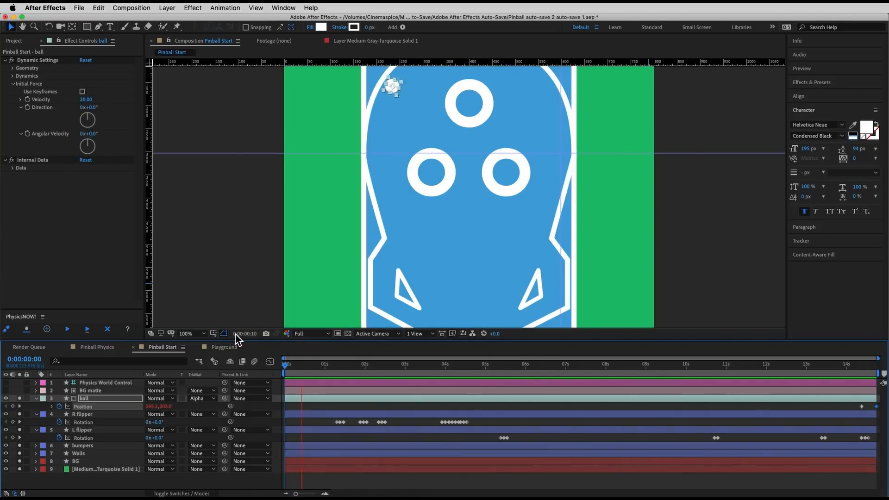
left_click(200, 334)
left_click(201, 345)
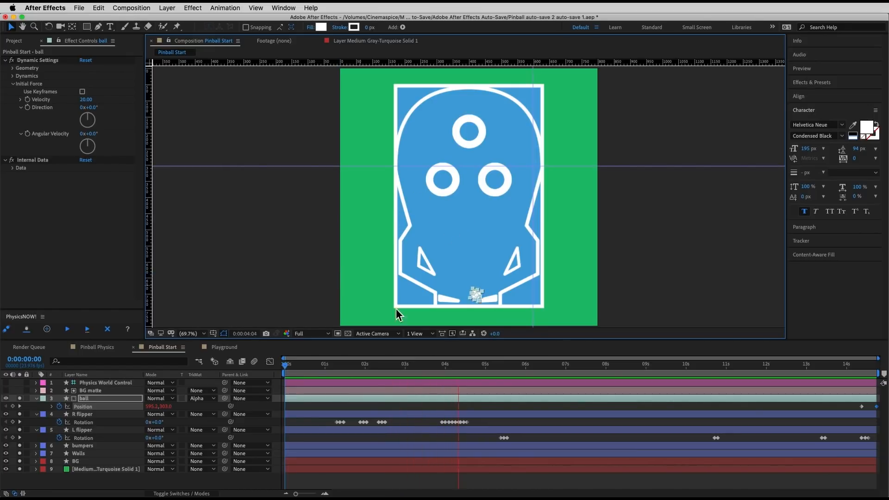
left_click(496, 408)
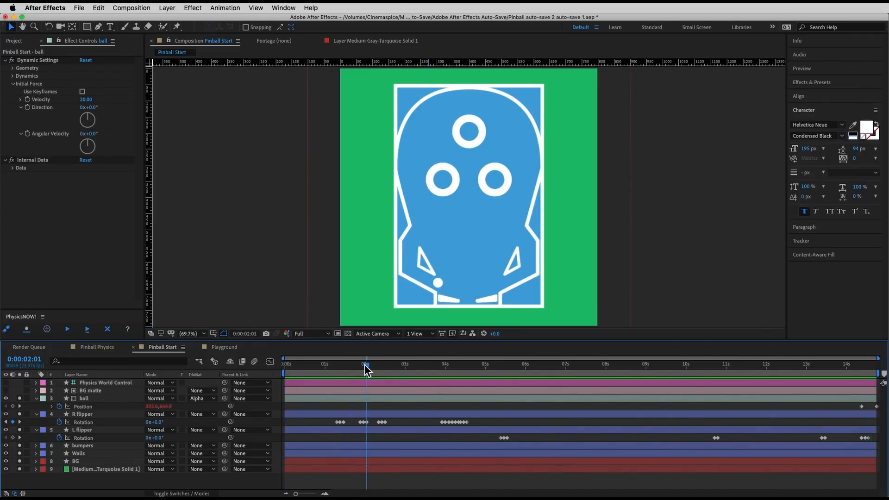
Step: At 0:00:01:13, when the ball hits the bumper, add a Size keyframe to Ellipse 2's path in the bumpers layer
left_click(255, 369)
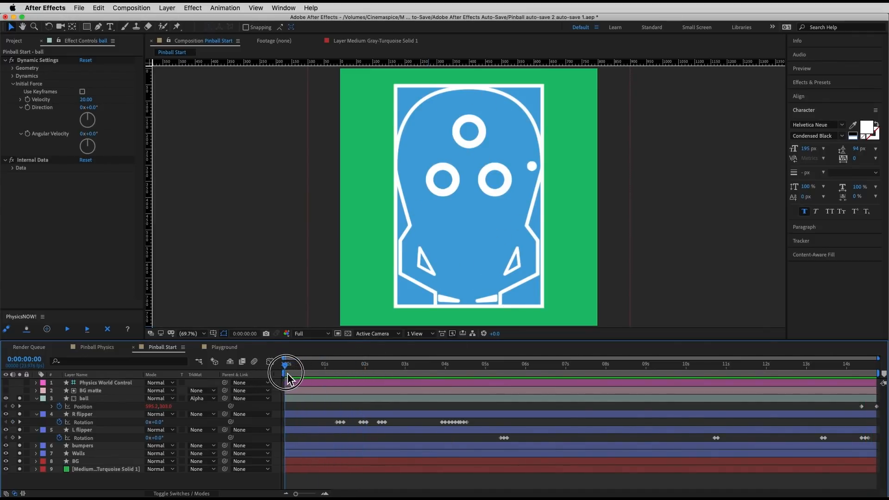
left_click_drag(288, 367, 348, 383)
key("Page_Down")
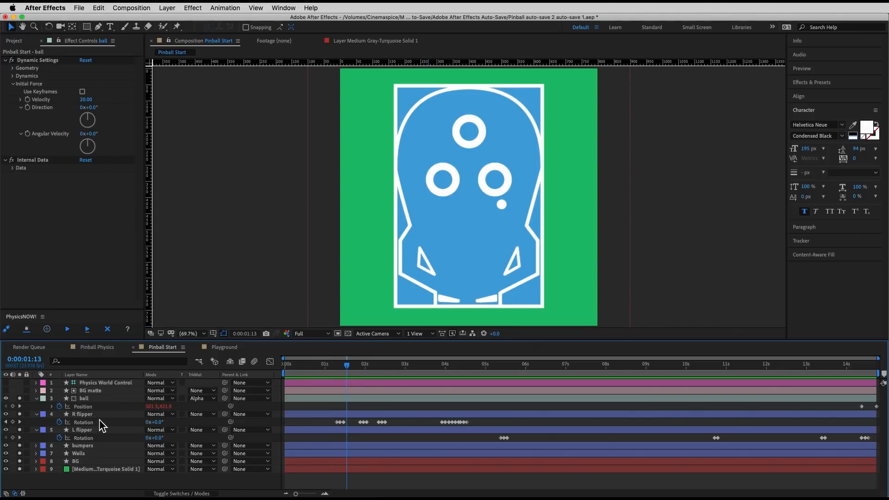
left_click(86, 446)
left_click(36, 446)
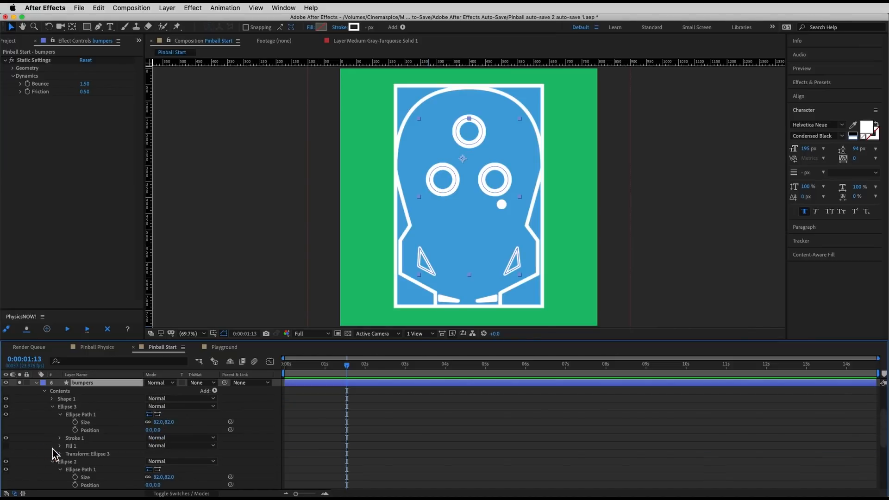
left_click(86, 417)
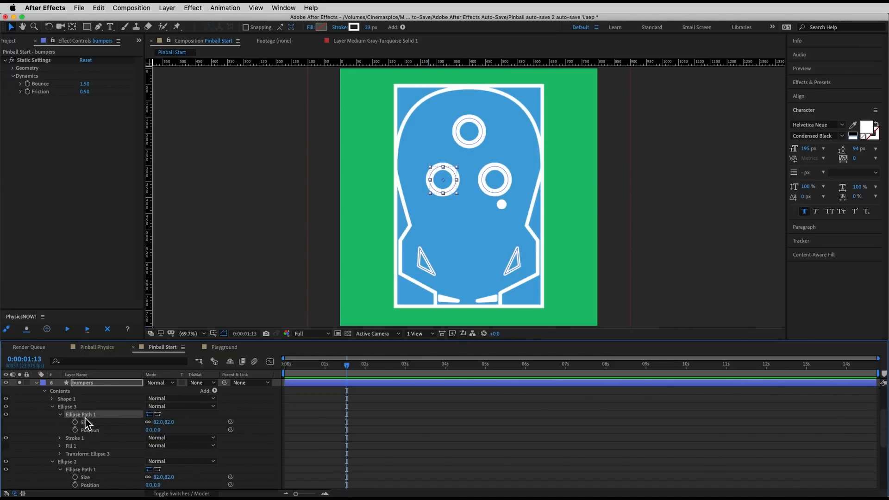
left_click(84, 470)
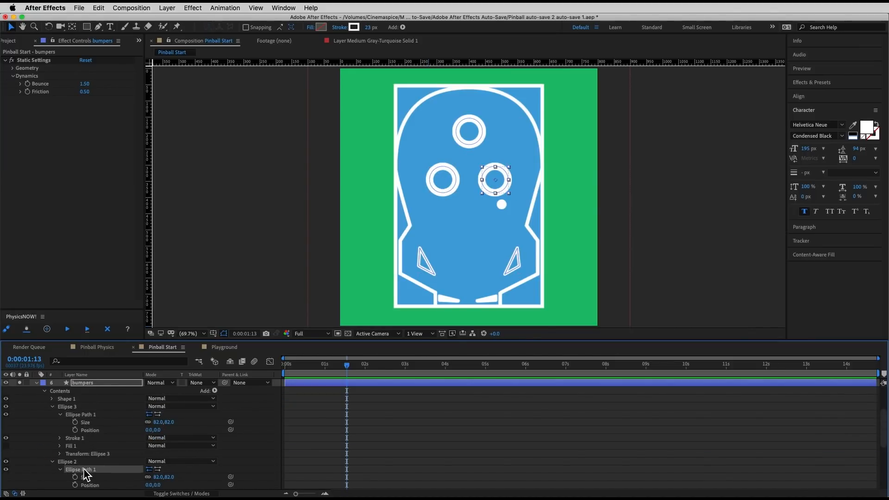
scroll(111, 457, "down", 2)
left_click(75, 461)
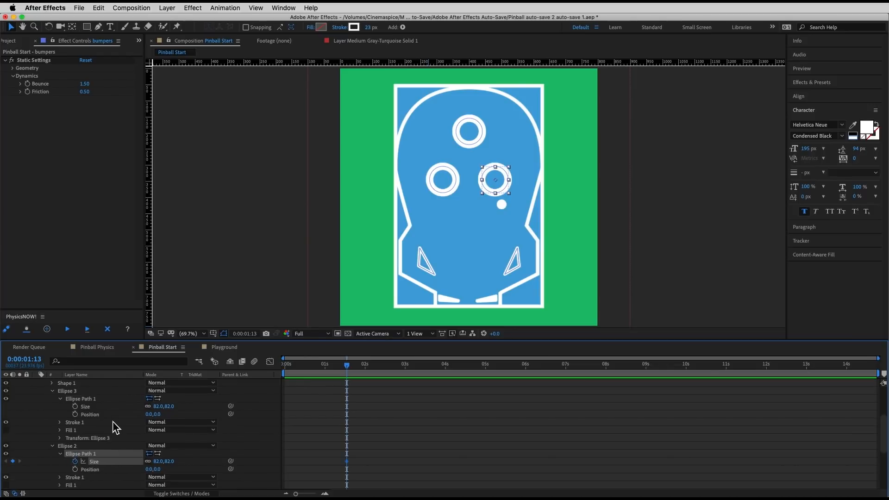
Step: Keyframe Ellipse 2's Size to 90 at 0:00:01:14 and to 82 at 0:00:01:16
key("Page_Down")
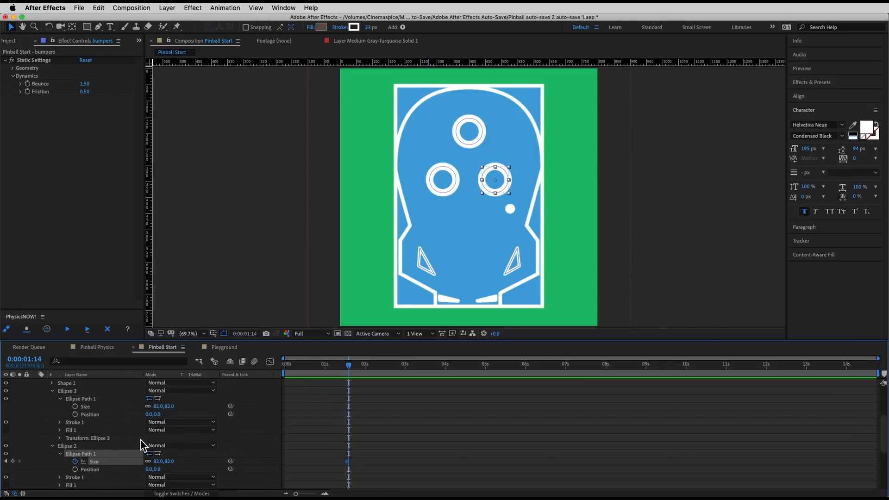
left_click(159, 462)
type("90")
key("Return")
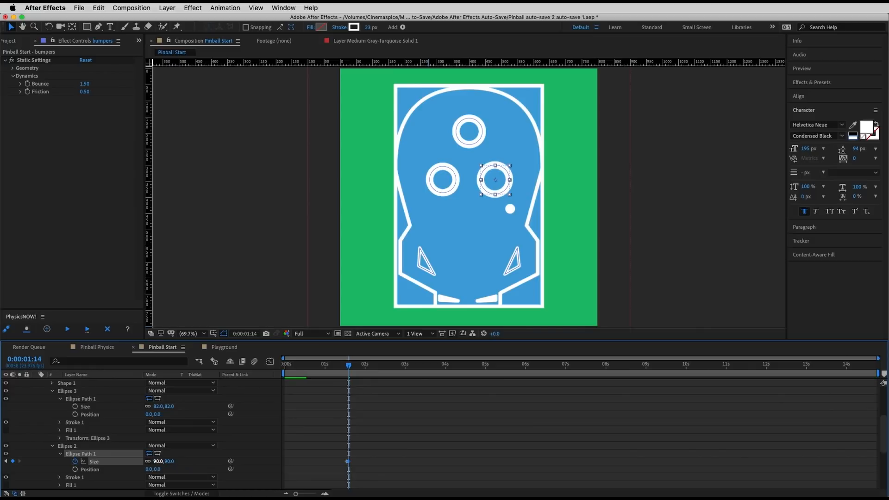
key("Page_Down")
key("Page_Down")
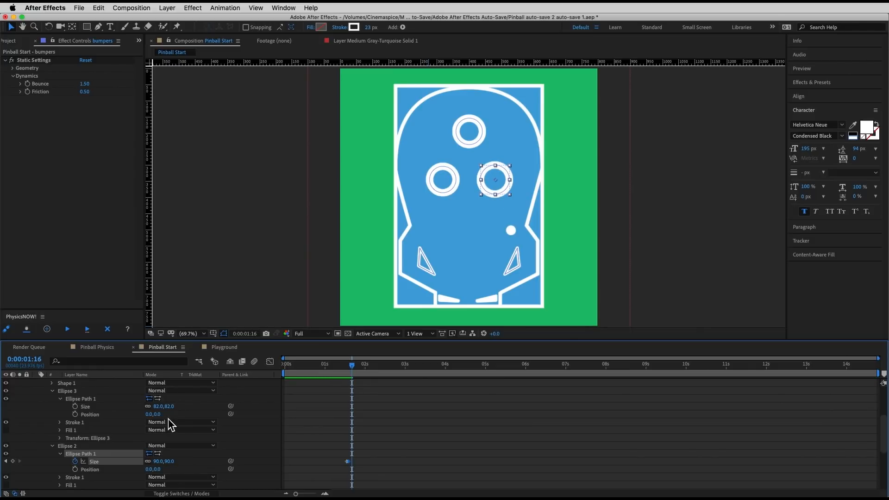
left_click(159, 462)
type("82")
key("Return")
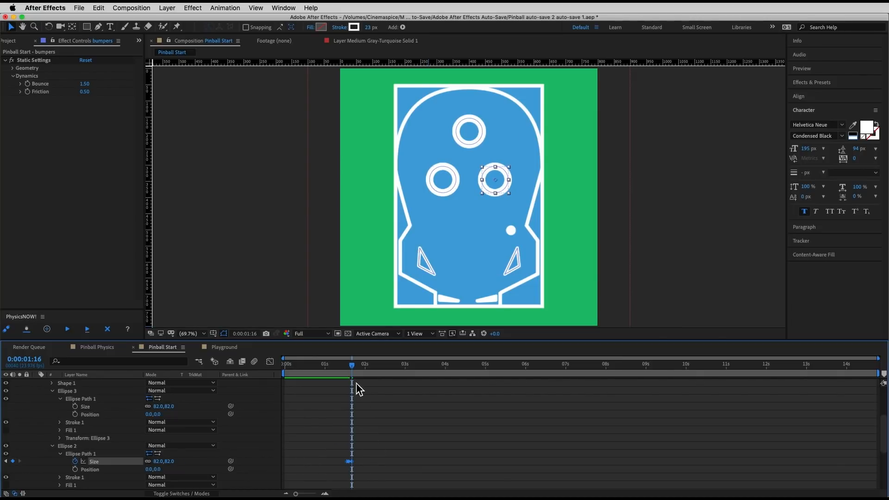
Step: Copy Ellipse 2's three Size keyframes and paste them onto Ellipse 3's path at 0:00:03:02
left_click(340, 368)
key("space")
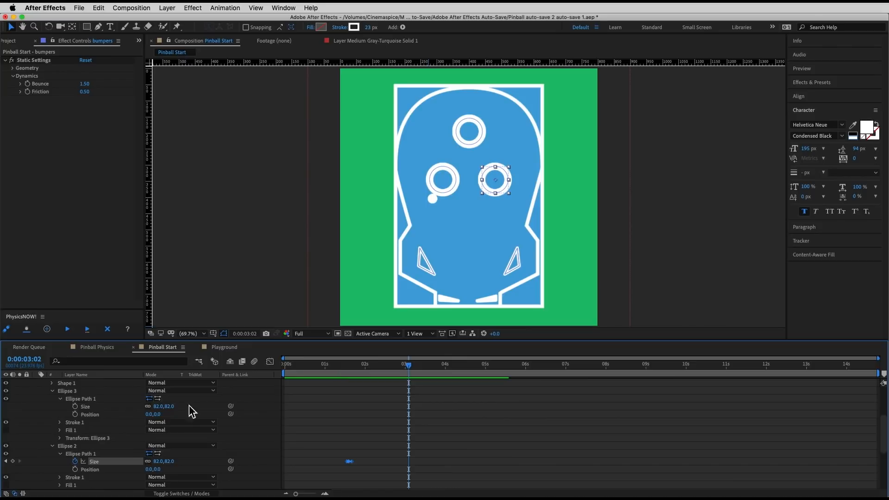
left_click(85, 399)
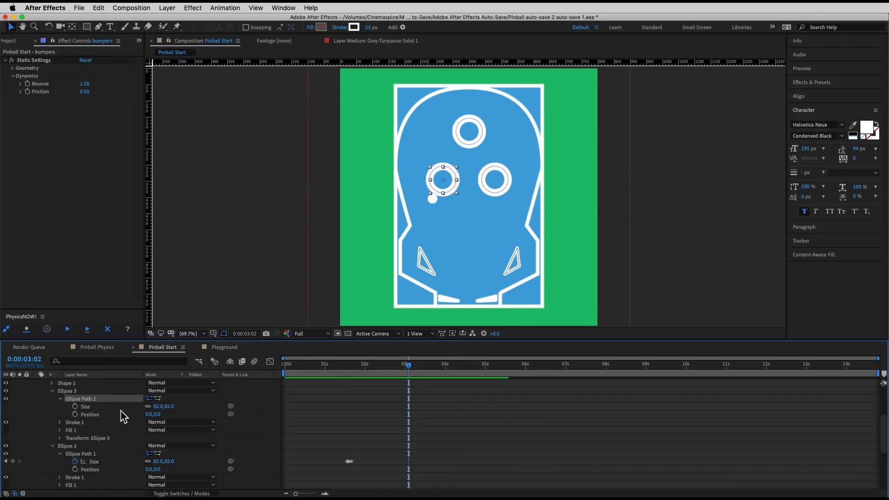
key("super+v")
Step: Play on to the next bumper hit and paste the Size keyframes onto Ellipse 2 at 0:00:05:00
key("space")
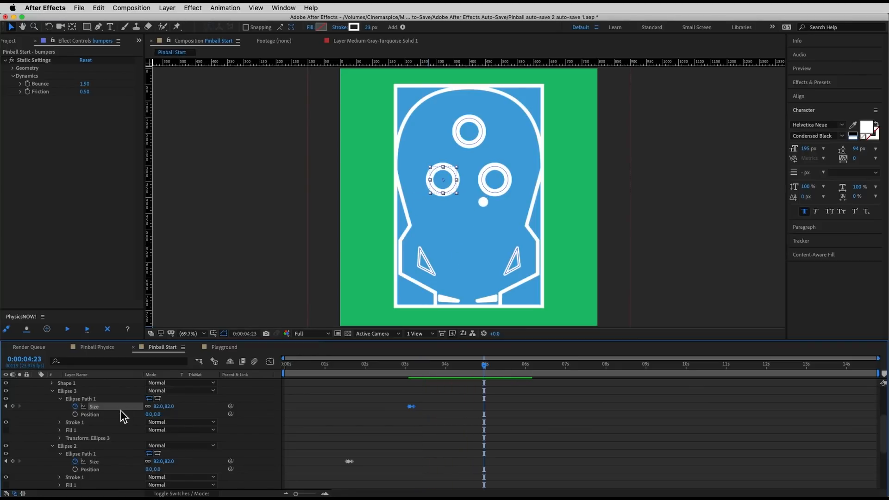
left_click(95, 461)
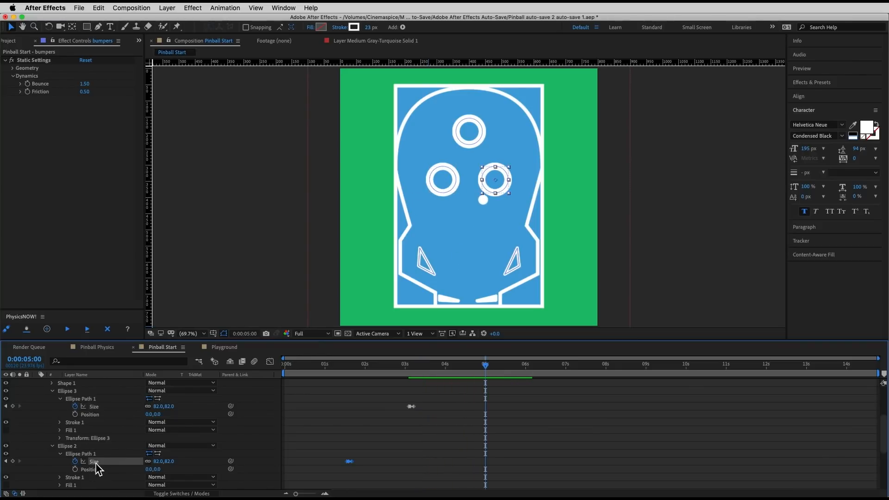
key("super+v")
key("Page_Down")
key("Page_Down")
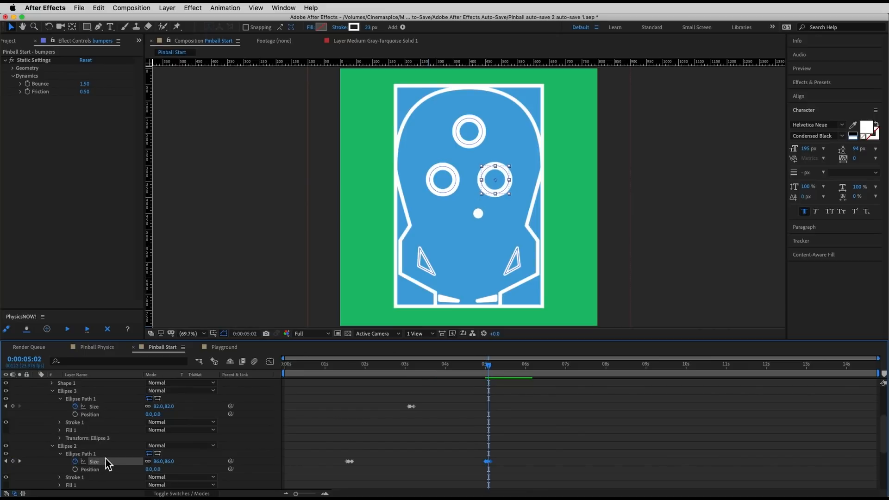
Step: Find the following bumper hit, paste the Size keyframes onto Ellipse 3 at 0:00:08:16, and play onward
key("space")
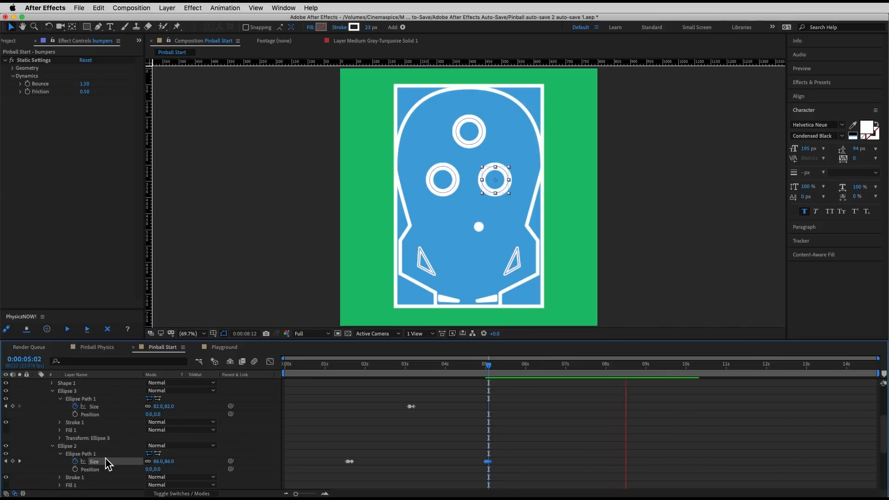
key("space")
key("Page_Up")
key("Page_Up")
key("Page_Up")
key("Page_Up")
key("Page_Up")
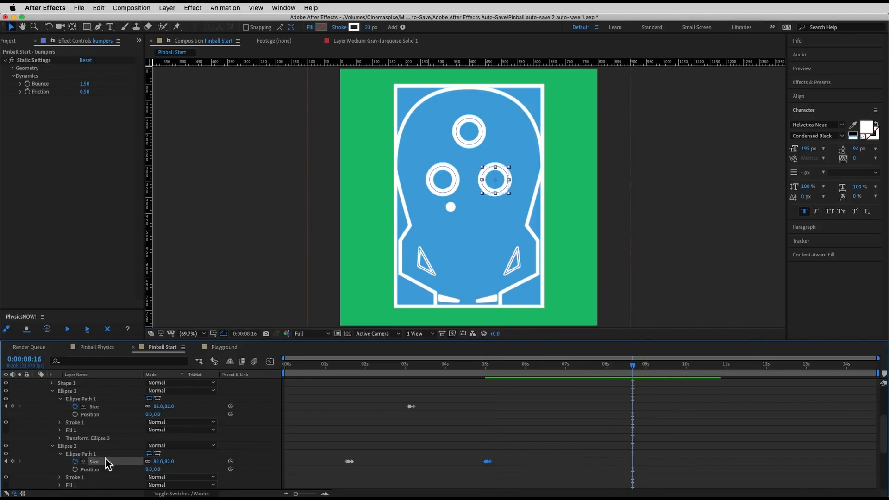
left_click(97, 407)
key("space")
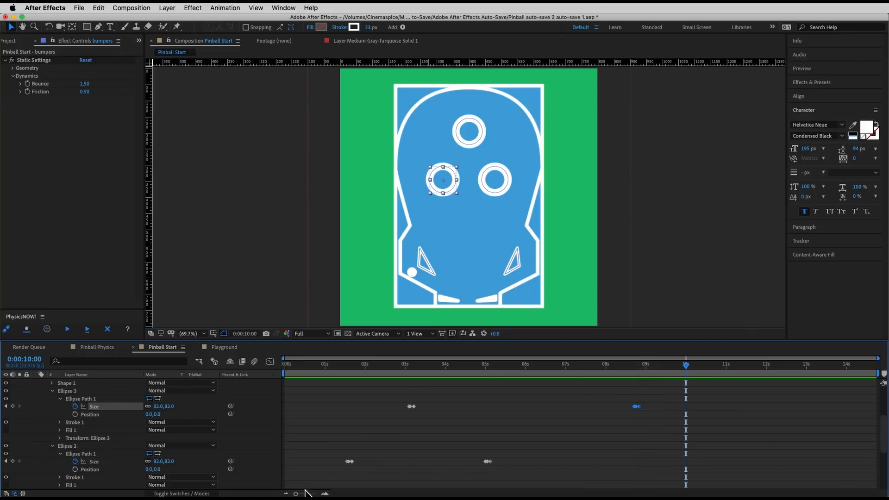
Step: Collapse and deselect the bumpers layer, then play the finished animation from 0:00:00:00
left_click(53, 392)
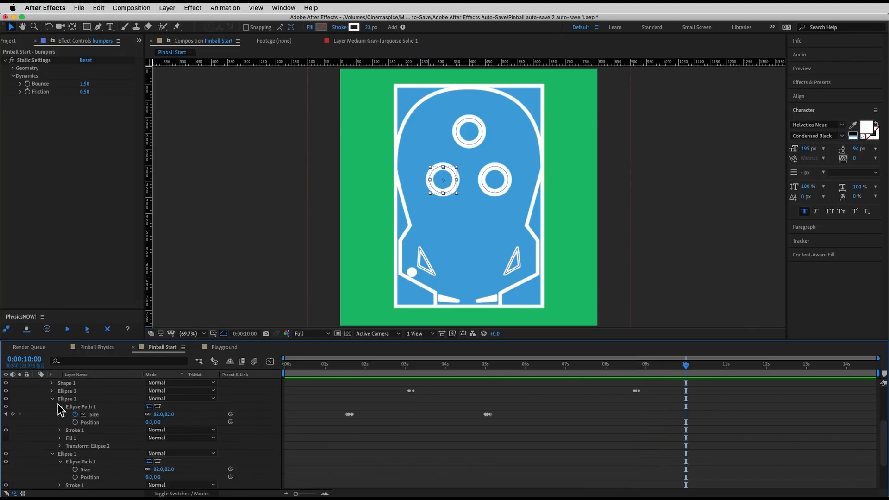
left_click(53, 399)
scroll(310, 425, "up", 2)
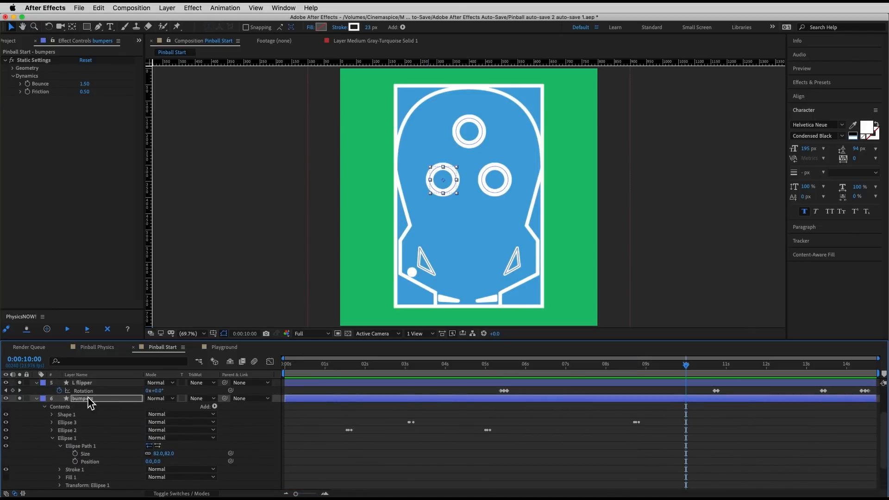
left_click(36, 399)
left_click(334, 419)
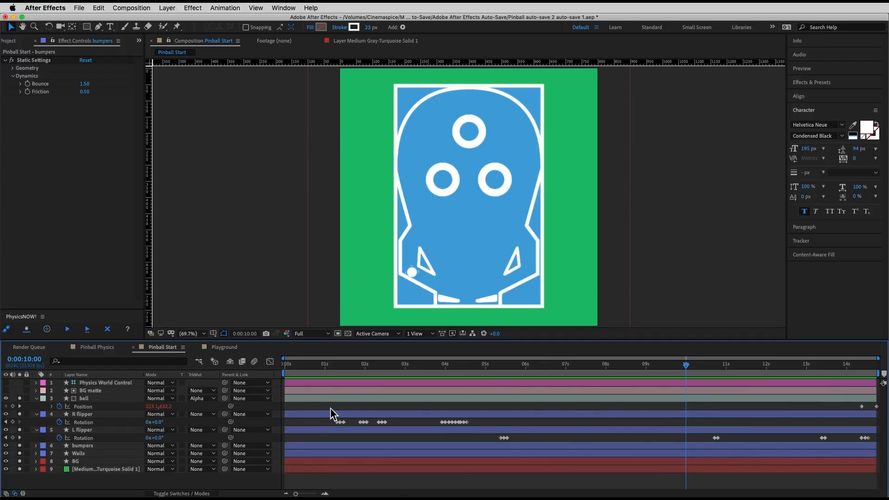
key("Home")
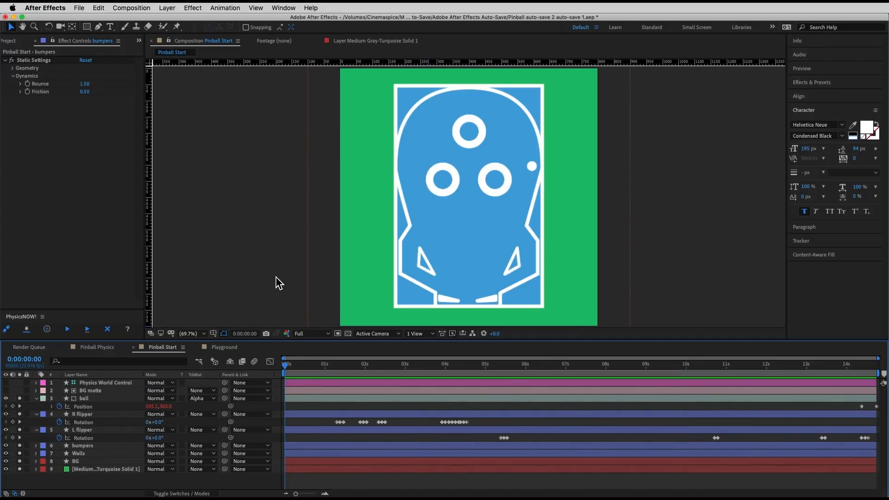
key("space")
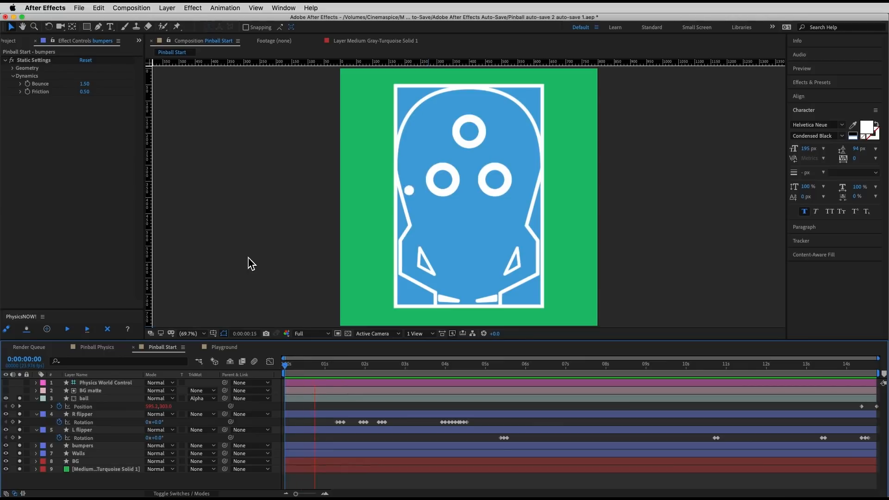